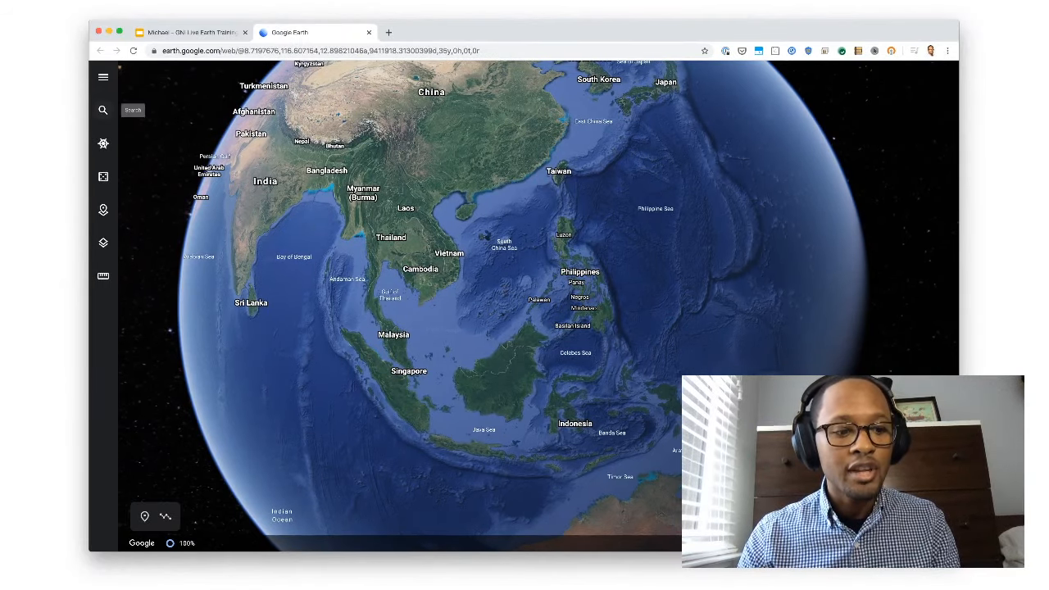
Search for "tokyo" and fly the globe to Tokyo, Japan
click(103, 110)
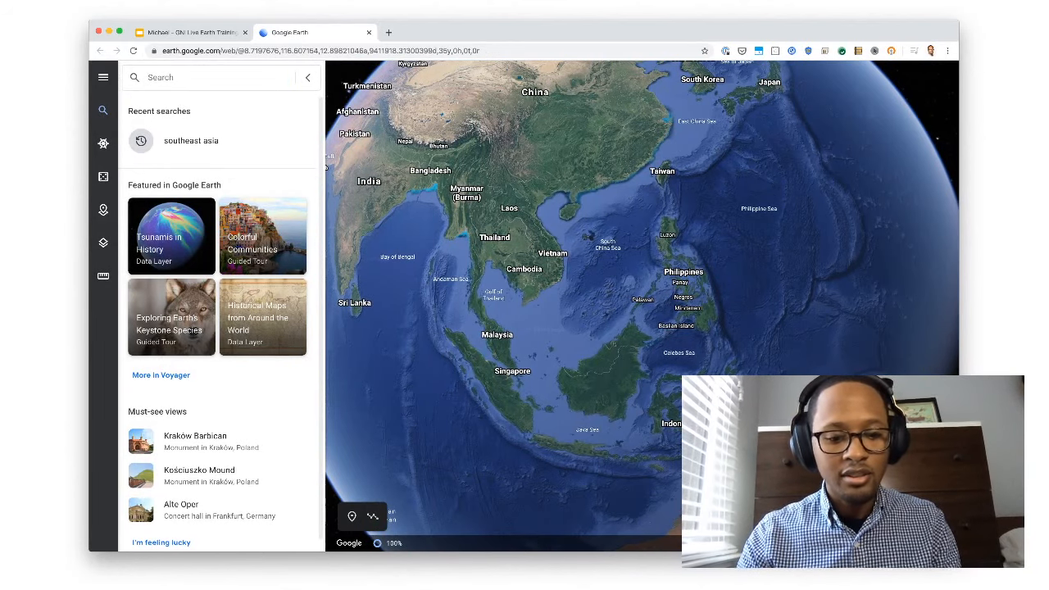
text(t)
key(Return)
text(okyo)
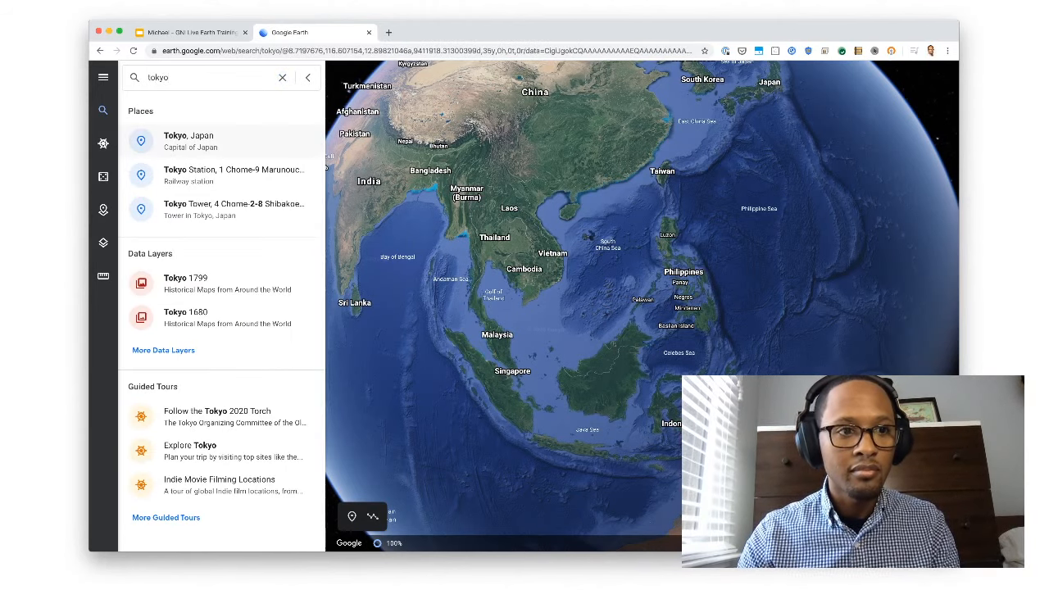
key(Return)
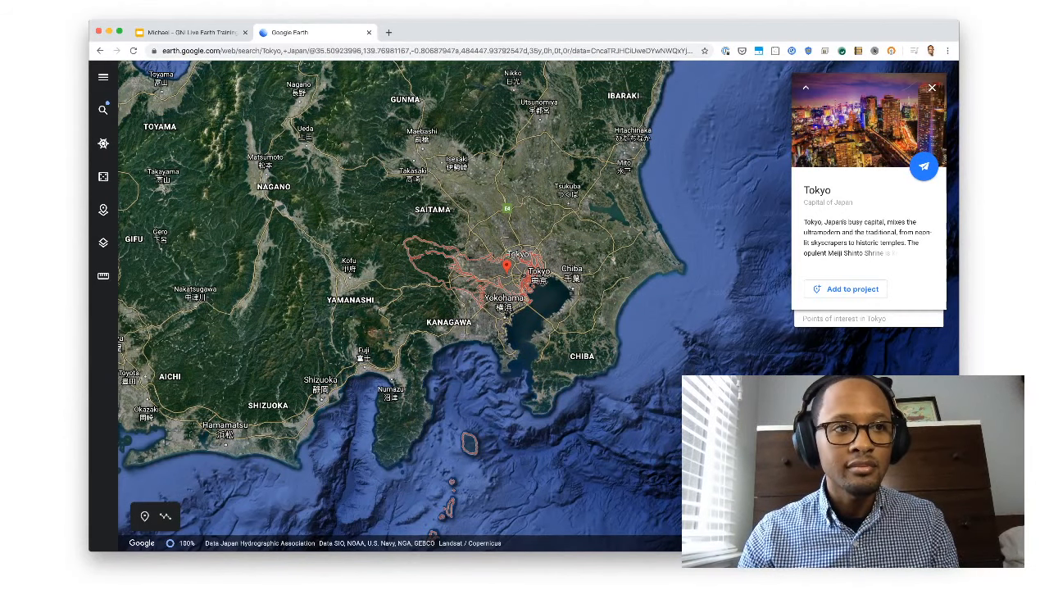
Create a new project stored in Google Drive
click(103, 77)
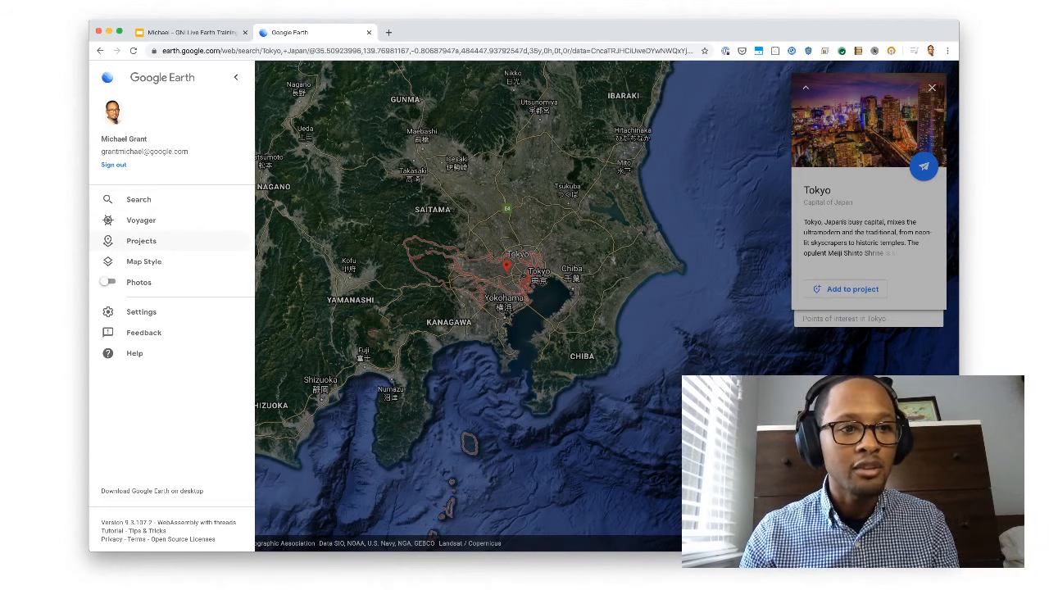
click(141, 240)
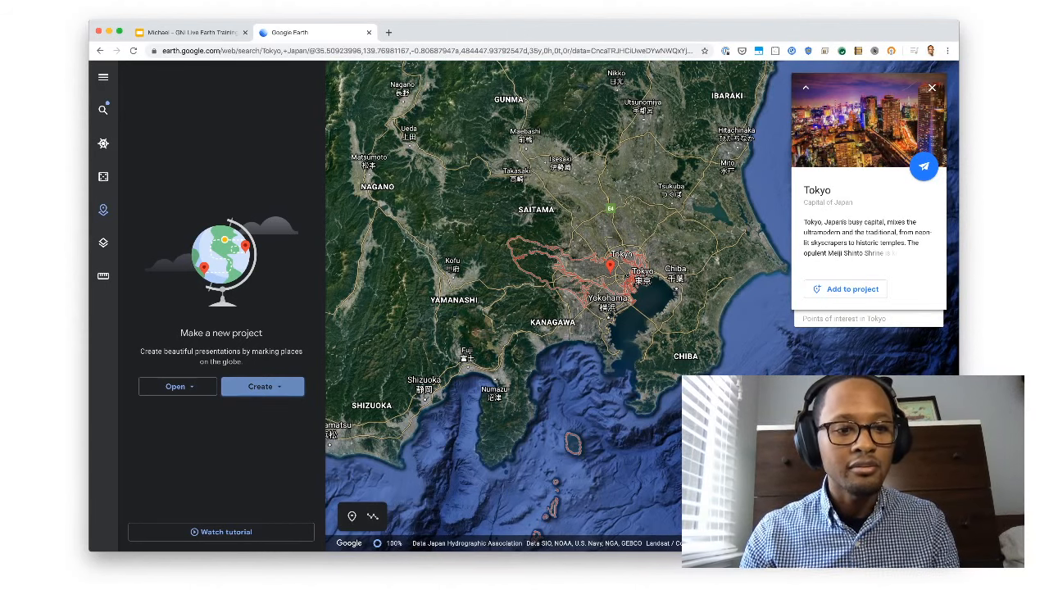
click(262, 386)
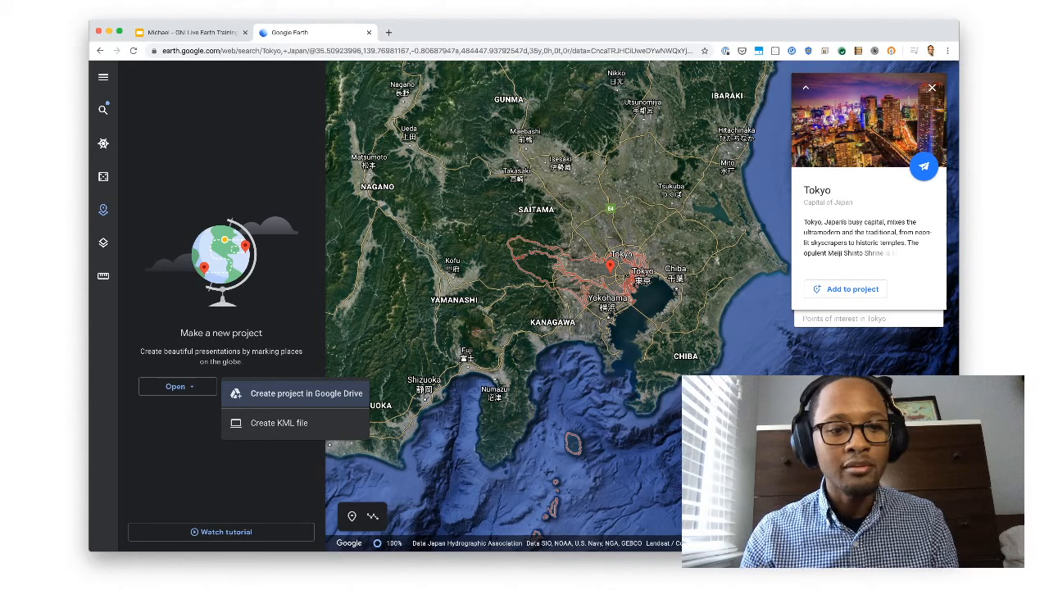
click(305, 394)
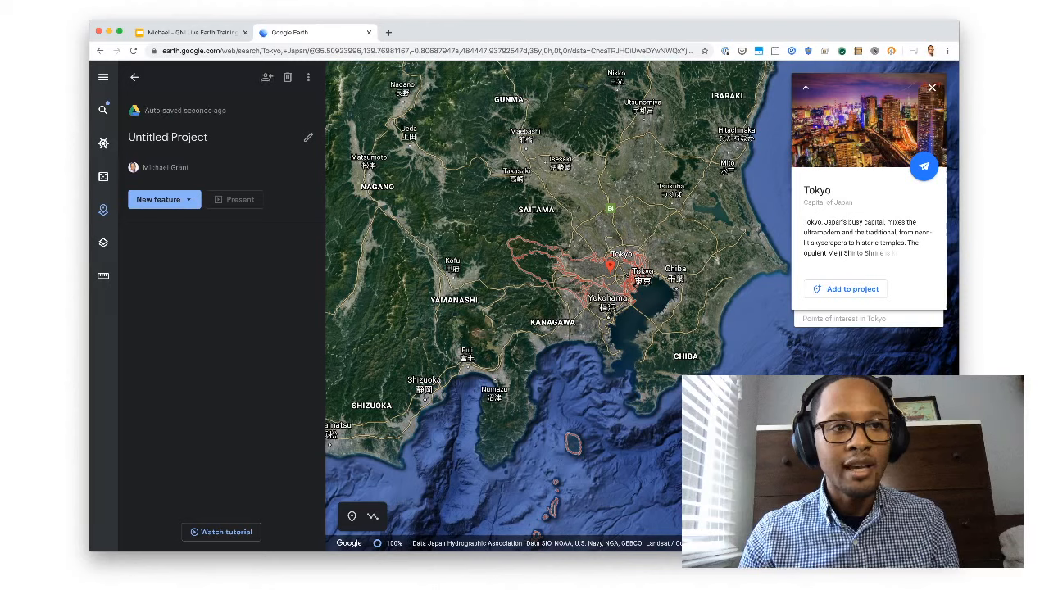
Title the new project "Tokyo Olympics" and give it the description "Sample Story"
click(308, 137)
text(T)
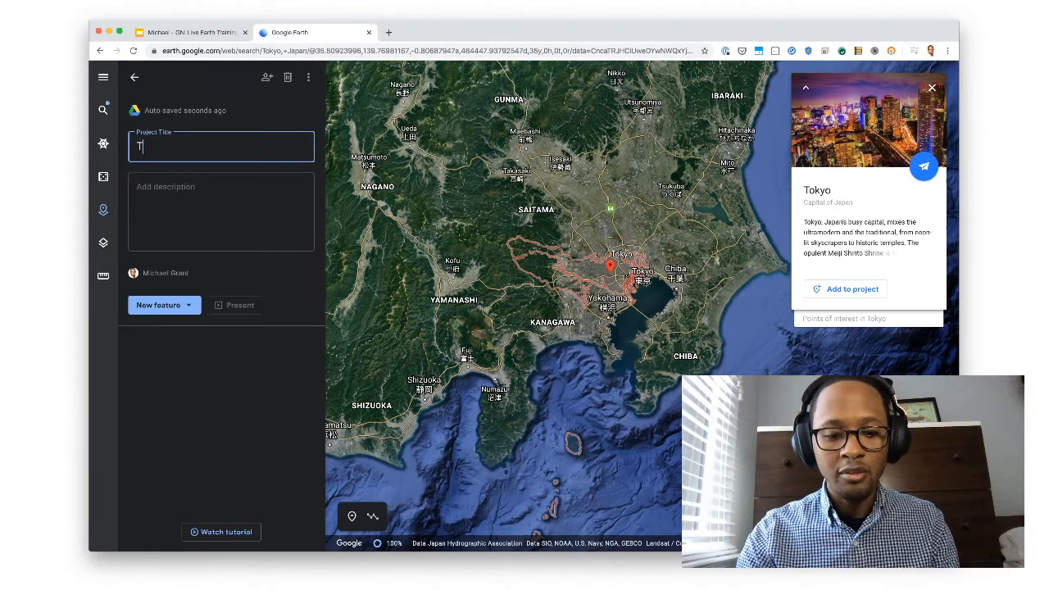
text(okyo)
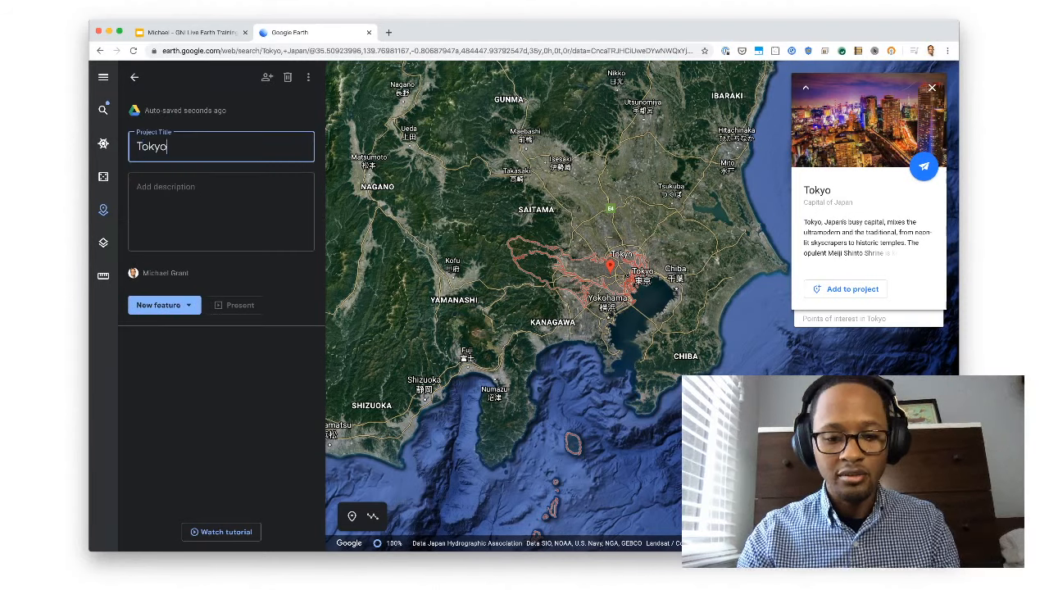
text( Olympi)
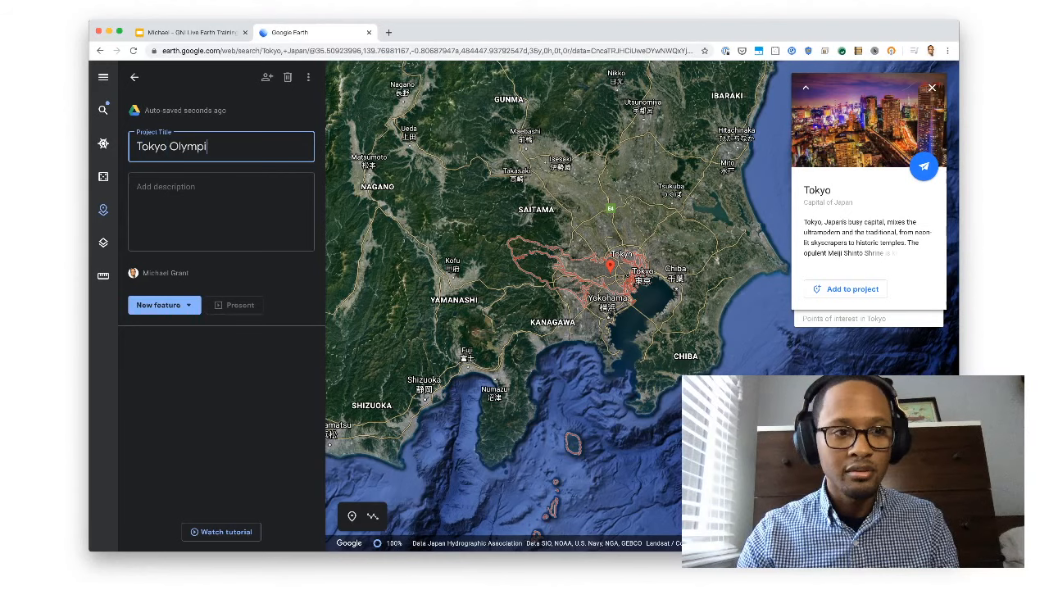
text(cs)
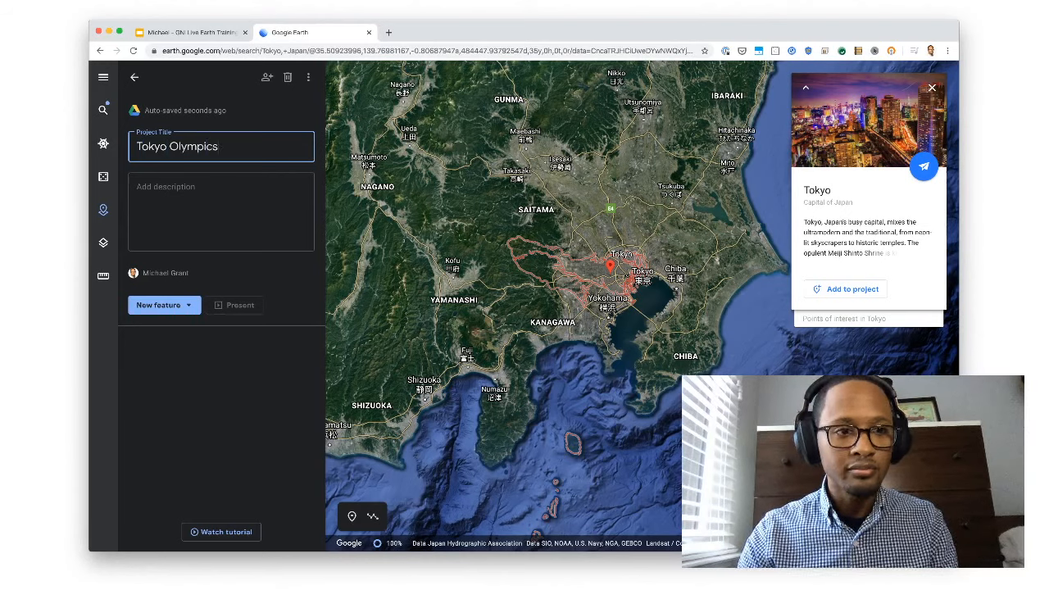
key(Tab)
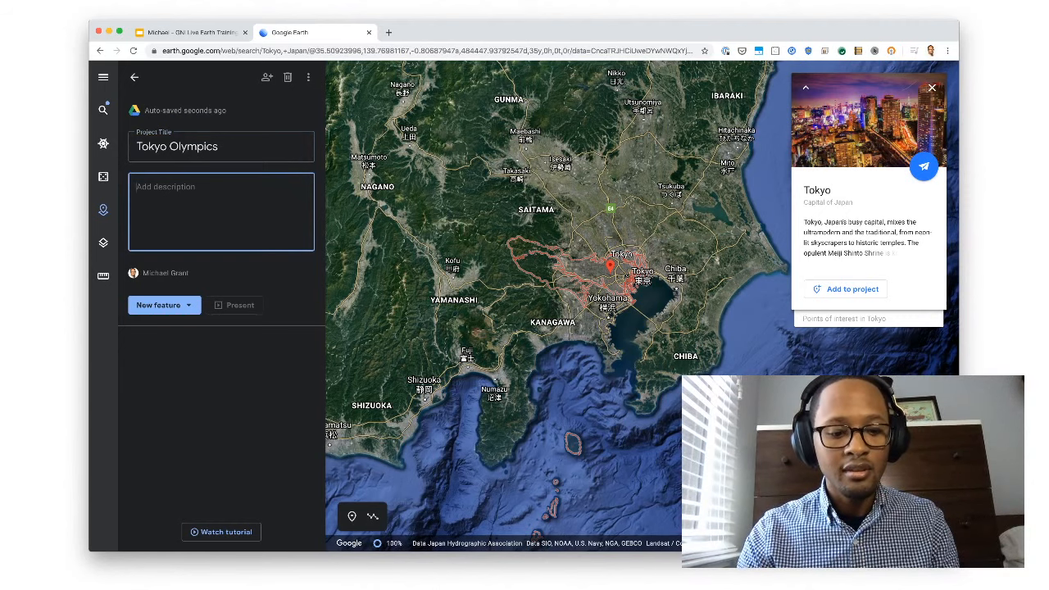
text(Sa)
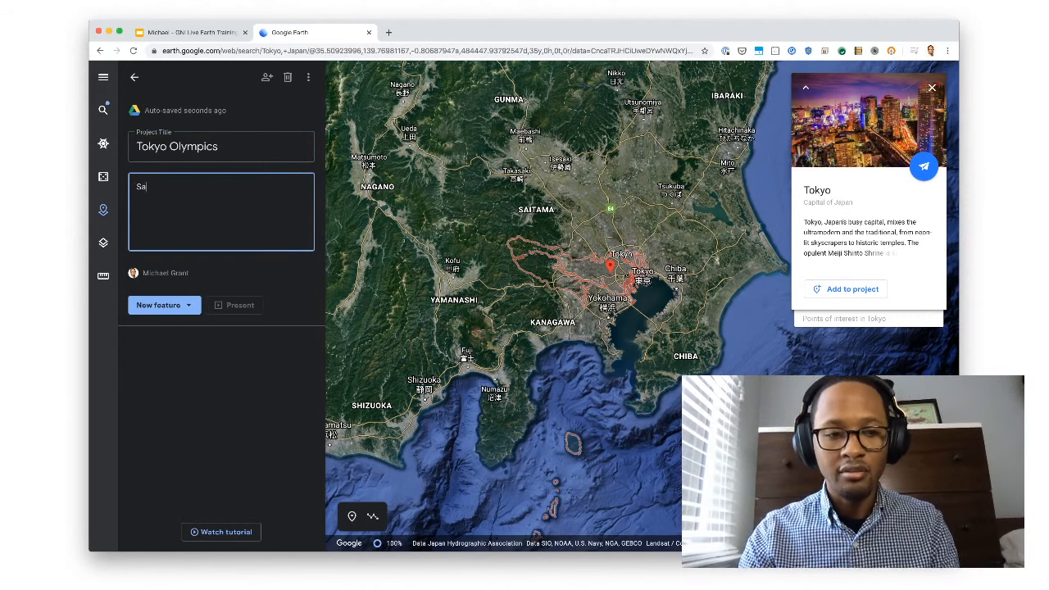
text(mple Story)
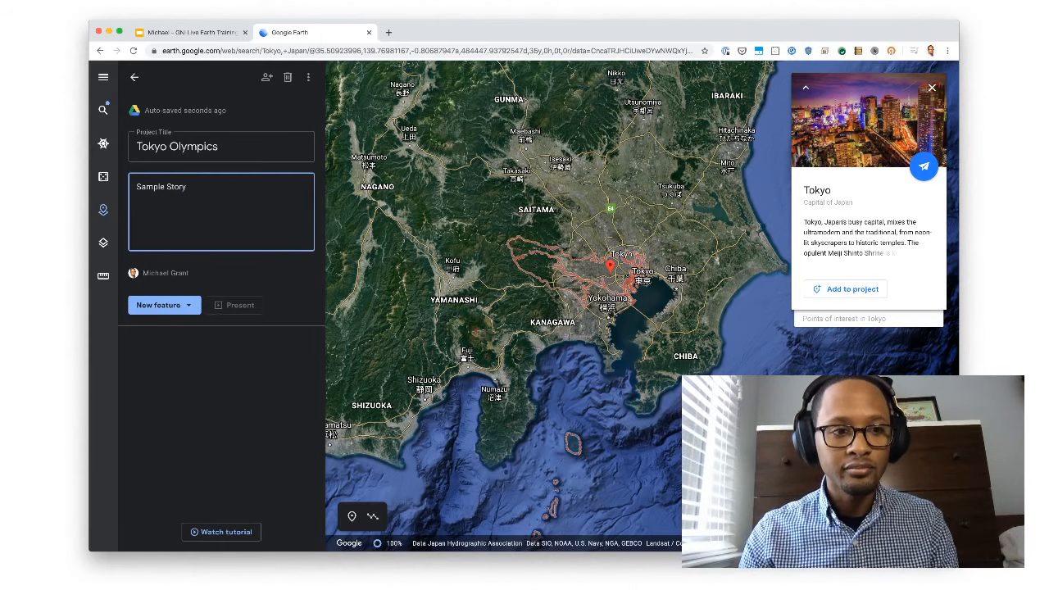
key(Return)
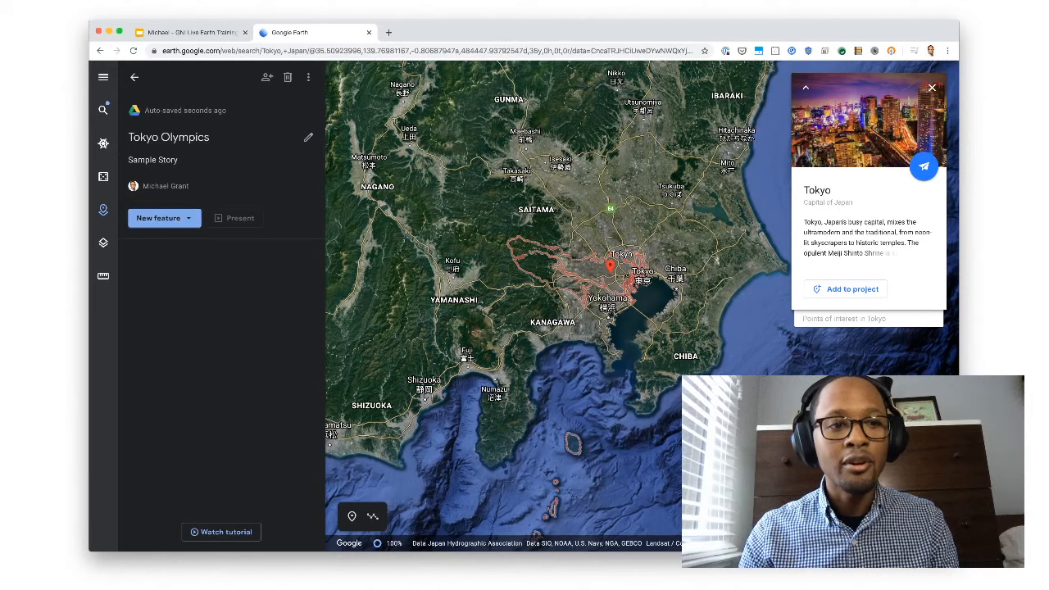
Add a fullscreen slide to the project and title it "Title Slide: Tokyo Olympics"
click(165, 218)
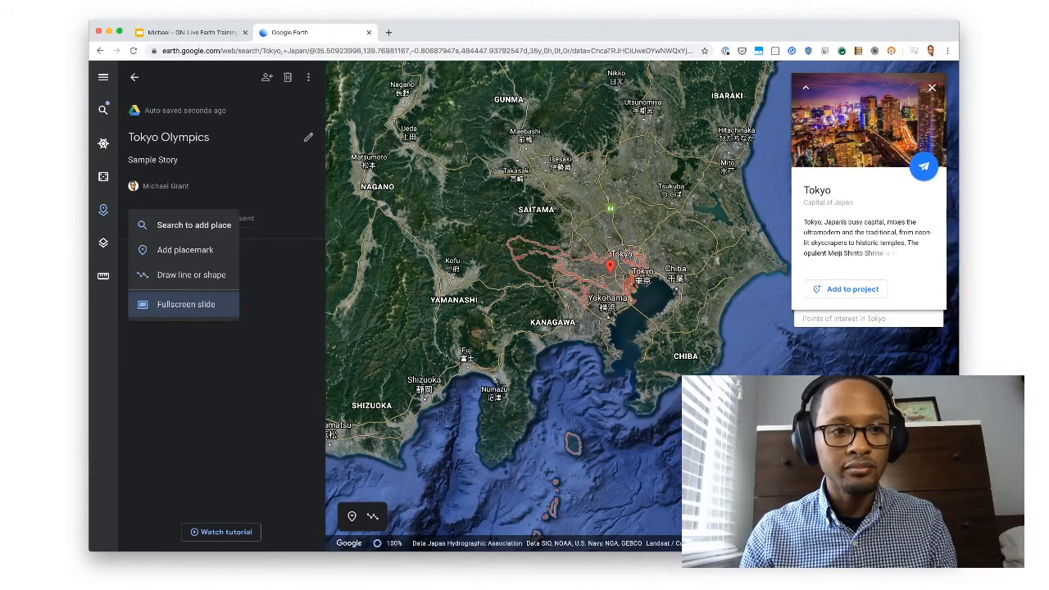
click(186, 304)
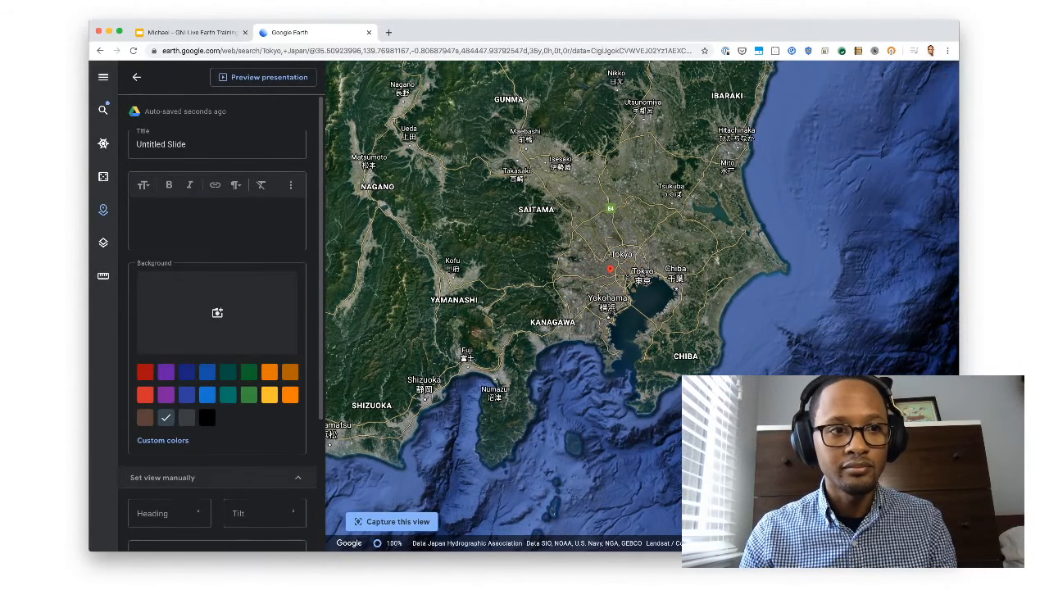
click(162, 143)
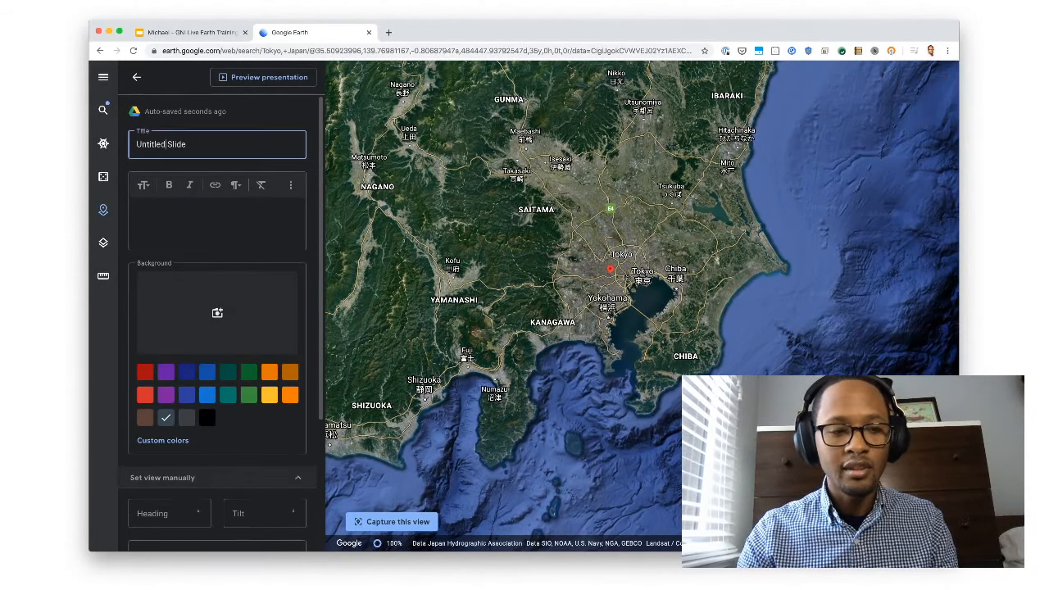
drag(187, 143, 136, 144)
text(Tok)
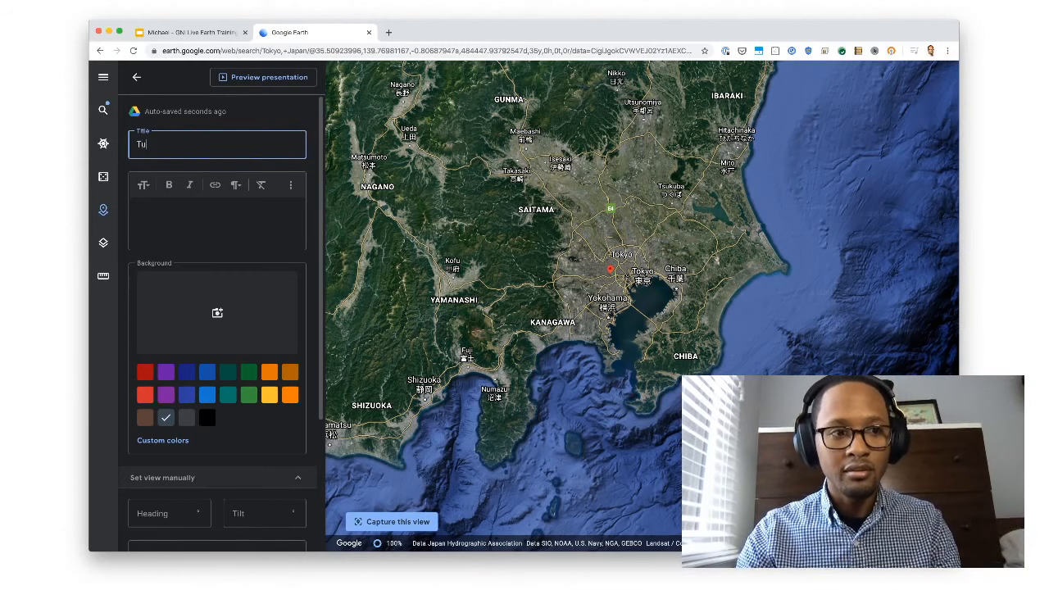
key(BackSpace)
key(BackSpace)
text(i)
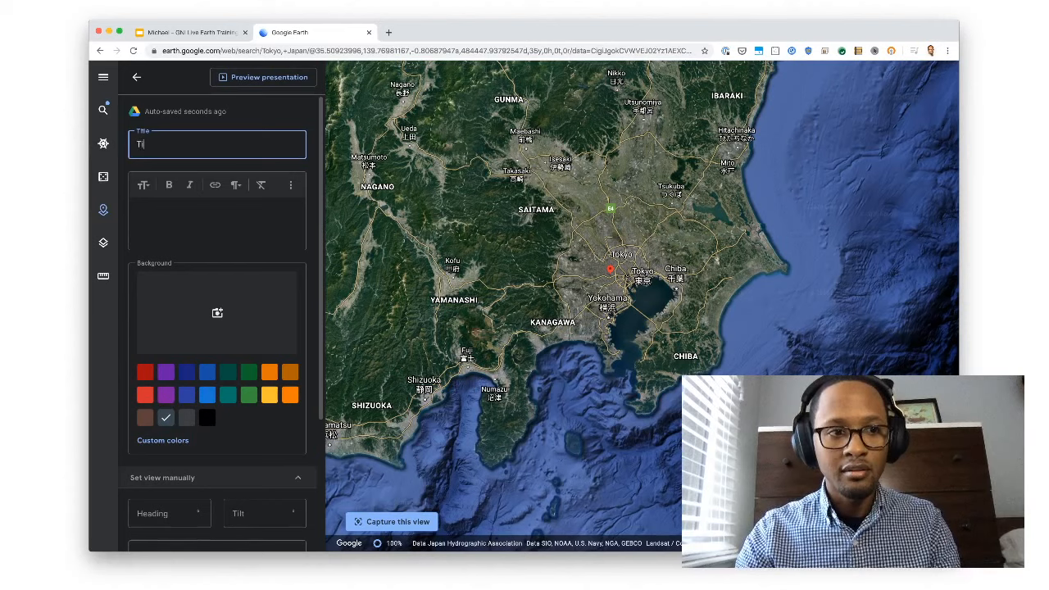
text(lte Slide)
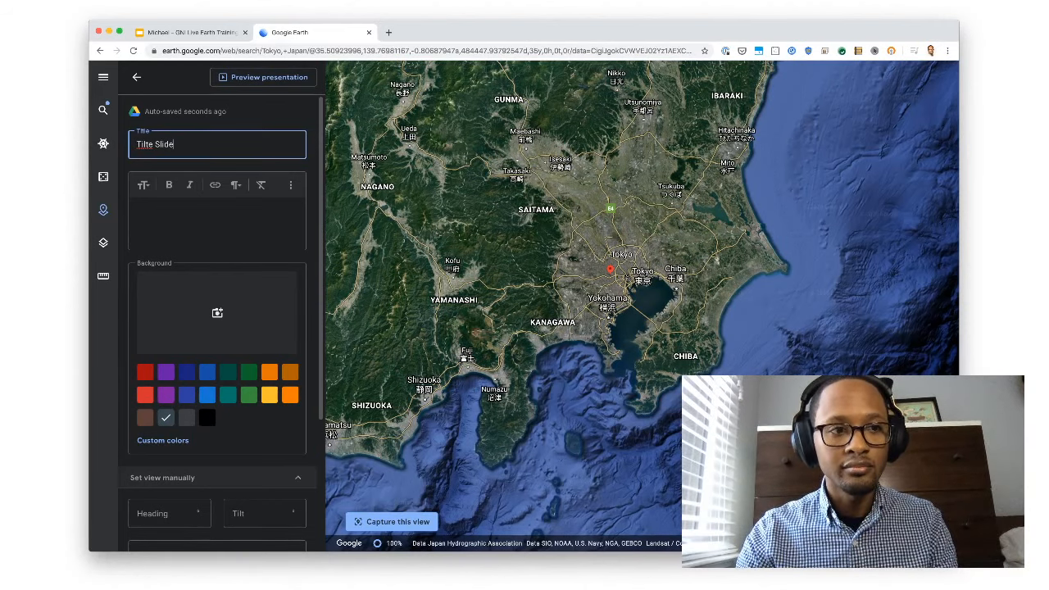
key(BackSpace)
key(BackSpace)
key(BackSpace)
key(BackSpace)
key(BackSpace)
key(BackSpace)
key(BackSpace)
key(BackSpace)
key(BackSpace)
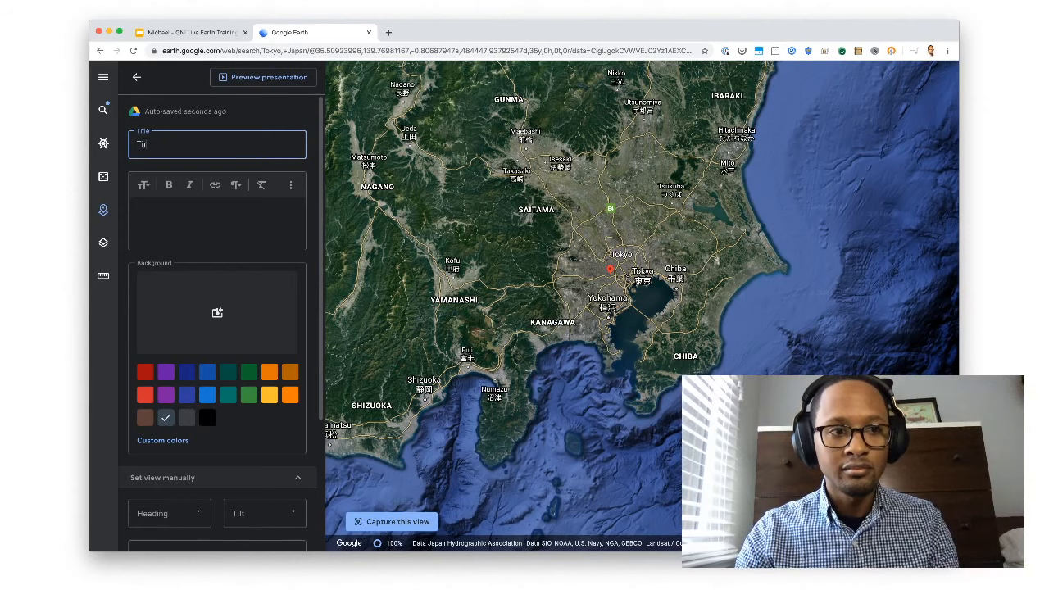
text(tle Slide)
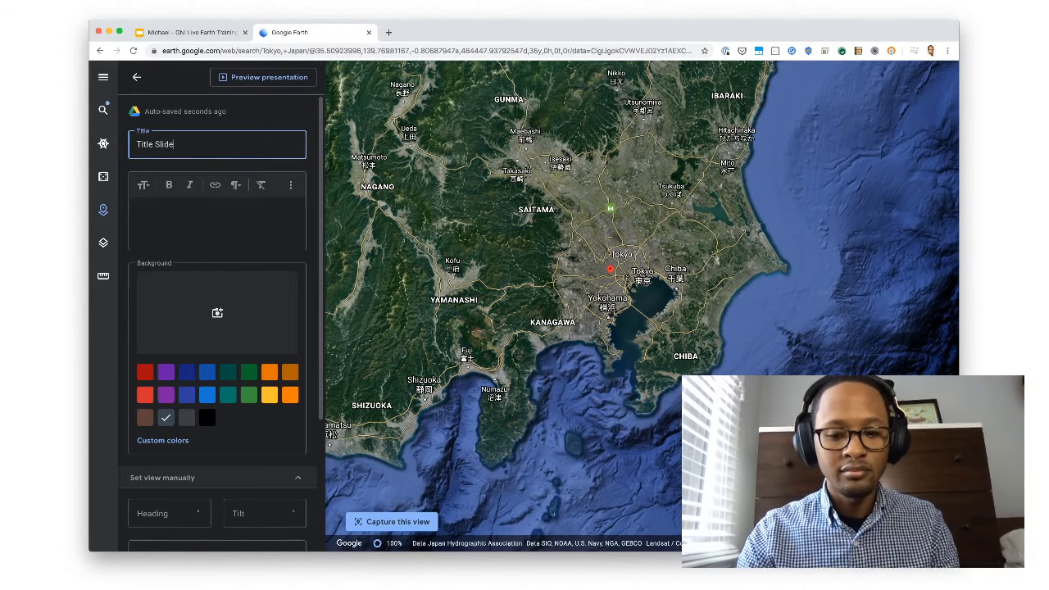
text(: T)
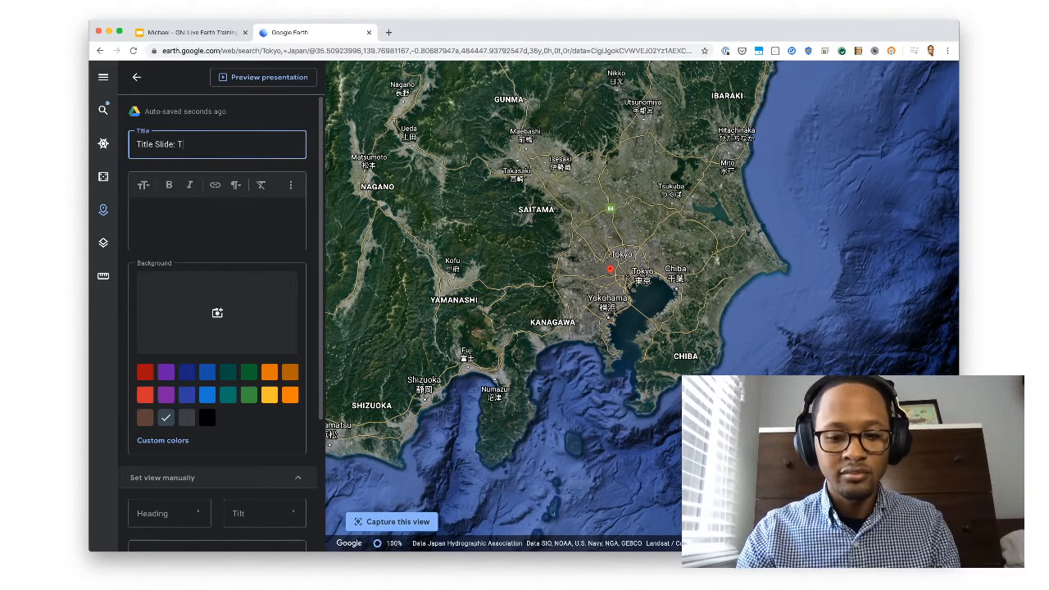
text(okyo )
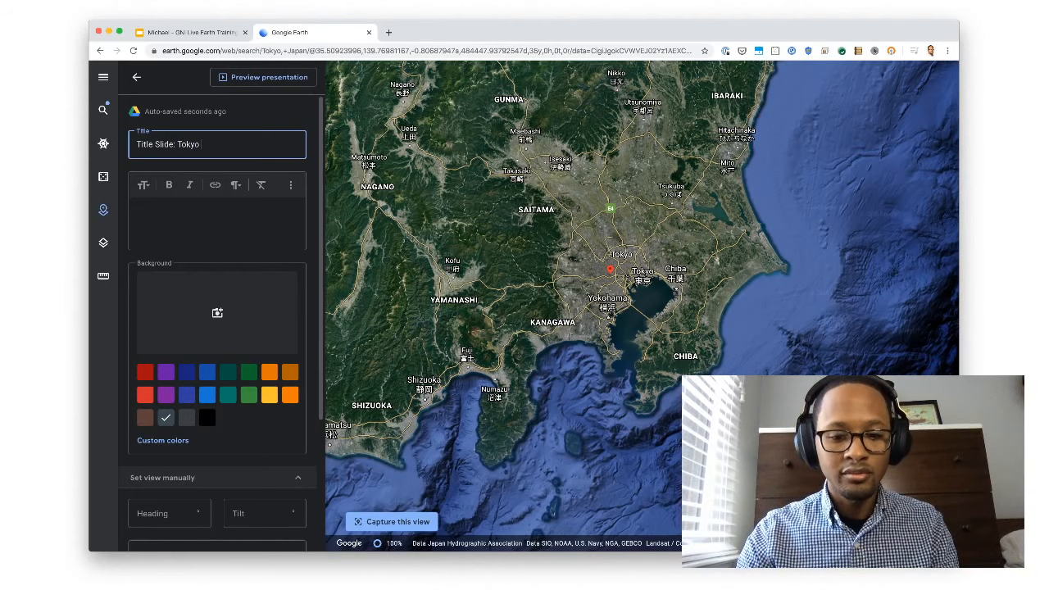
text(Olympics)
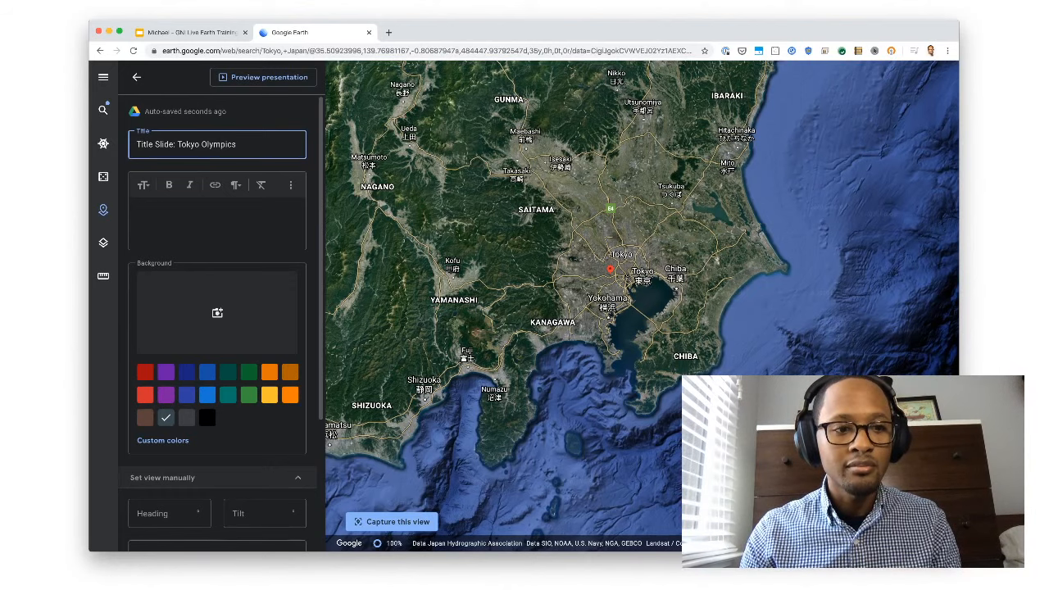
Search Google Images for "olympics tokyo" to find a background image for the title slide
click(217, 312)
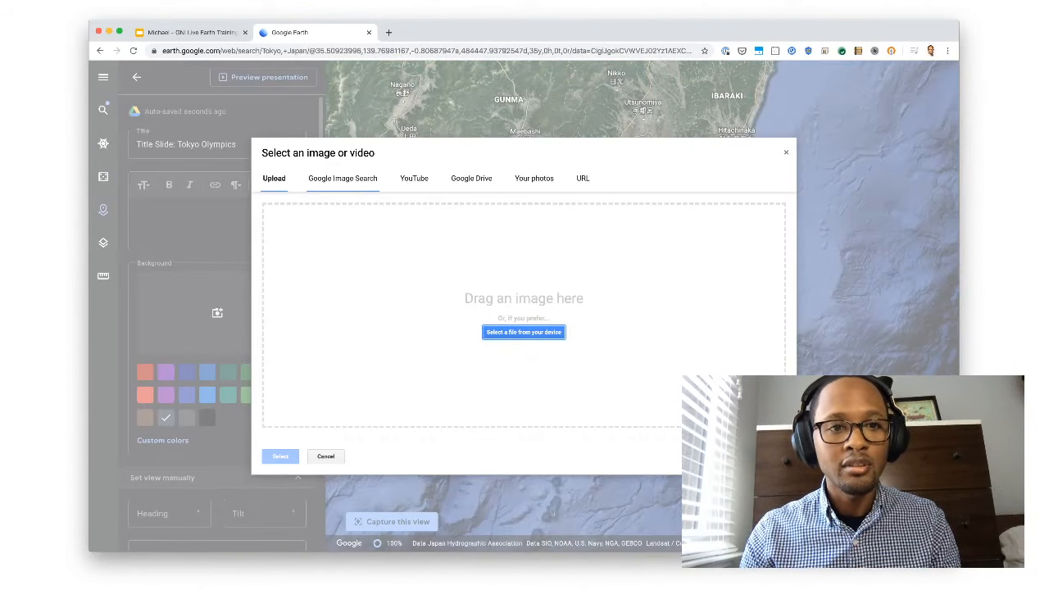
click(342, 178)
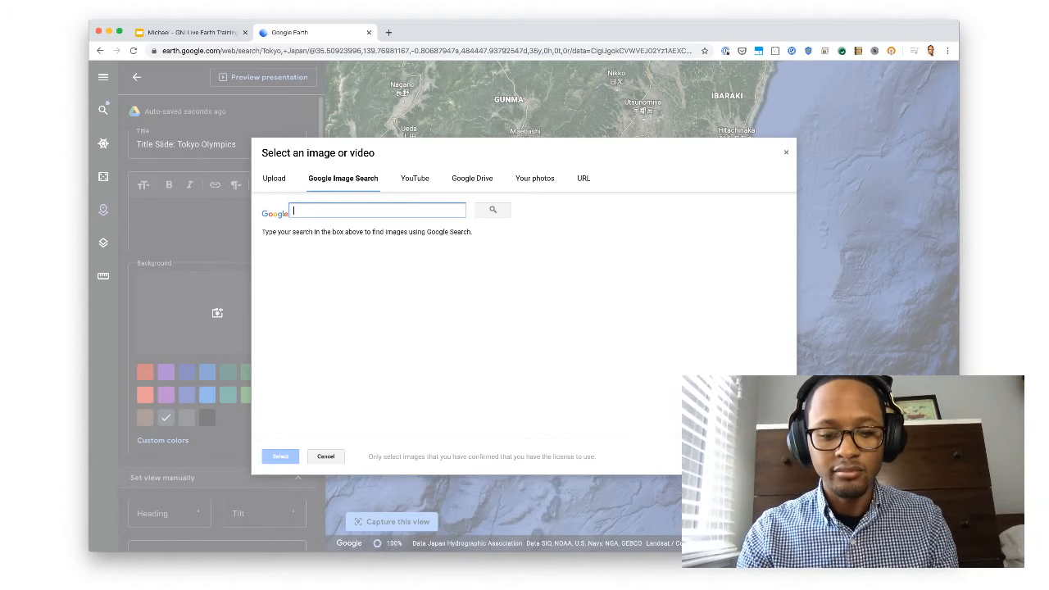
text(oly)
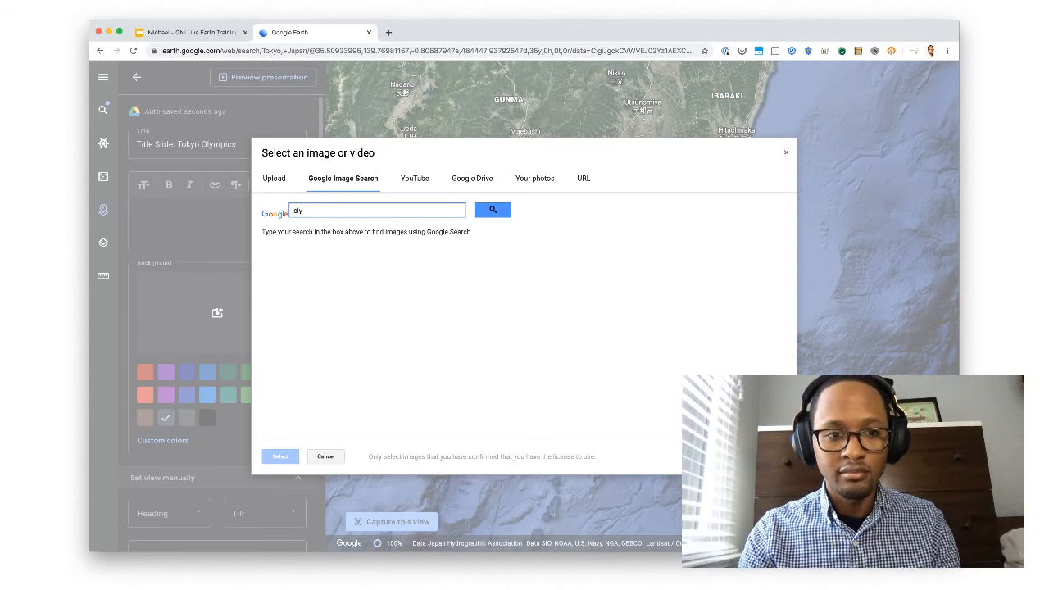
text(mp)
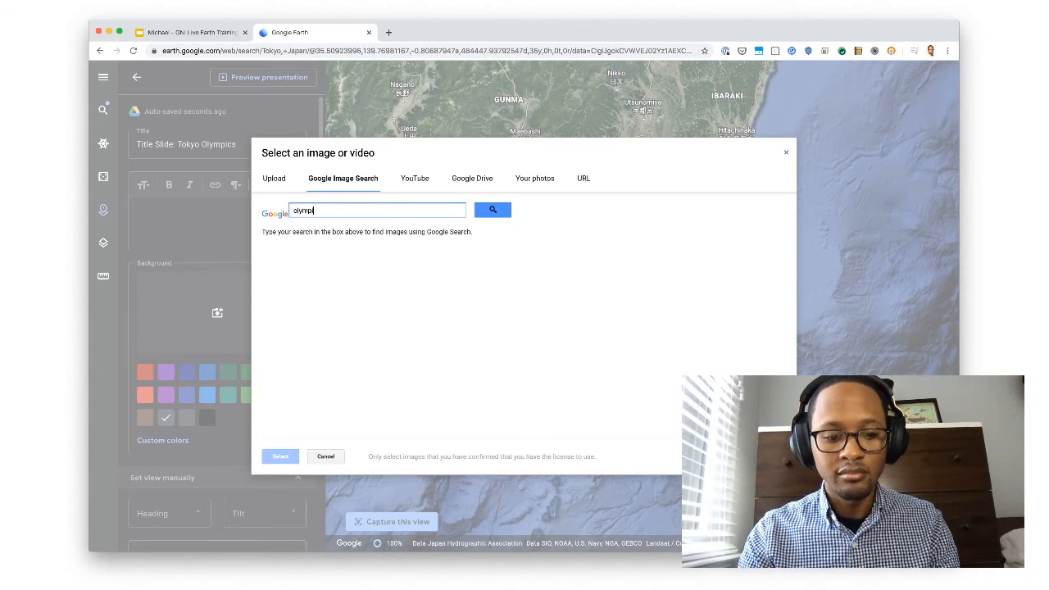
text(ics tokyo)
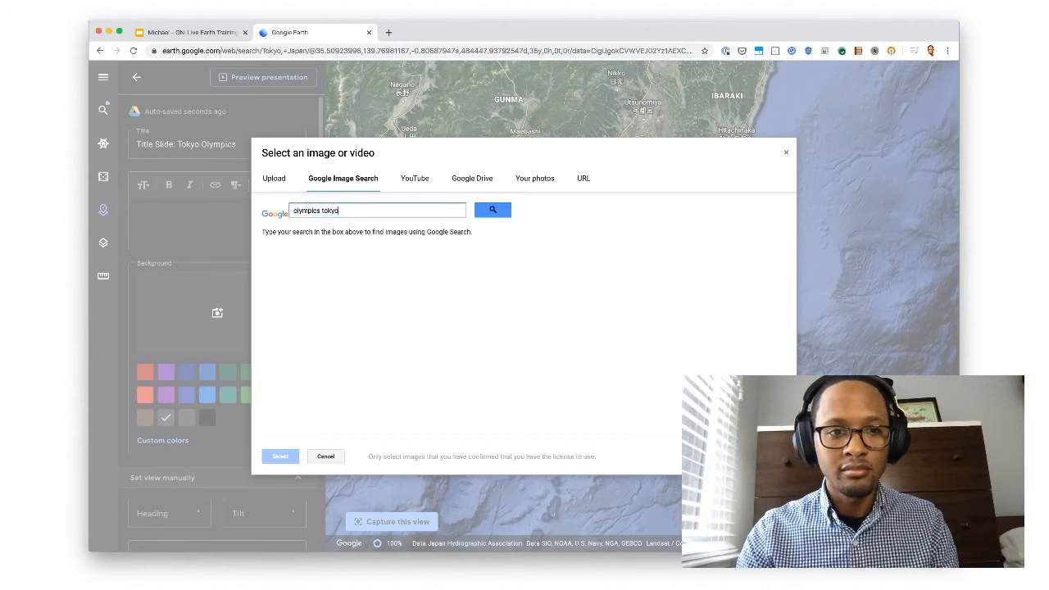
key(Return)
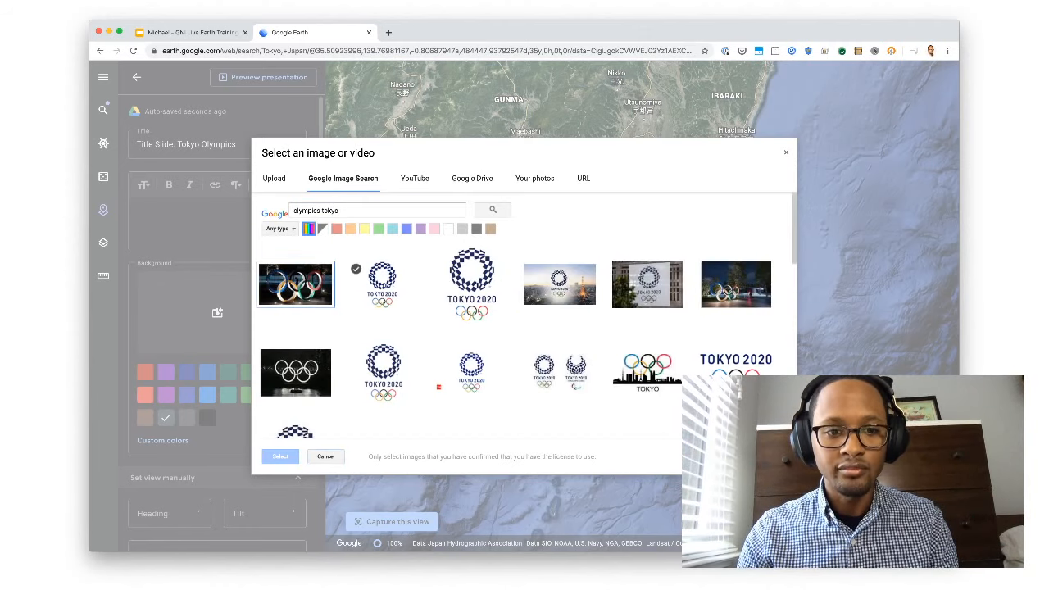
Try the small Tokyo 2020 emblem on plain white as the slide background, previewing the slide before removing the image
scroll(524, 328, down, 3)
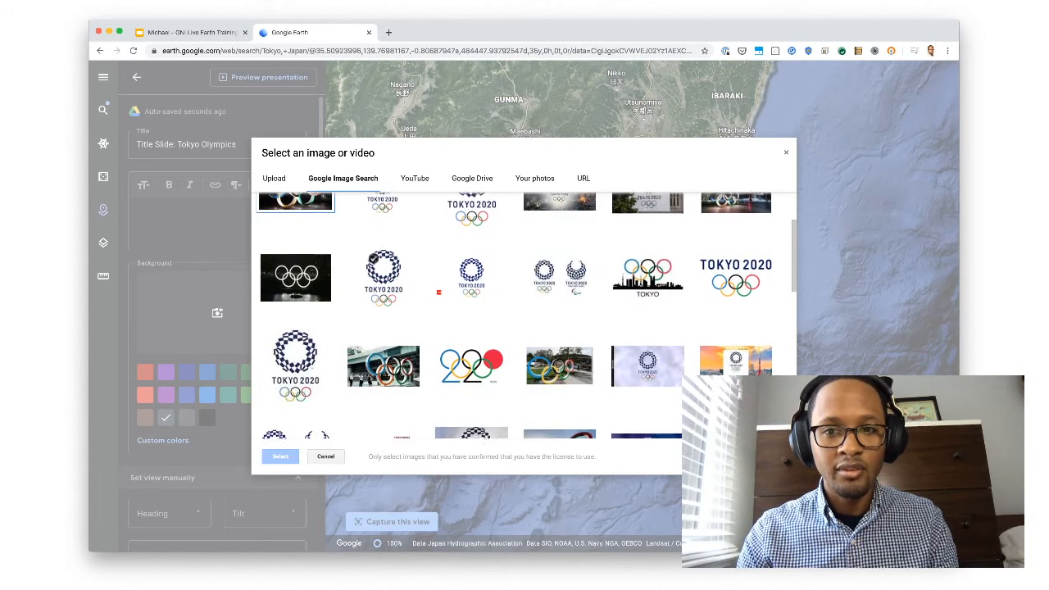
scroll(383, 319, down, 1)
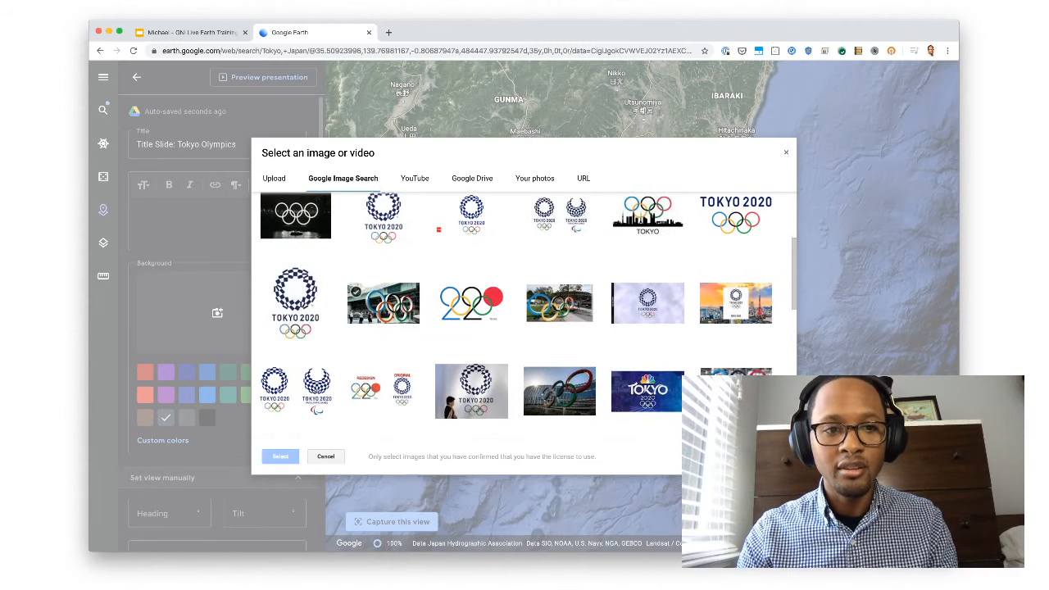
scroll(360, 303, down, 2)
scroll(279, 295, down, 2)
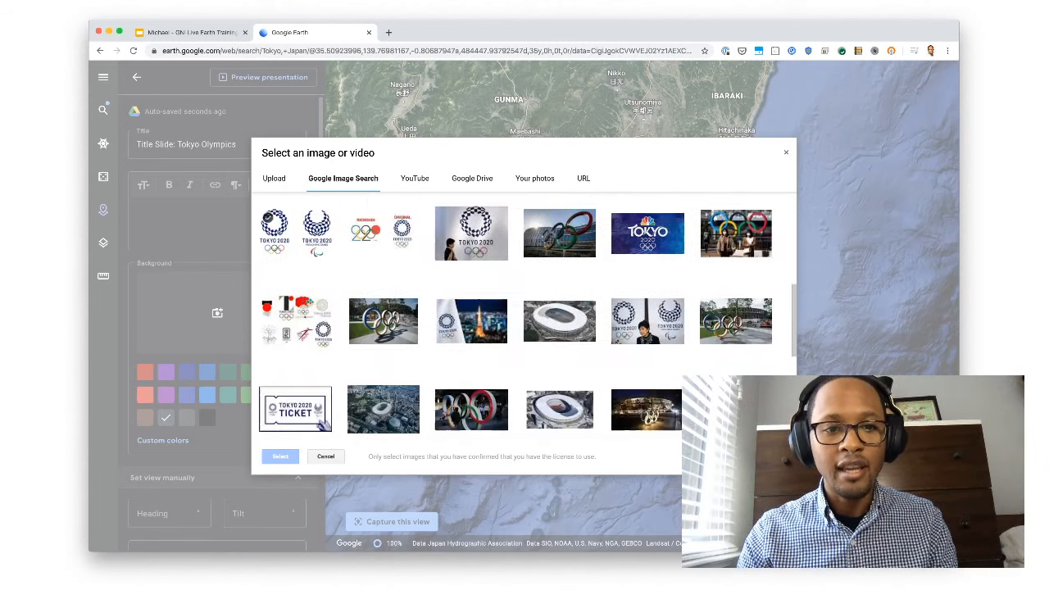
scroll(322, 421, down, 10)
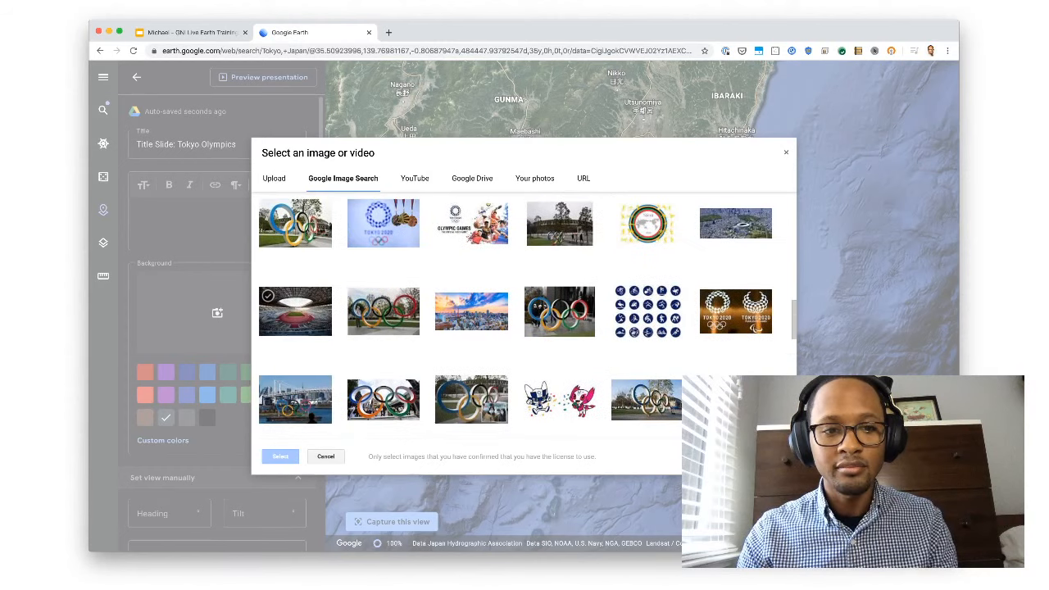
scroll(295, 328, down, 8)
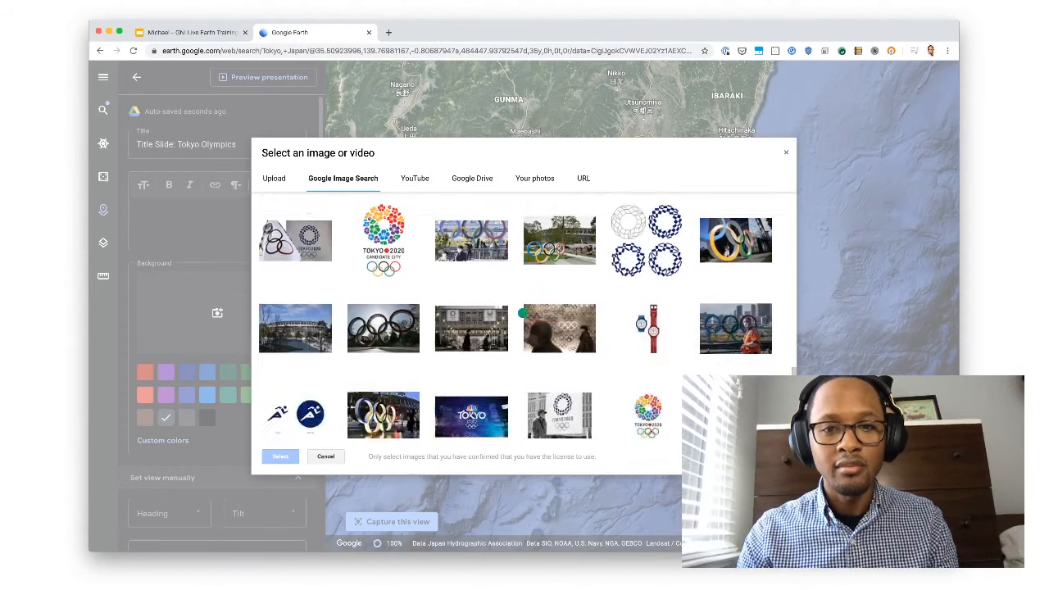
scroll(295, 328, down, 6)
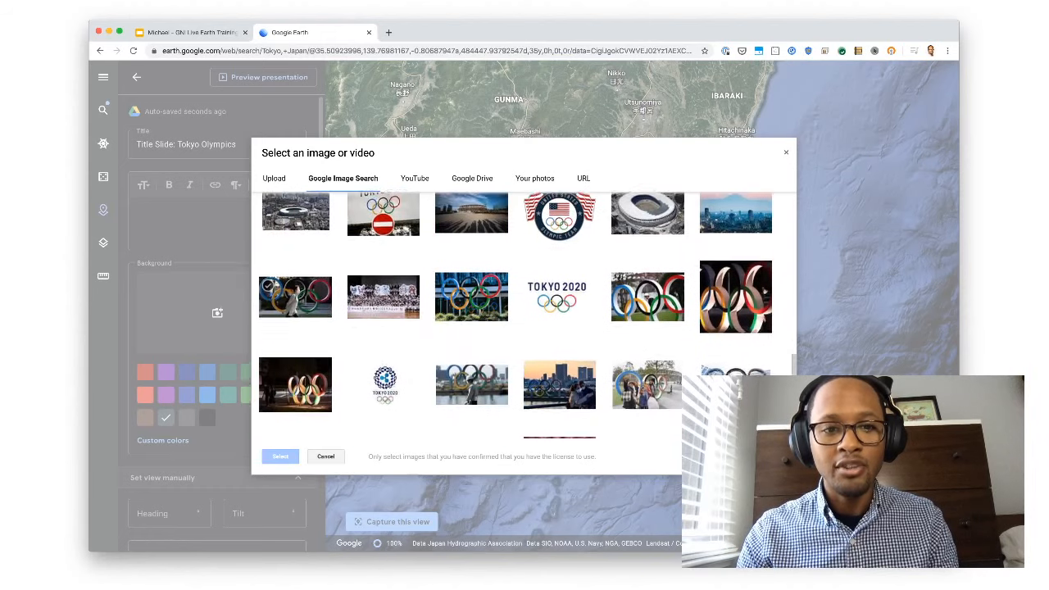
scroll(295, 312, down, 5)
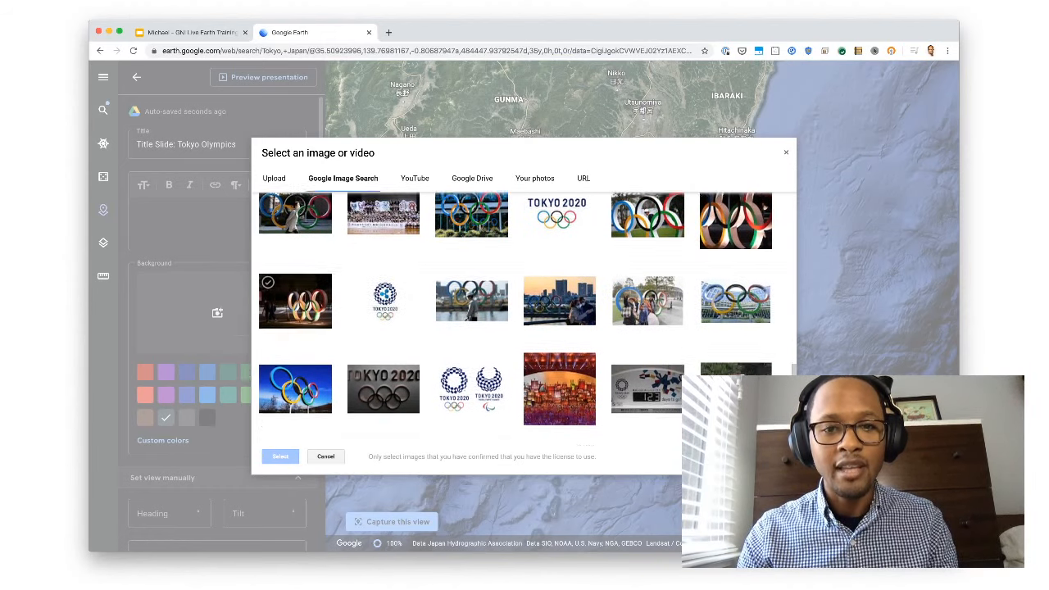
scroll(295, 311, down, 2)
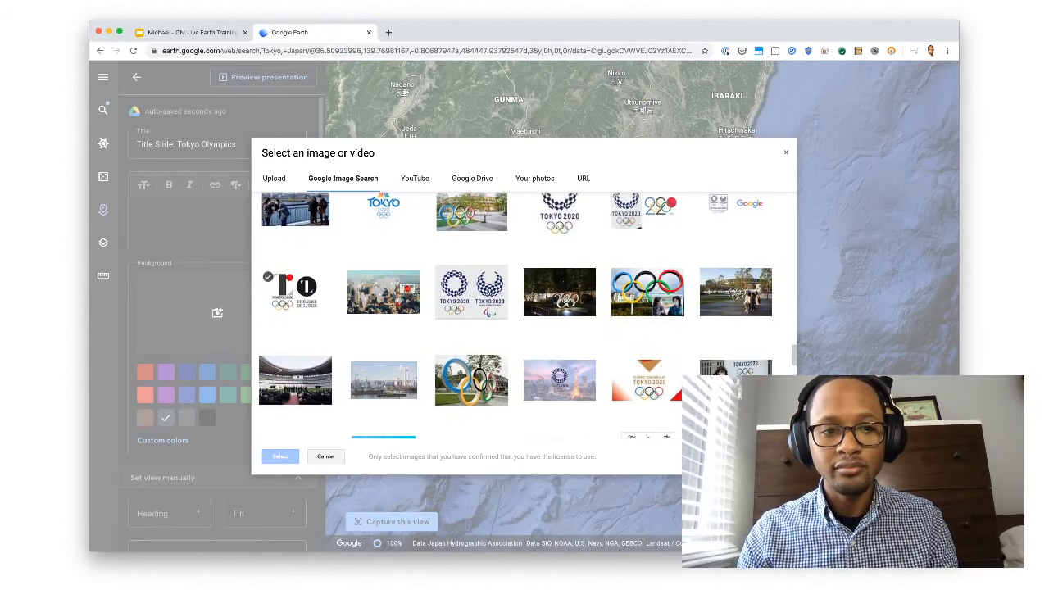
scroll(295, 311, down, 2)
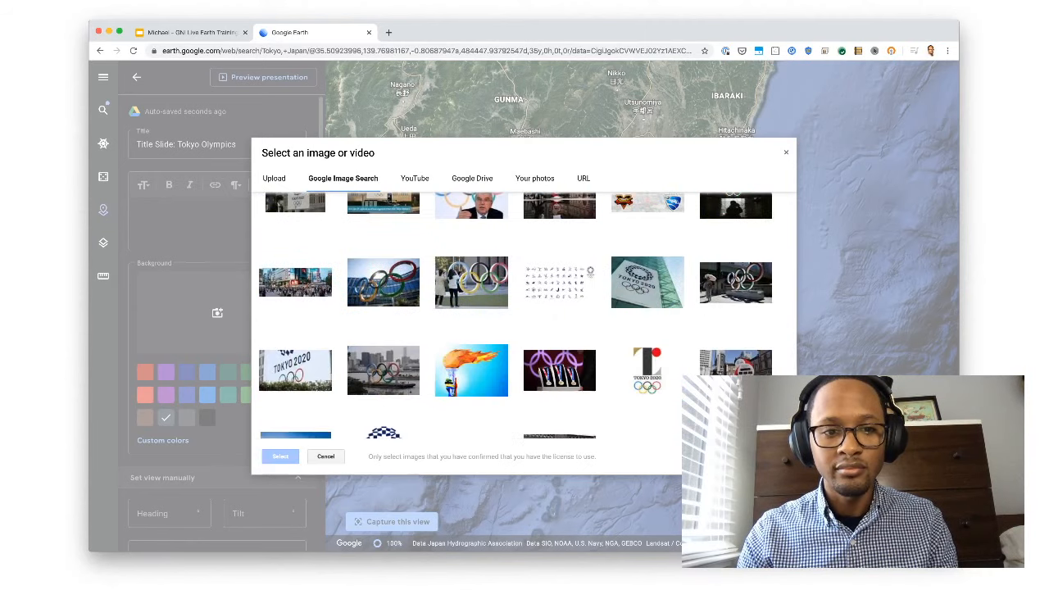
scroll(295, 311, down, 2)
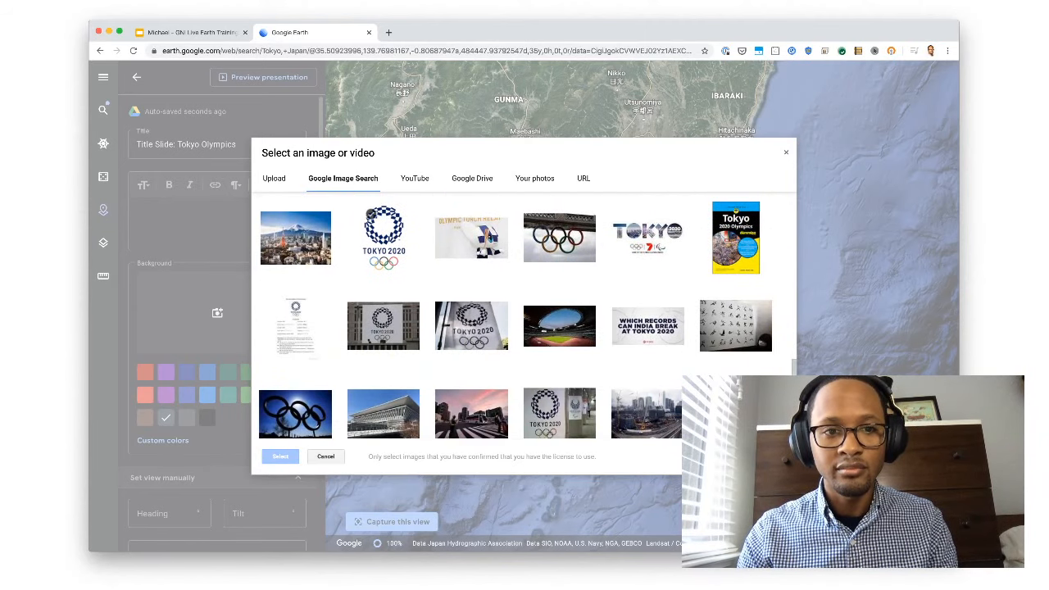
click(384, 236)
scroll(524, 311, down, 5)
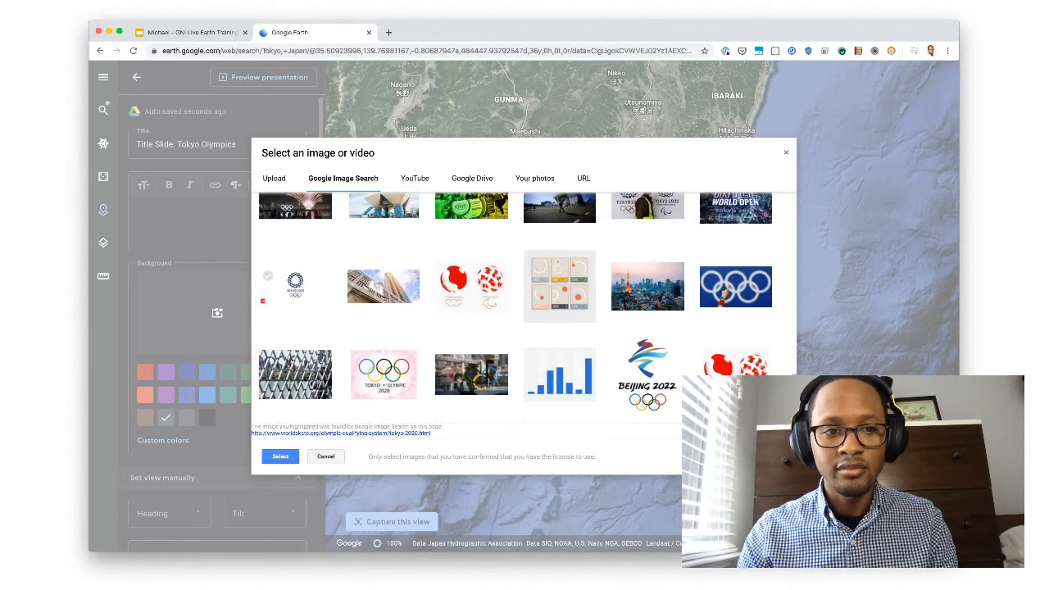
click(295, 286)
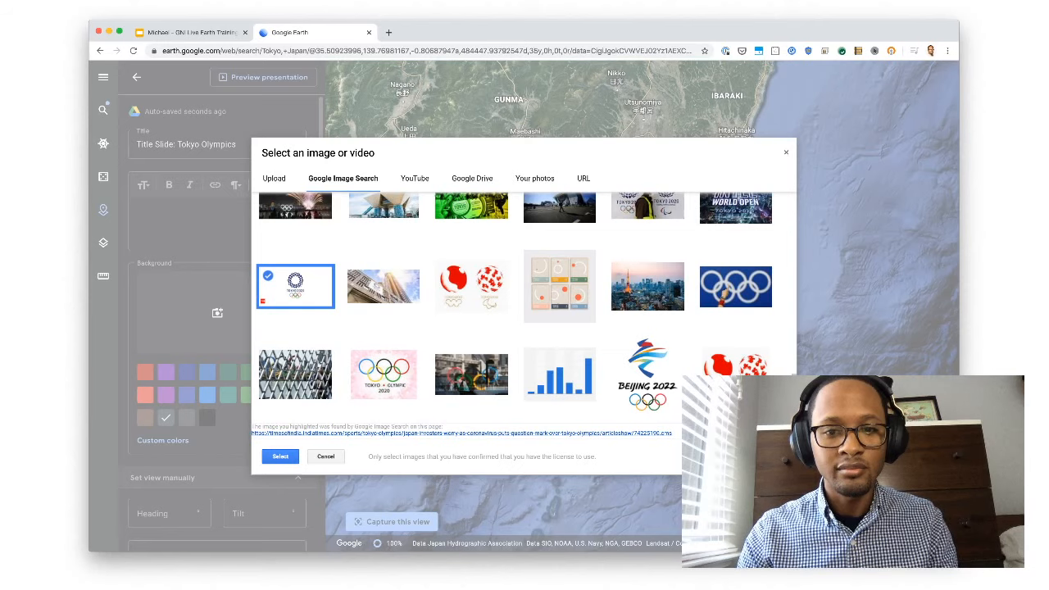
click(280, 456)
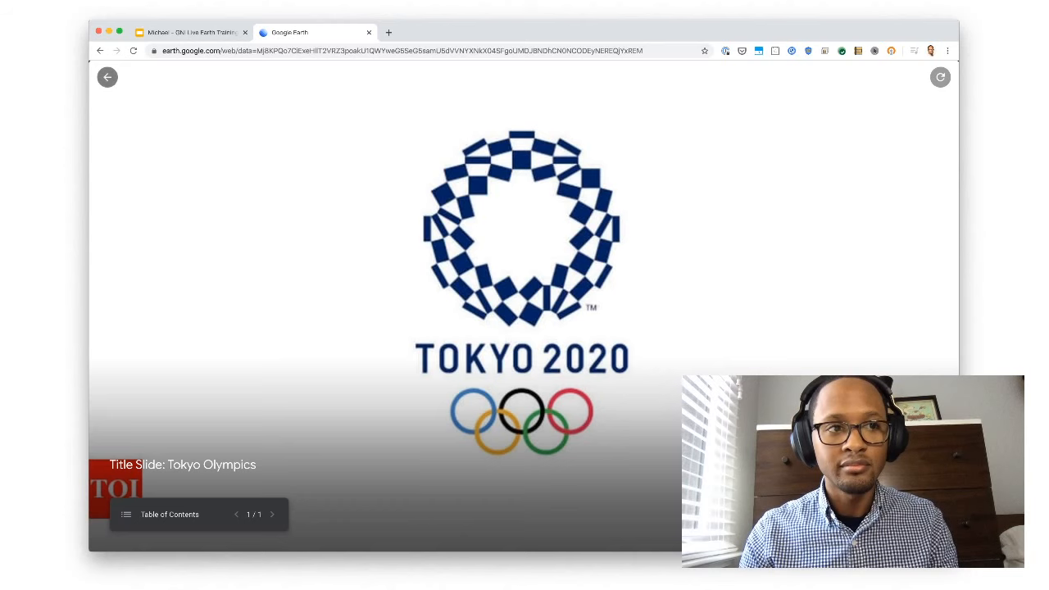
click(107, 77)
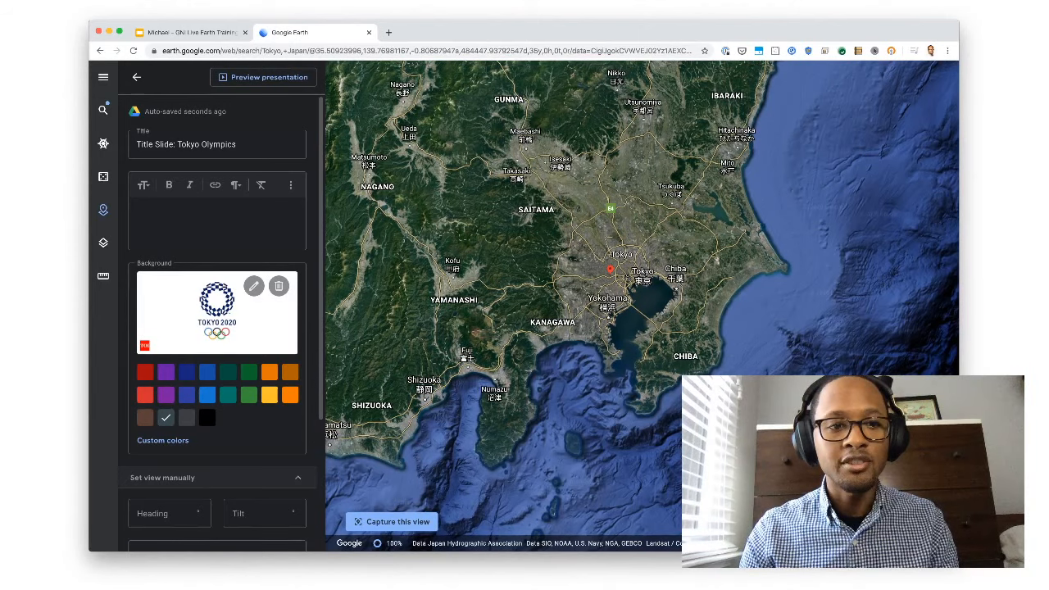
click(279, 286)
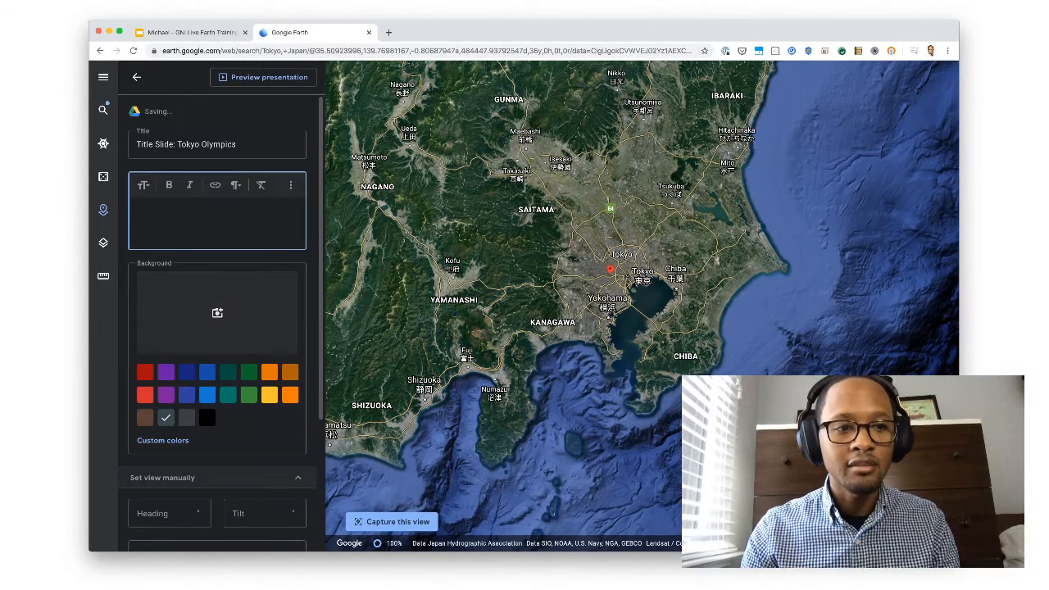
Try the image of "TOKYO 2020" lettering above the Olympic rings as the background, previewing the slide before removing the image
click(212, 309)
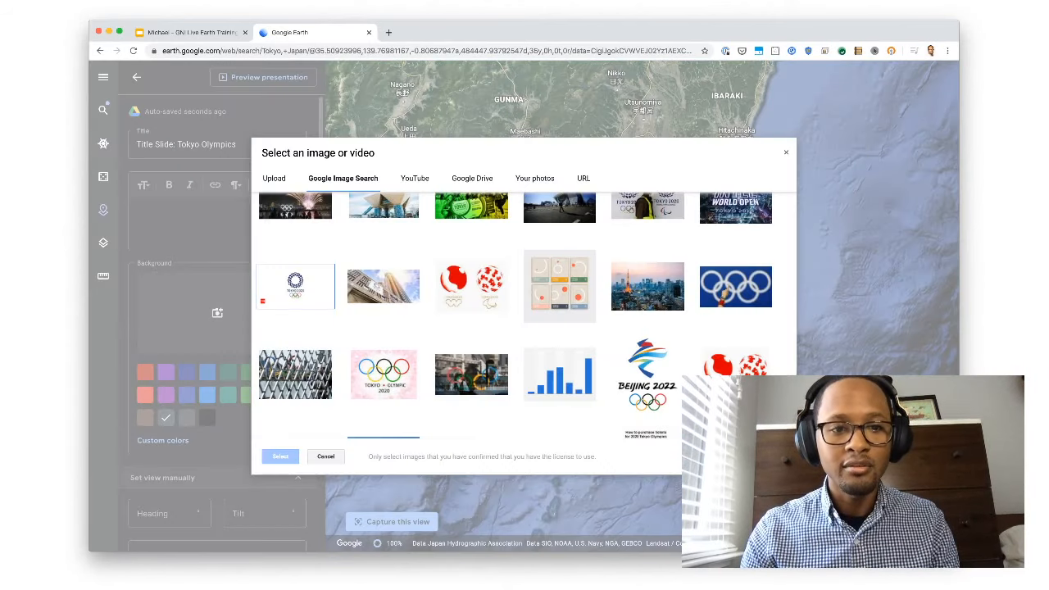
scroll(523, 312, down, 1)
scroll(522, 313, down, 6)
scroll(523, 314, up, 1)
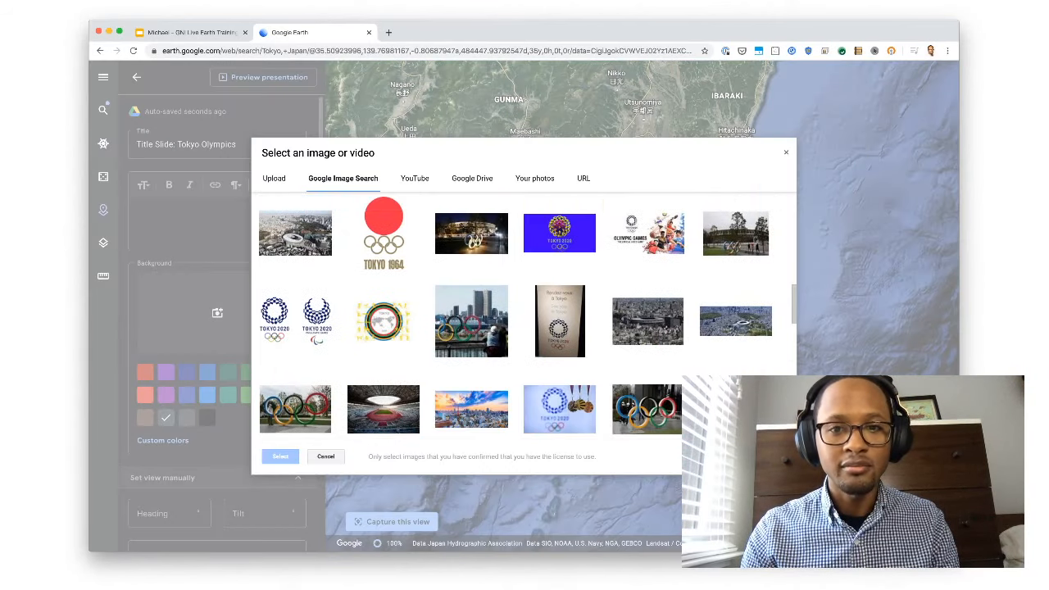
scroll(523, 314, up, 1)
scroll(522, 314, up, 1)
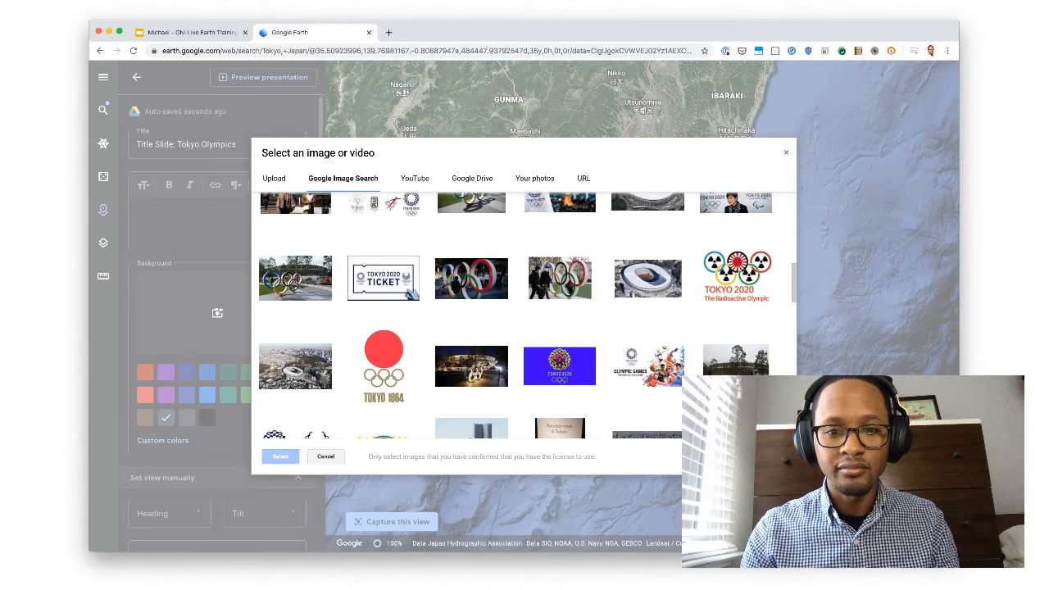
scroll(409, 293, up, 5)
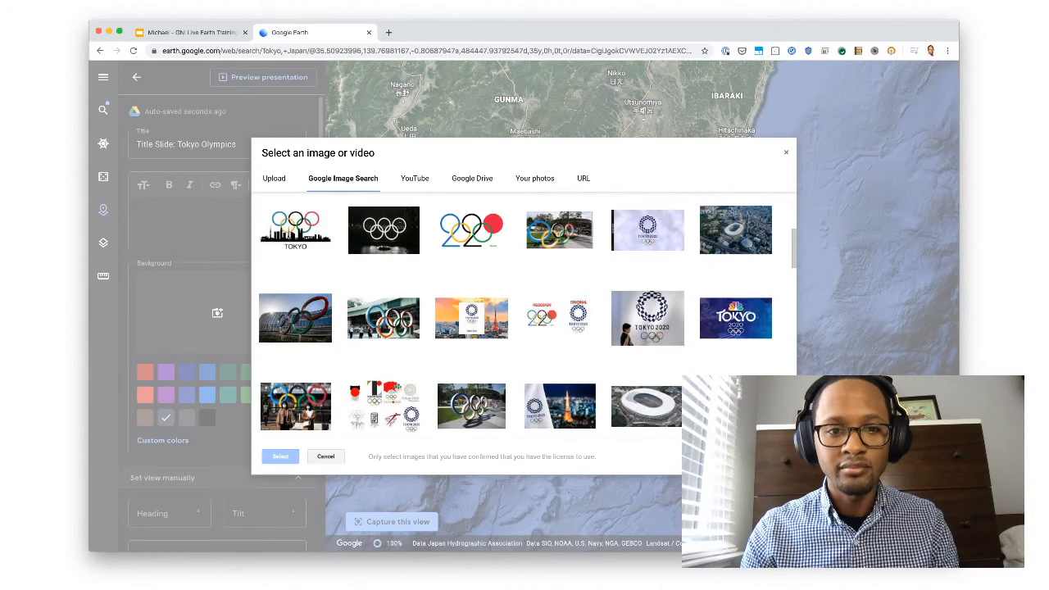
scroll(523, 327, up, 3)
scroll(523, 327, up, 3)
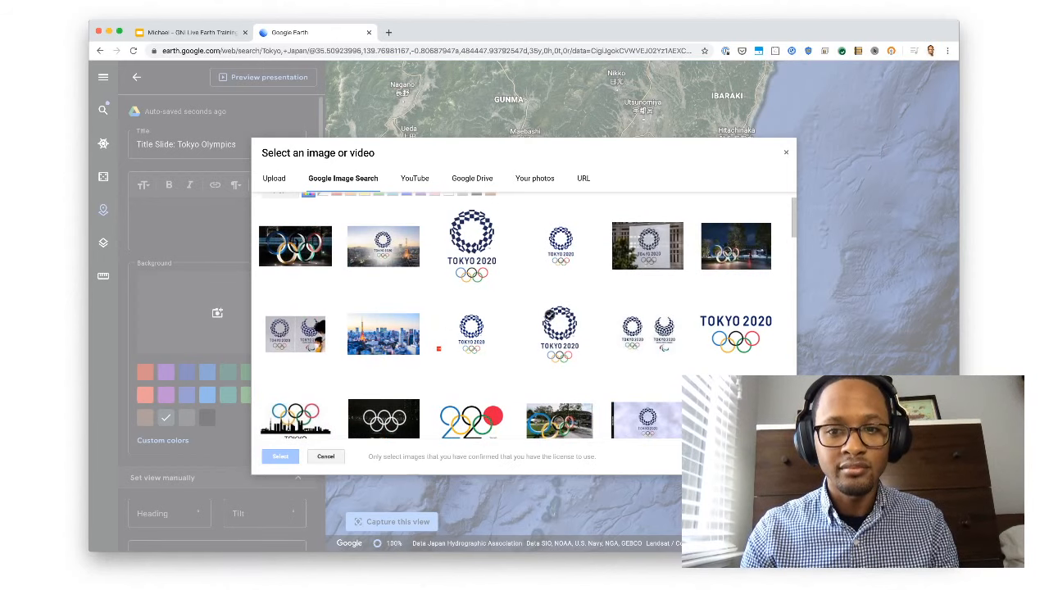
click(735, 334)
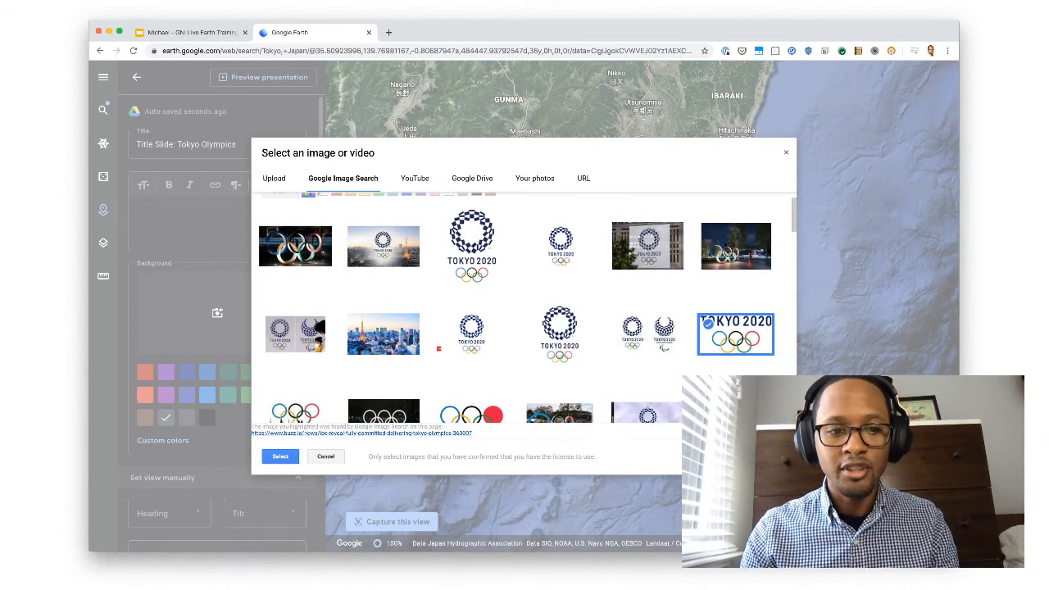
click(280, 456)
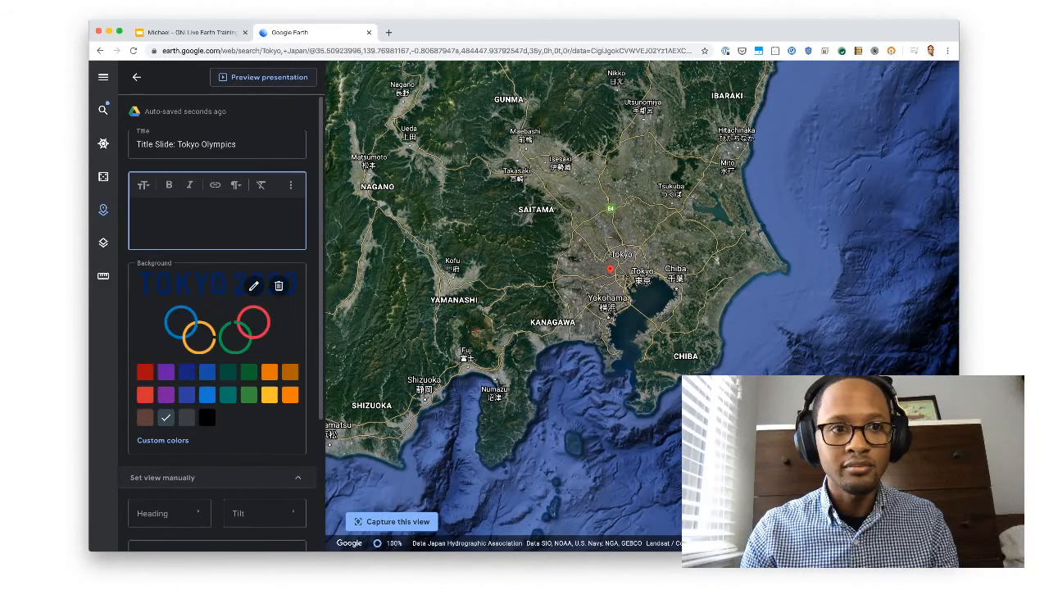
click(263, 77)
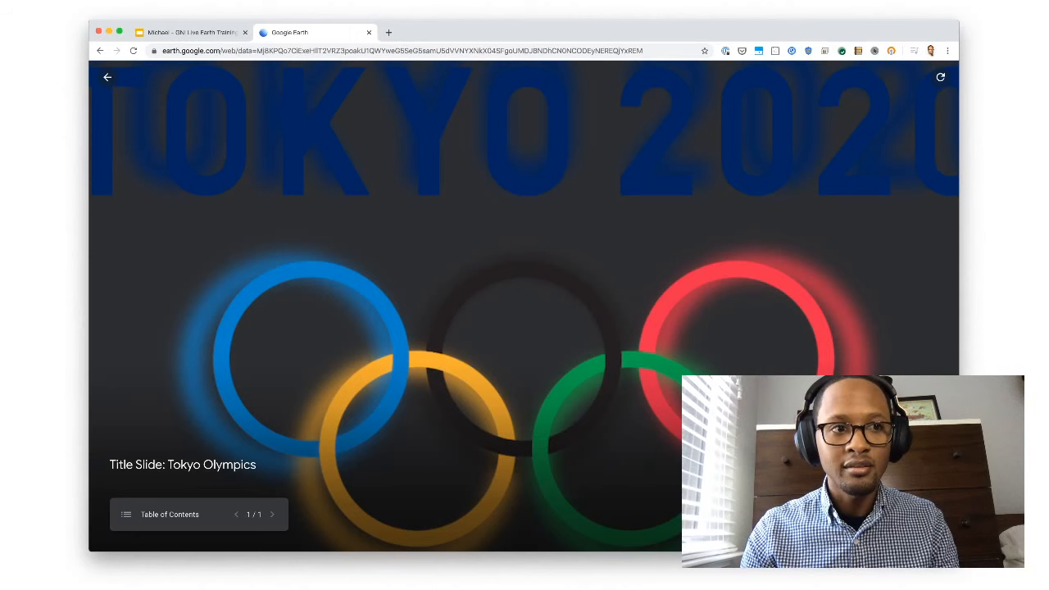
click(107, 77)
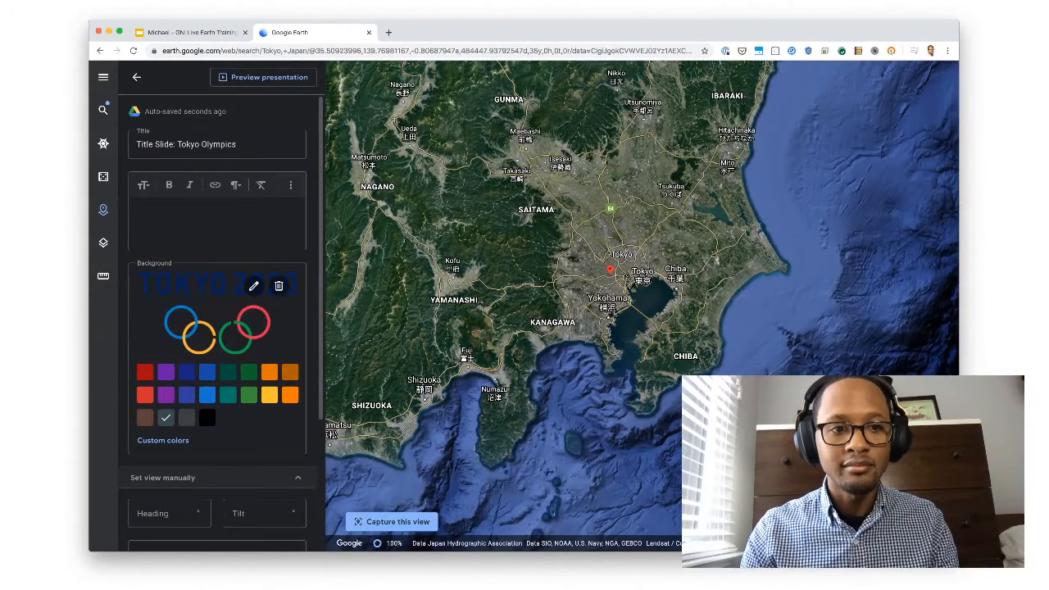
click(279, 285)
Set the slide background to the Tokyo 2020 emblem over the city skyline with the lit tower, and preview the presentation
click(217, 312)
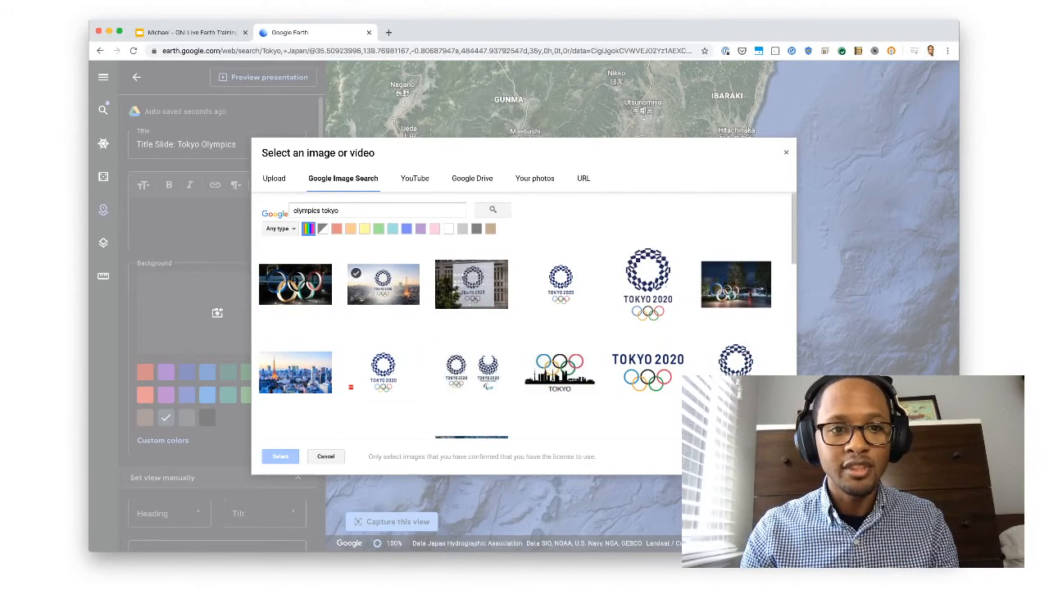
click(383, 284)
click(280, 456)
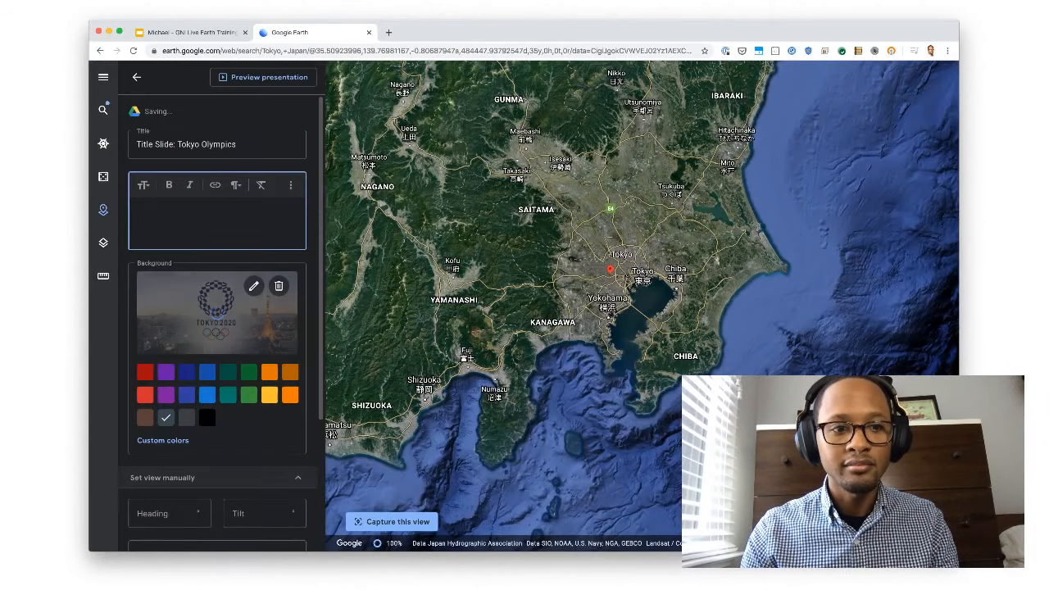
click(263, 77)
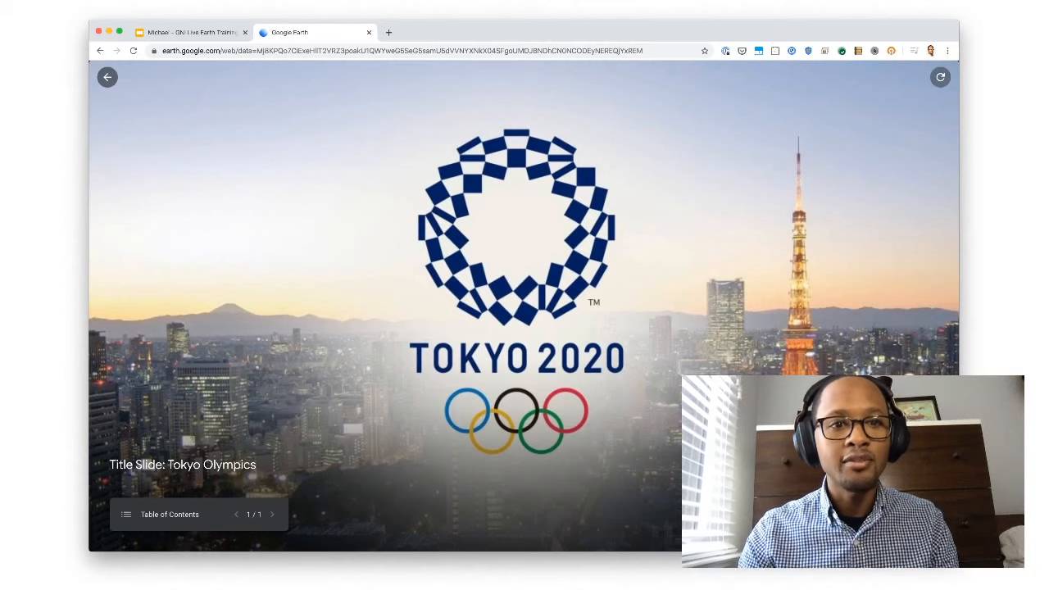
key(Escape)
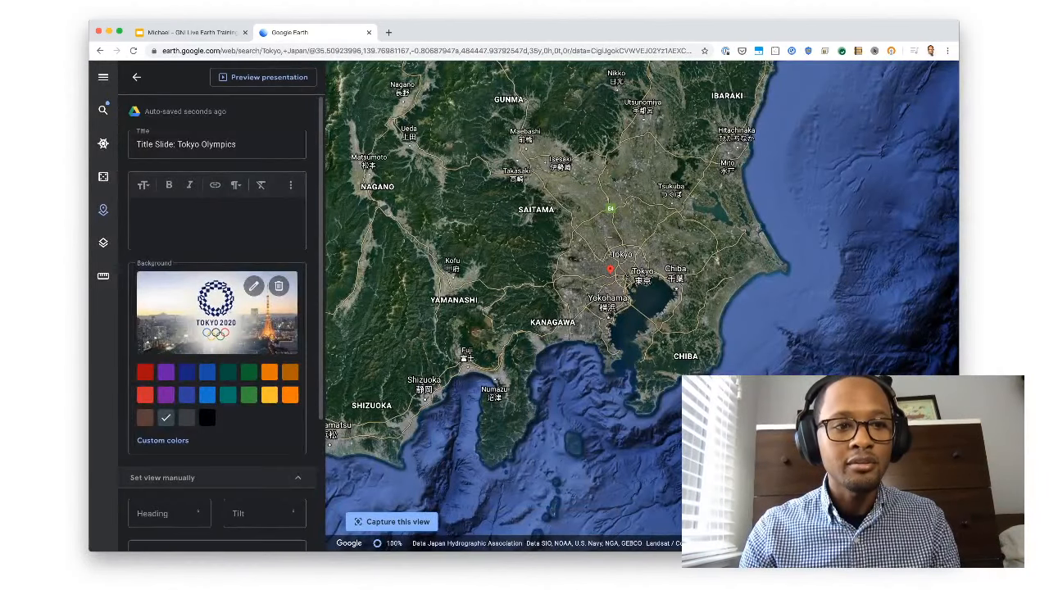
scroll(217, 324, down, 3)
scroll(217, 324, up, 3)
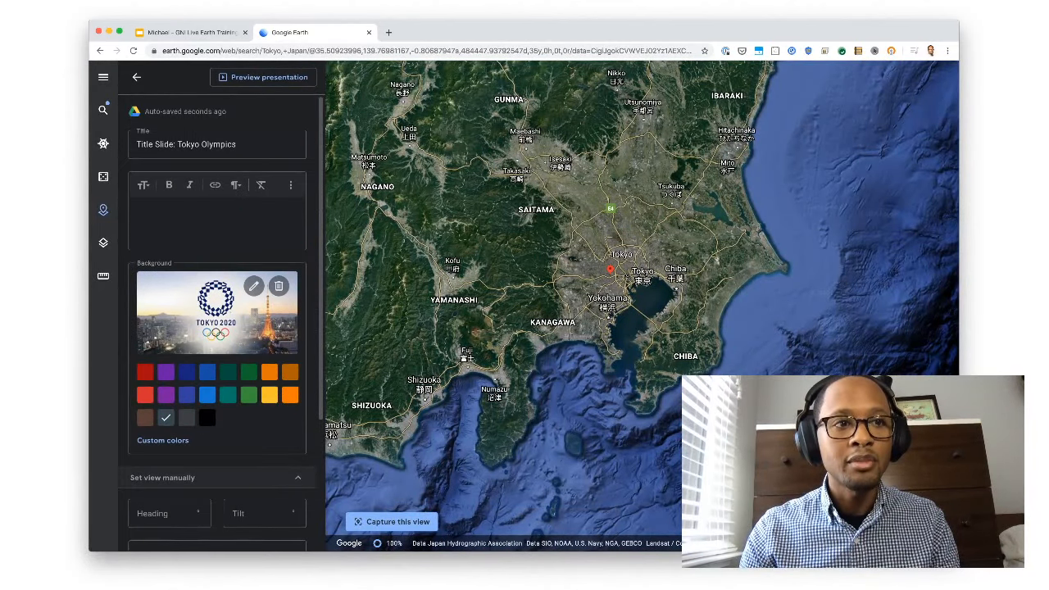
Draw a closed multi-point shape around all of Japan's main islands, running through the surrounding sea from Kyushu up past Hokkaido and back
click(136, 77)
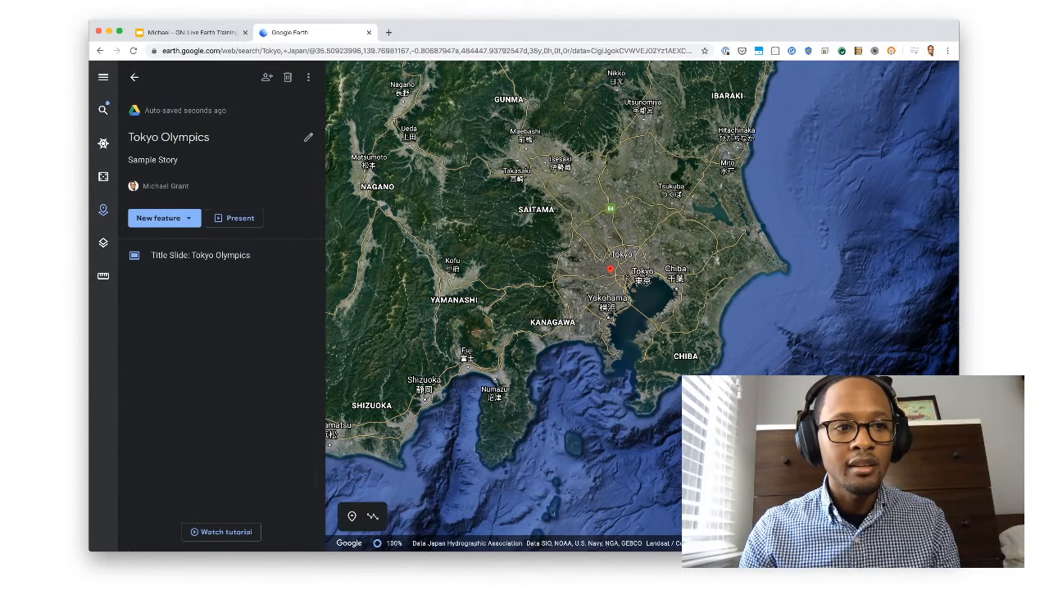
click(164, 218)
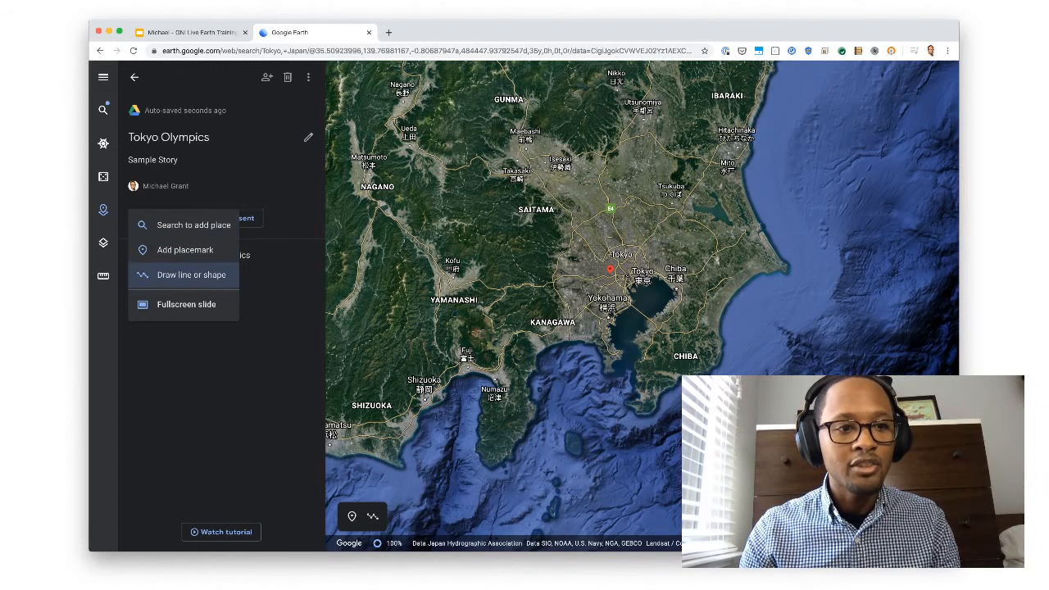
click(191, 274)
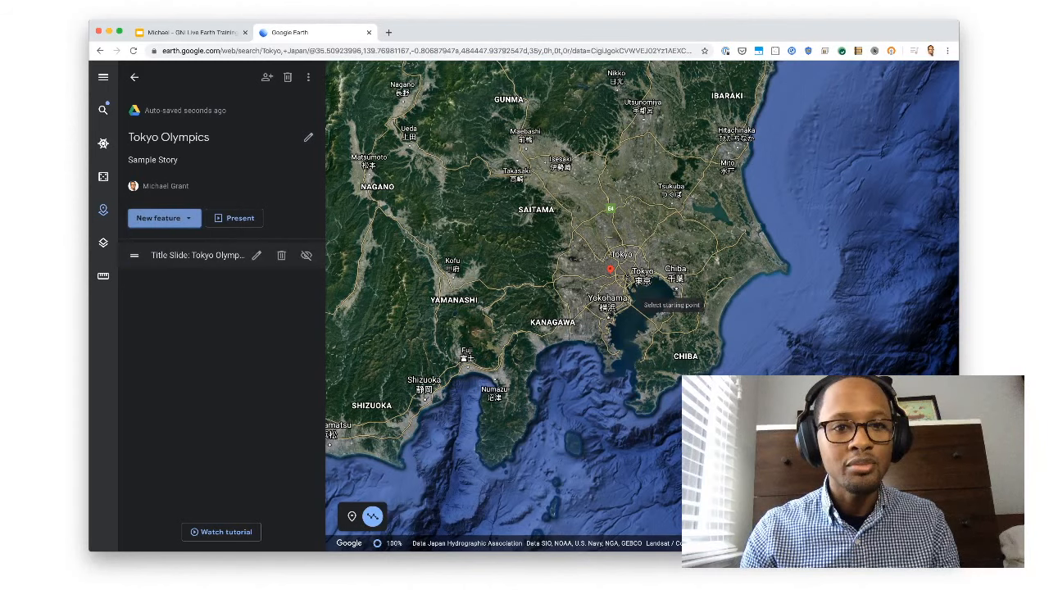
scroll(453, 168, down, 5)
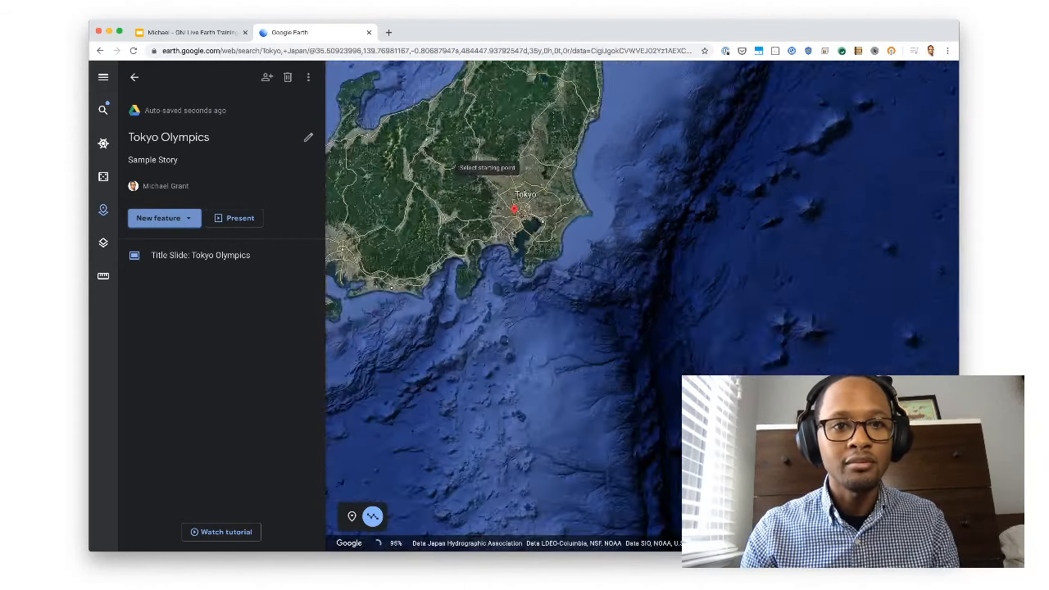
scroll(453, 168, down, 5)
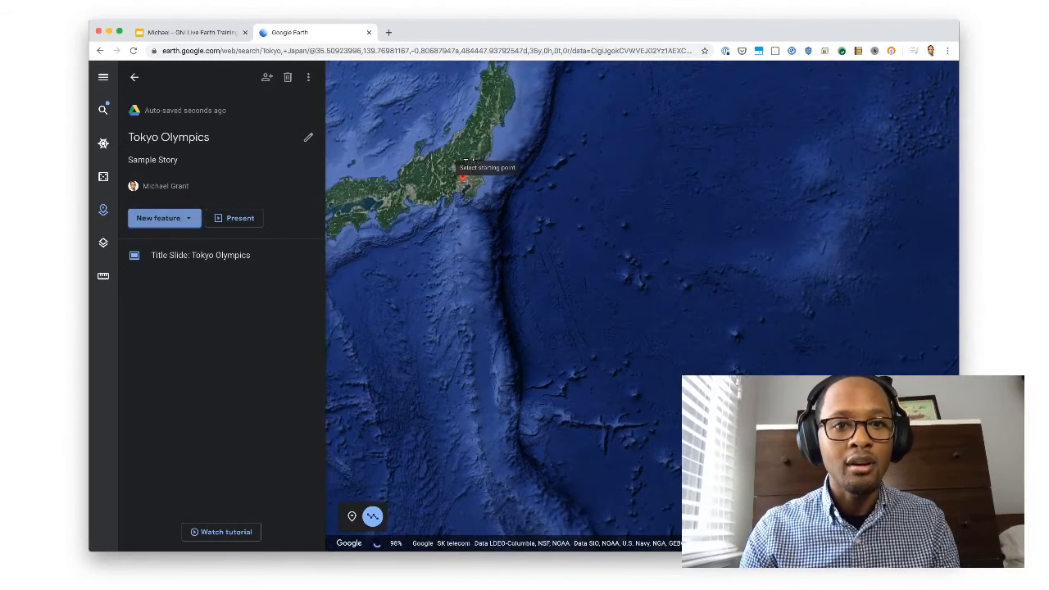
drag(453, 168, 587, 309)
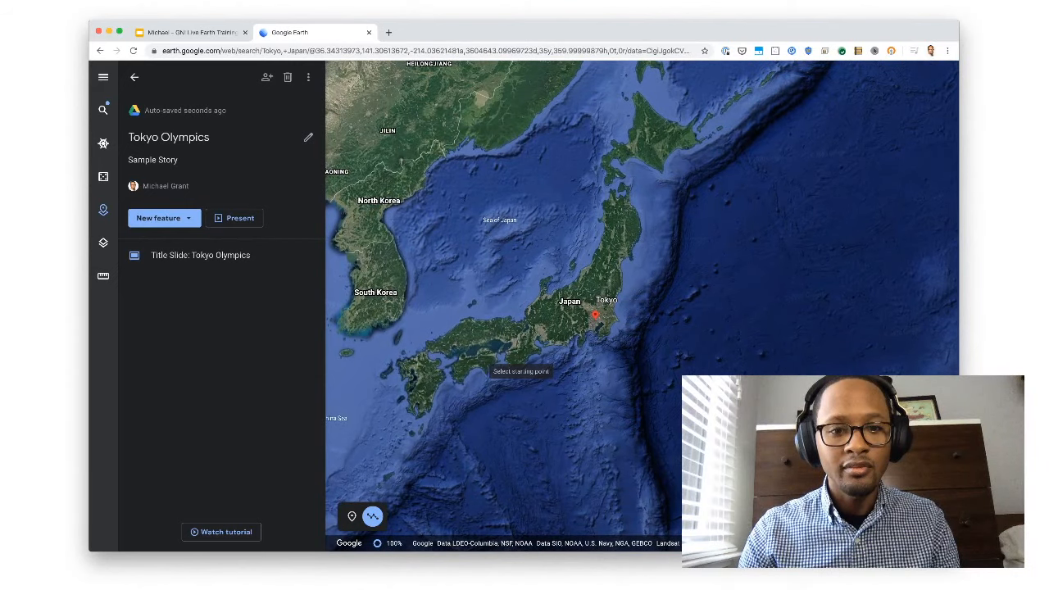
click(460, 396)
click(531, 377)
click(597, 355)
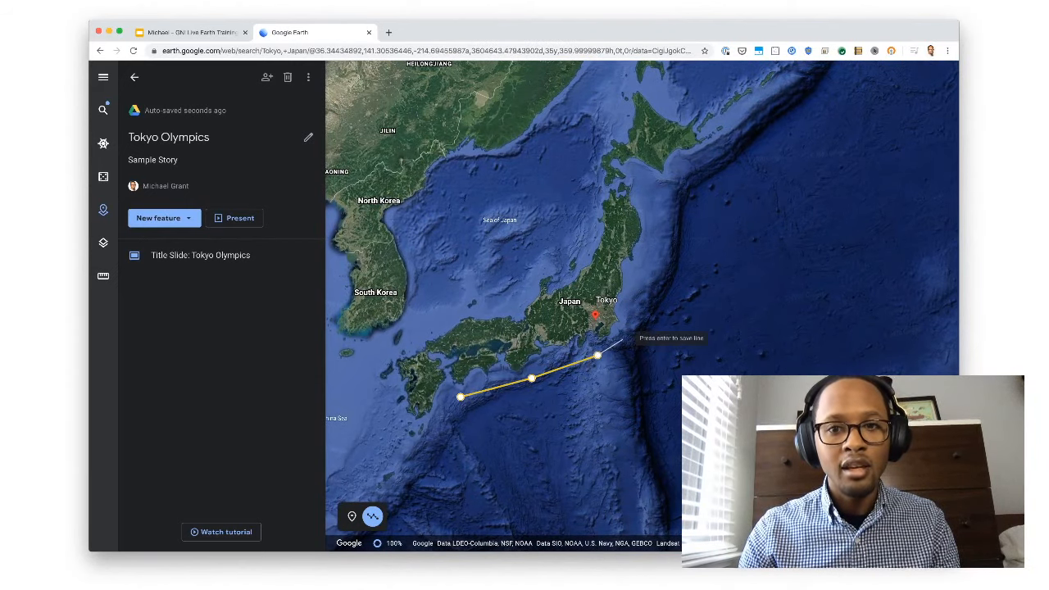
click(622, 339)
click(638, 286)
click(661, 233)
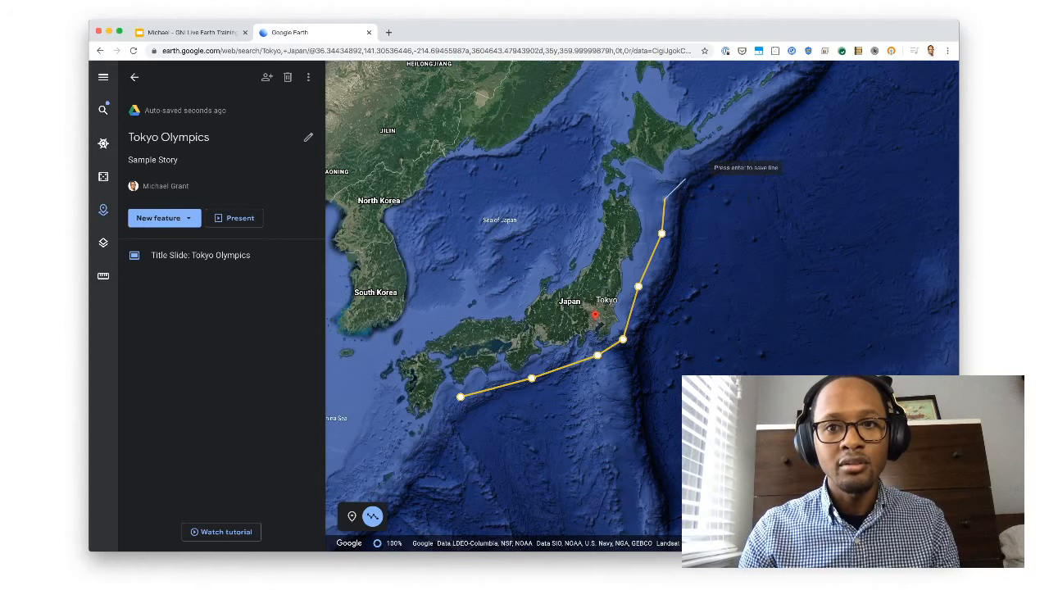
click(664, 199)
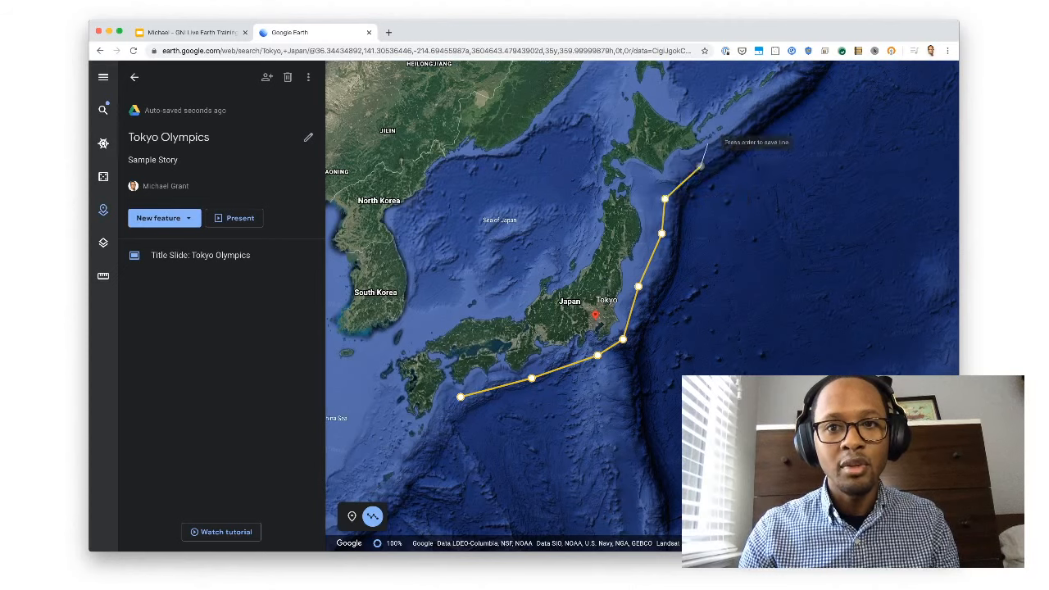
click(700, 167)
click(707, 143)
click(704, 103)
click(663, 91)
click(631, 92)
click(583, 136)
click(576, 183)
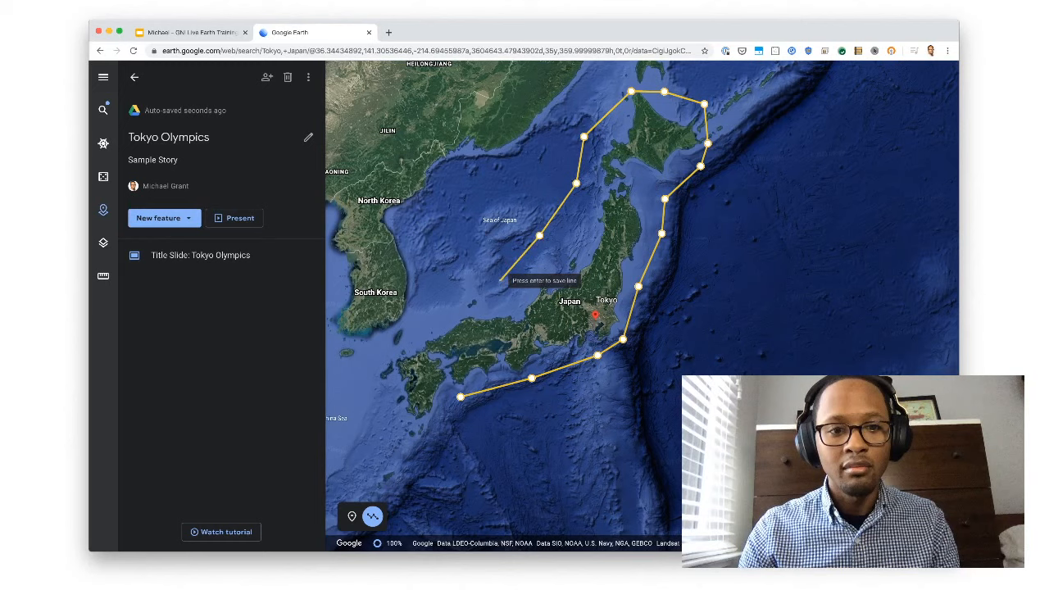
click(500, 281)
click(450, 289)
click(419, 320)
click(400, 338)
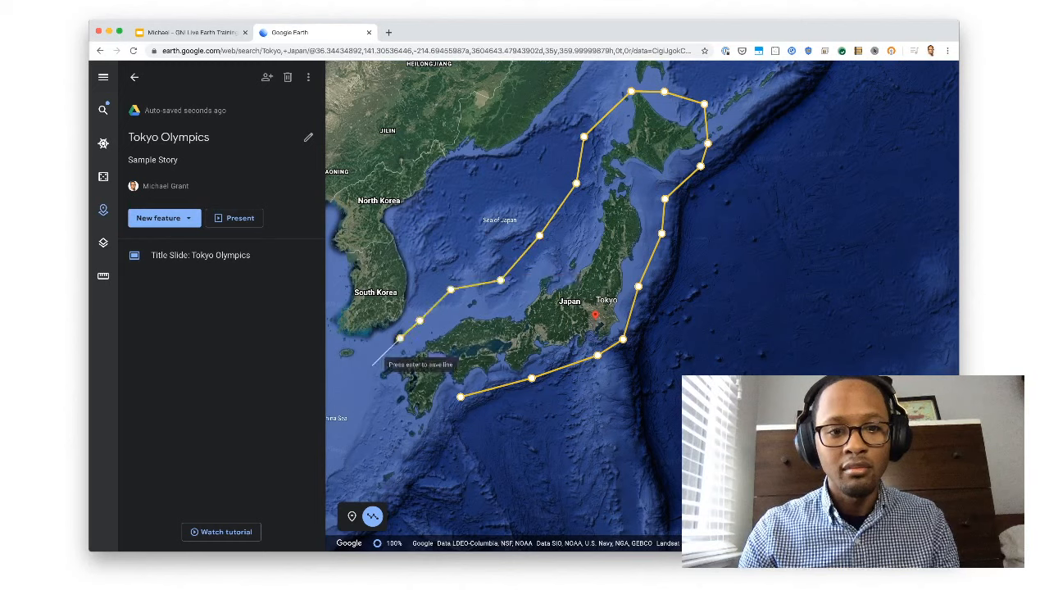
click(371, 366)
click(372, 396)
click(387, 429)
click(416, 439)
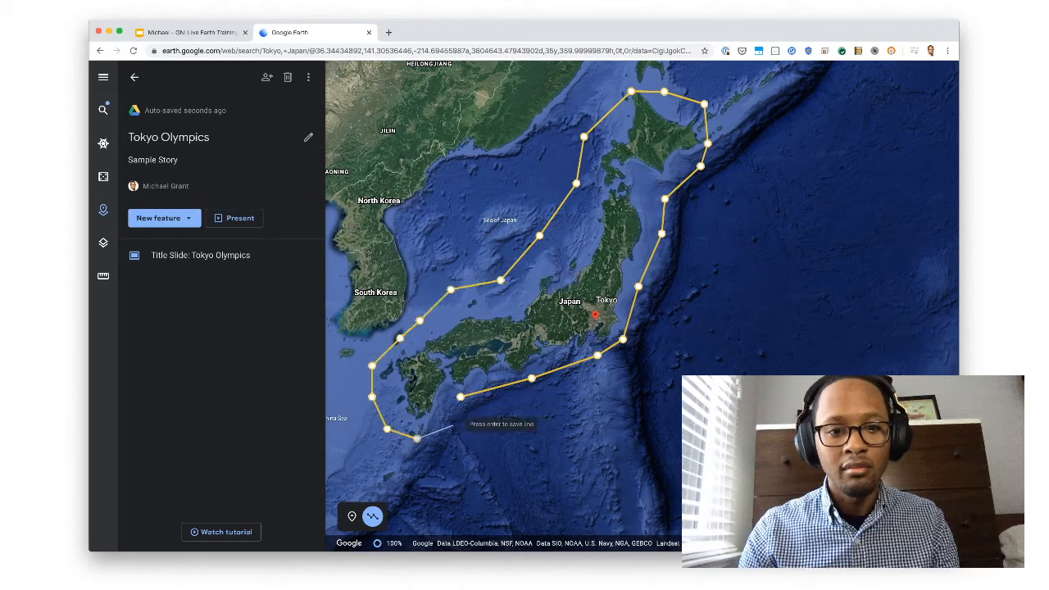
click(460, 396)
Save the drawn shape to the Tokyo Olympics project with the title "Japan"
text(J)
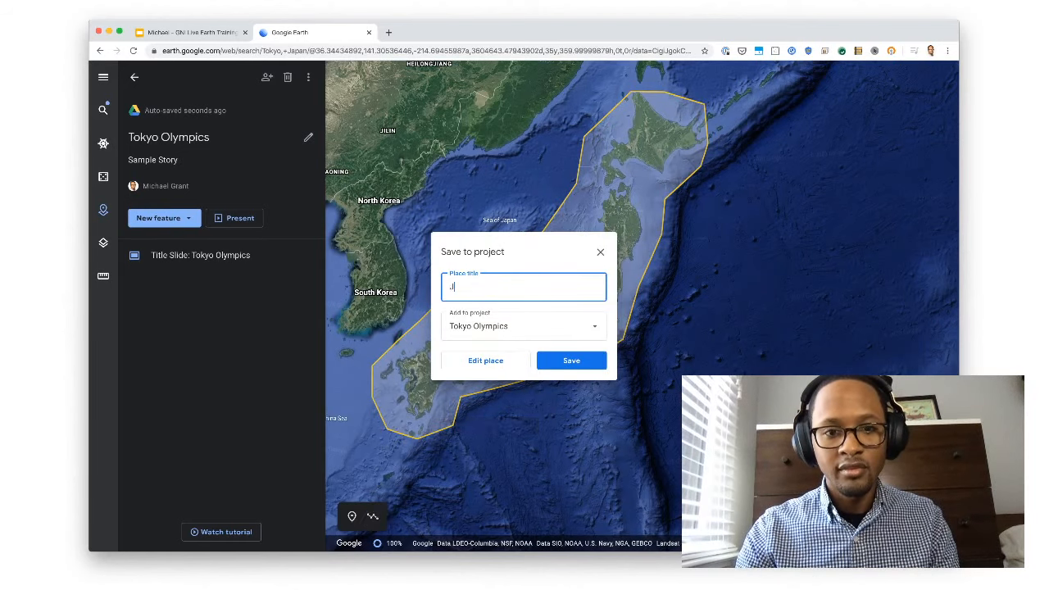
text(apan)
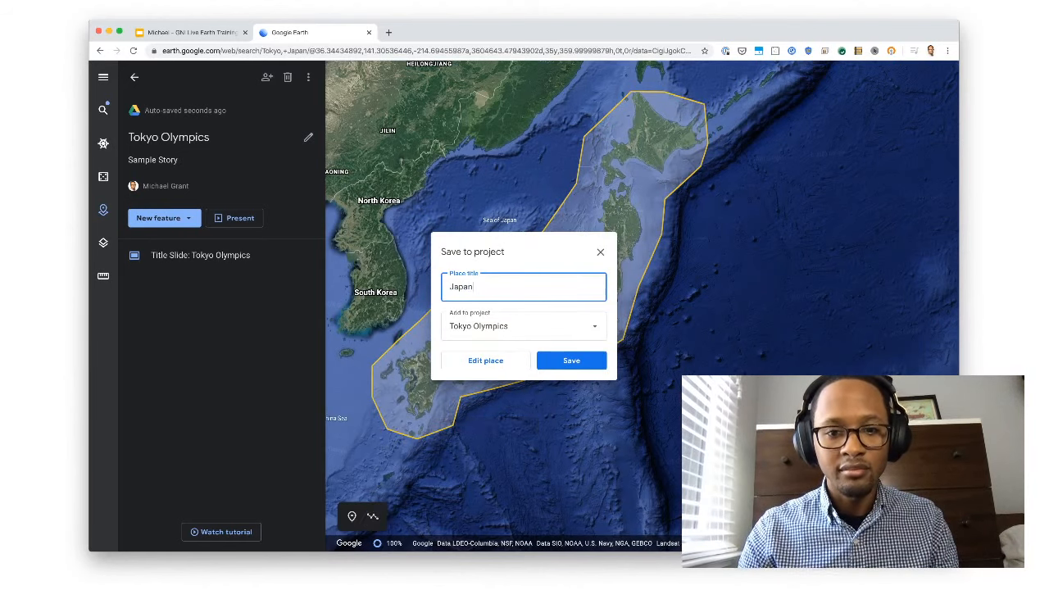
click(571, 361)
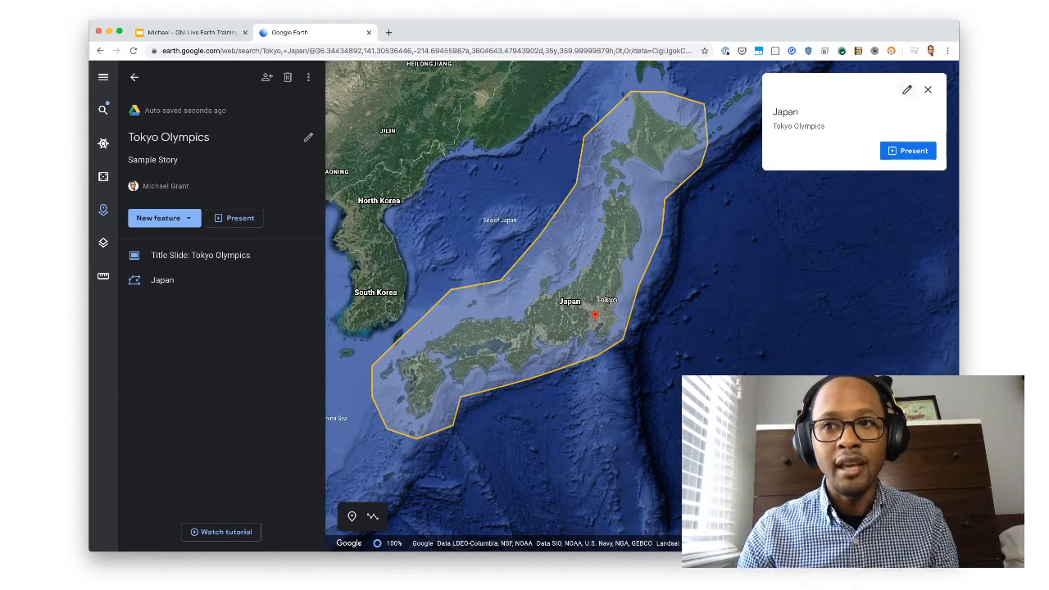
Set the Japan shape's fill opacity to 0% so that only its outline is drawn
click(906, 89)
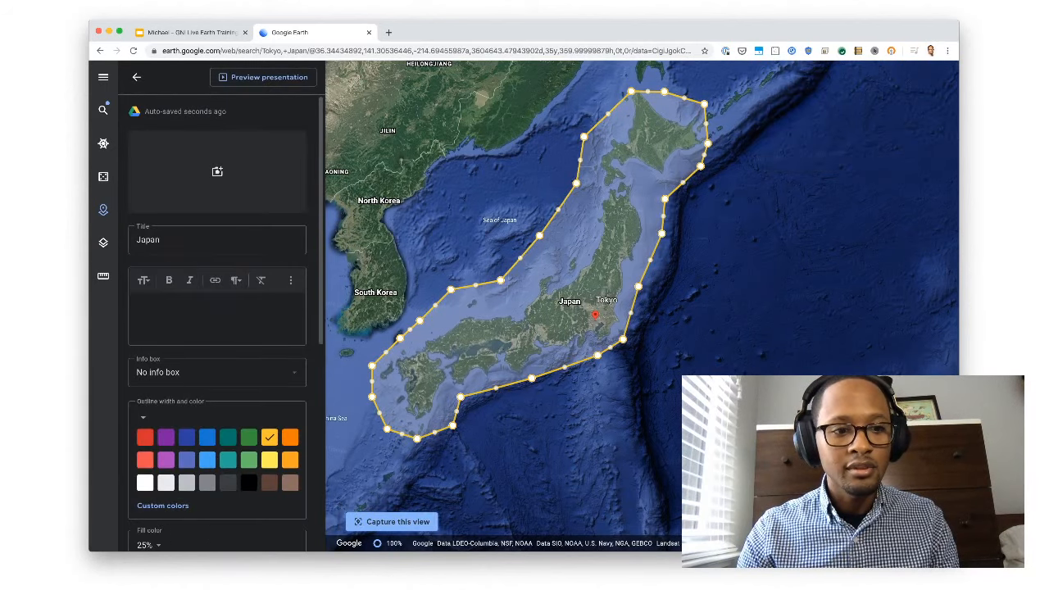
scroll(217, 328, down, 1)
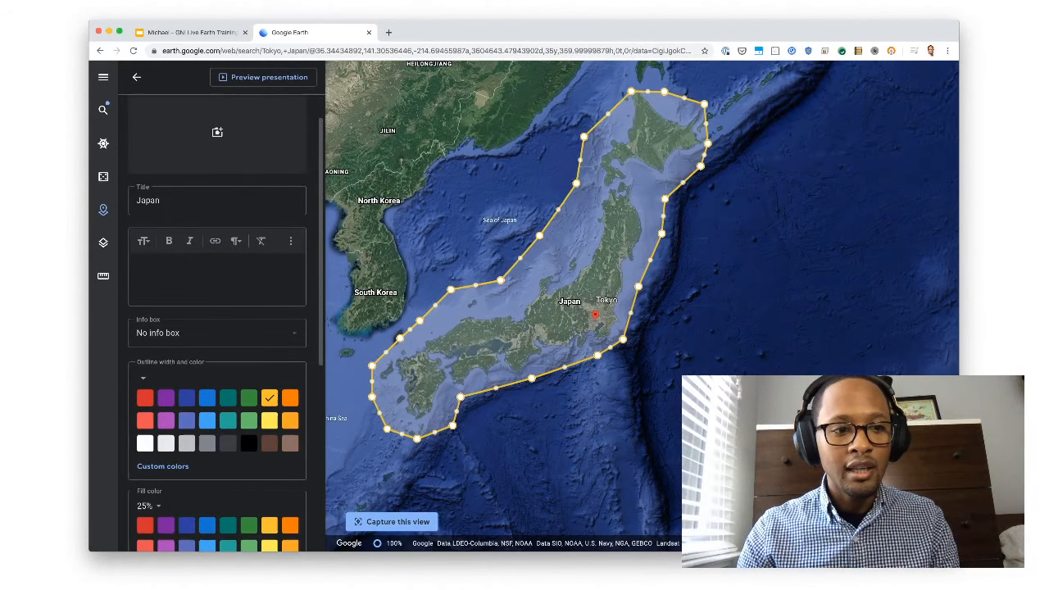
scroll(217, 327, down, 4)
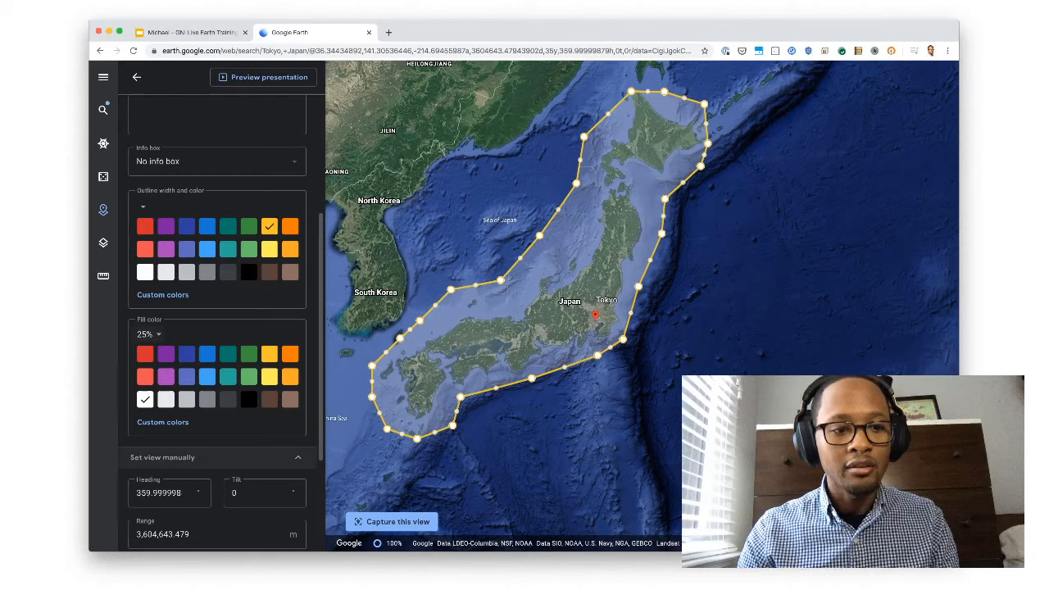
scroll(166, 390, up, 1)
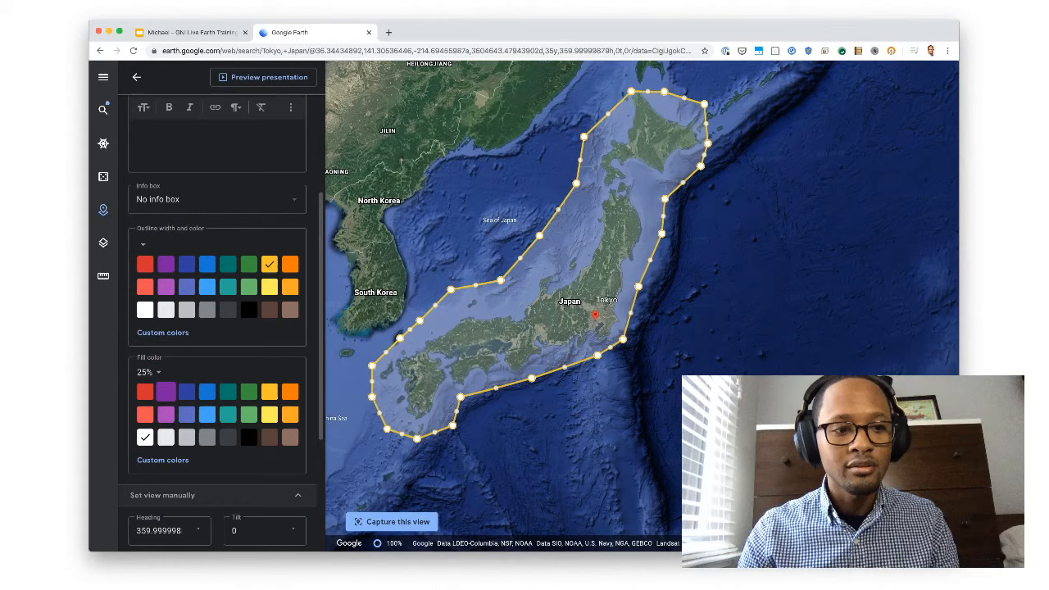
scroll(165, 391, down, 1)
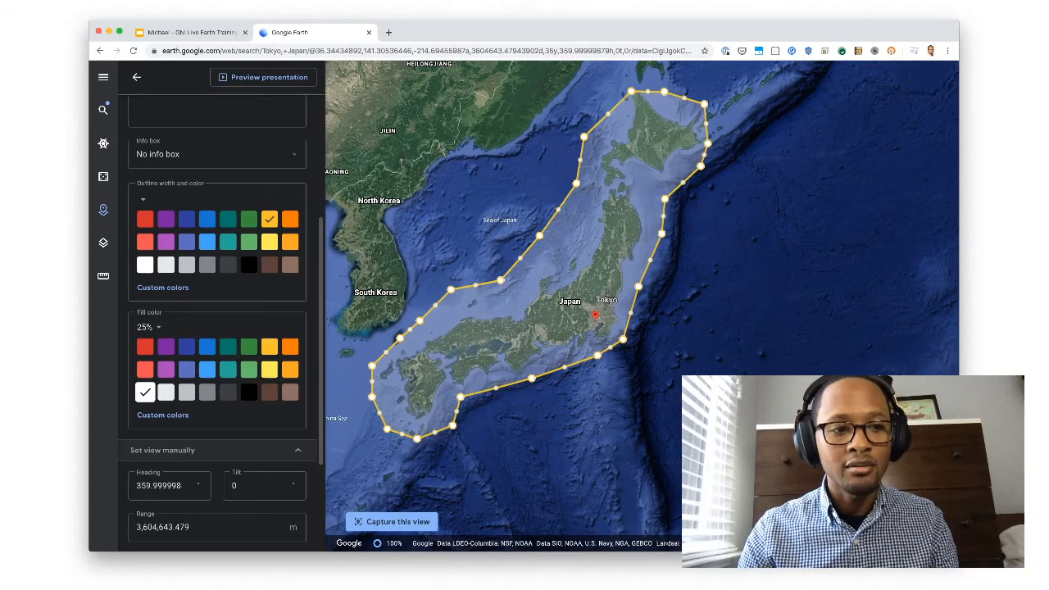
click(148, 327)
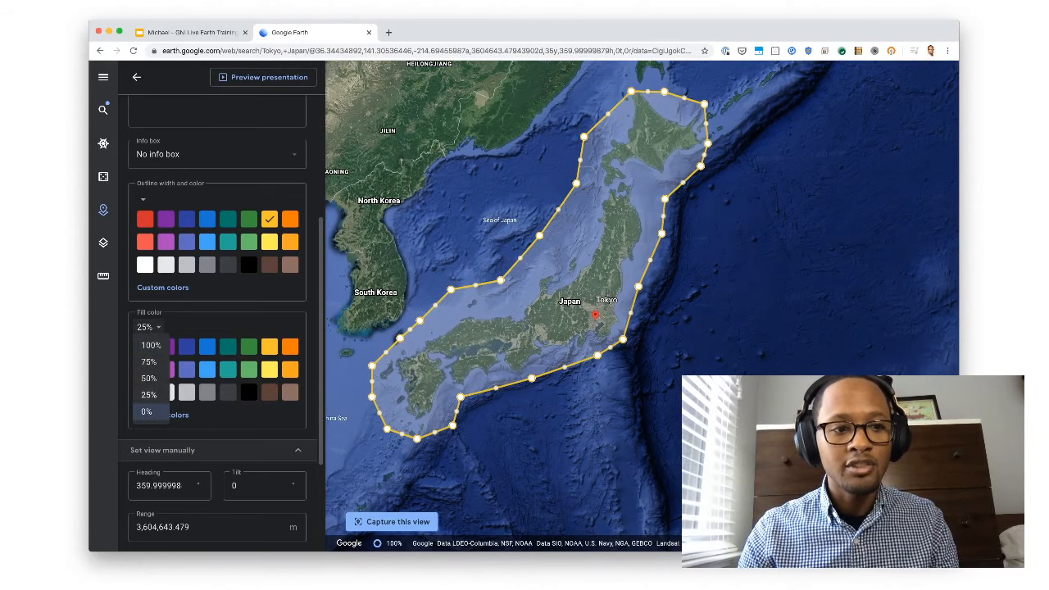
click(146, 411)
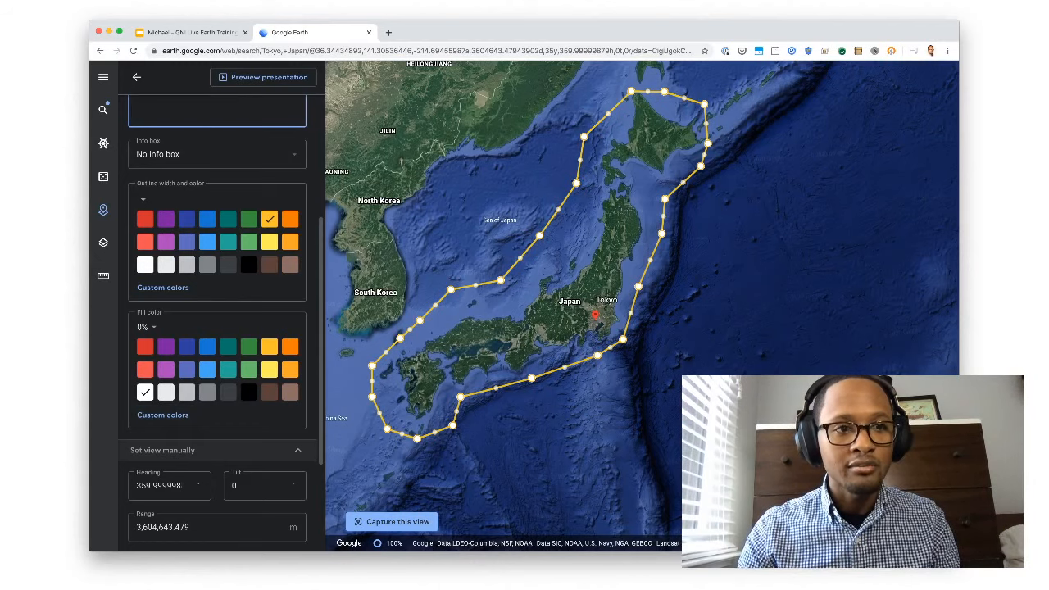
scroll(217, 328, up, 5)
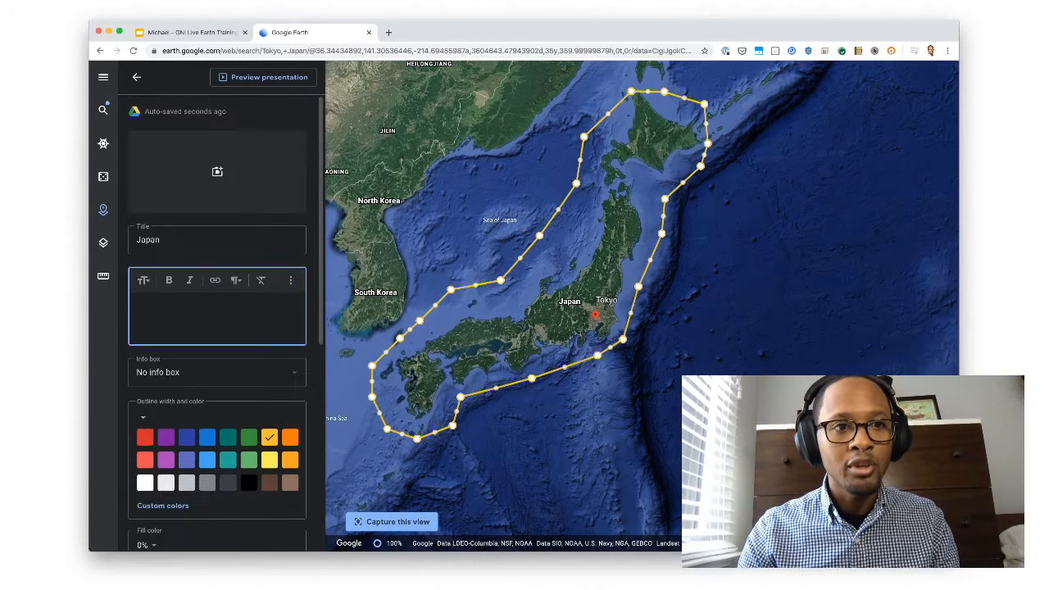
Preview the Japan outline in the presentation, and return to the project's feature list
click(266, 77)
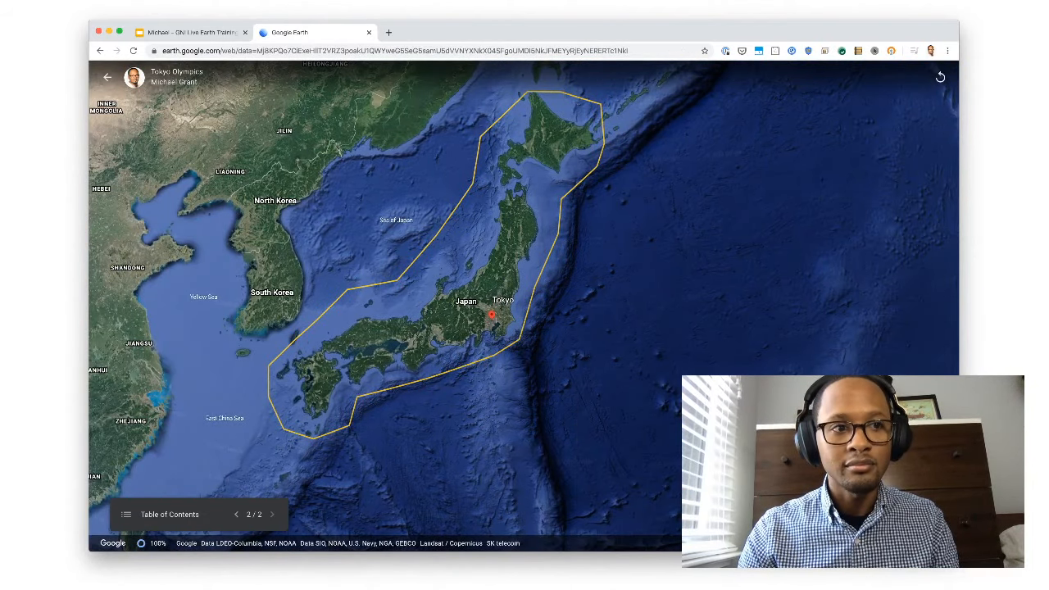
click(107, 76)
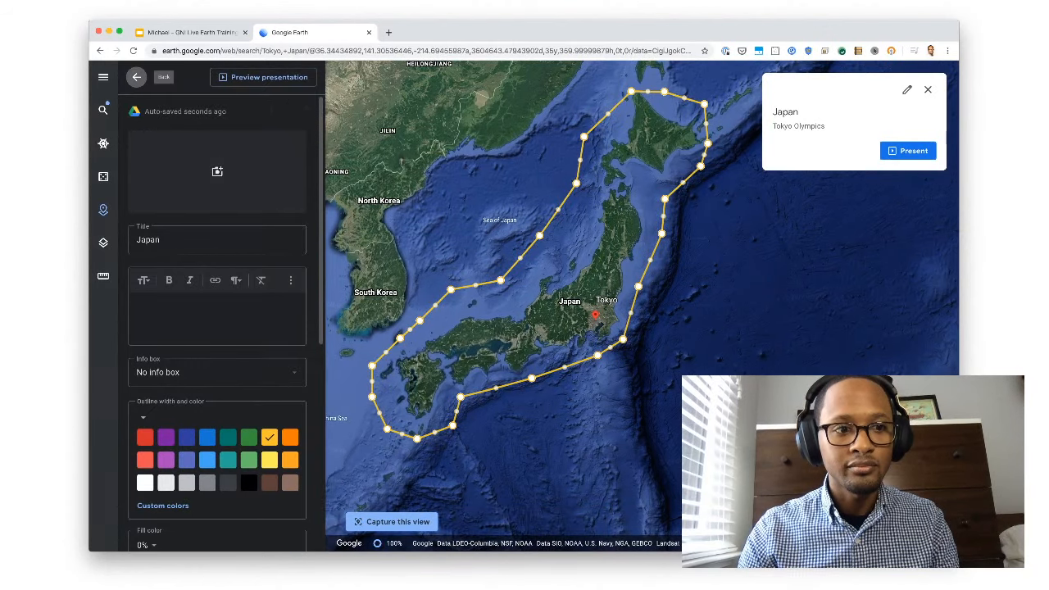
click(134, 77)
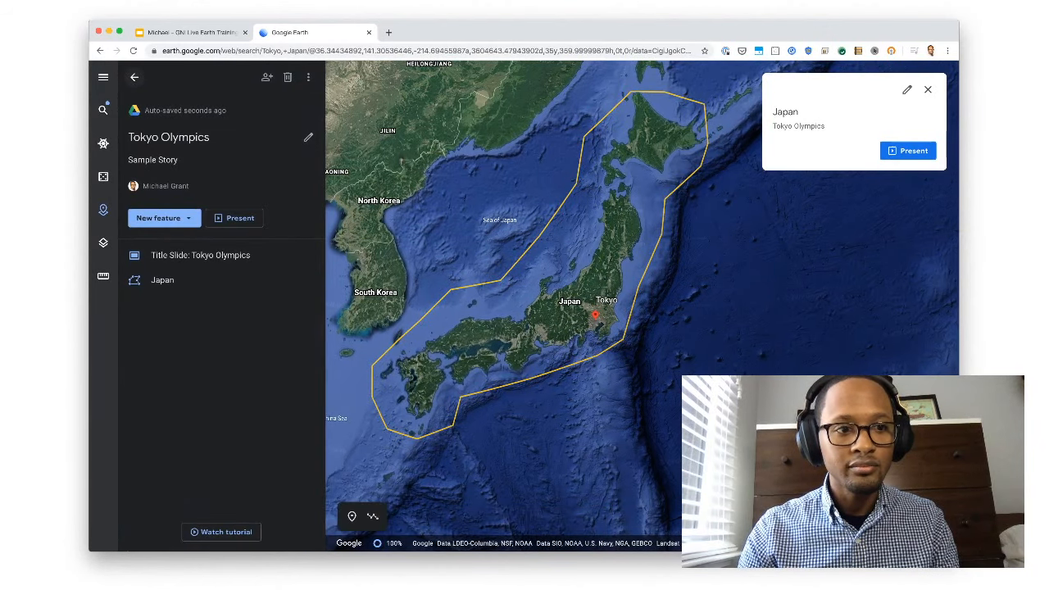
Search for the New National Stadium in Tokyo as a new place and save it to the Tokyo Olympics project under that title
click(164, 217)
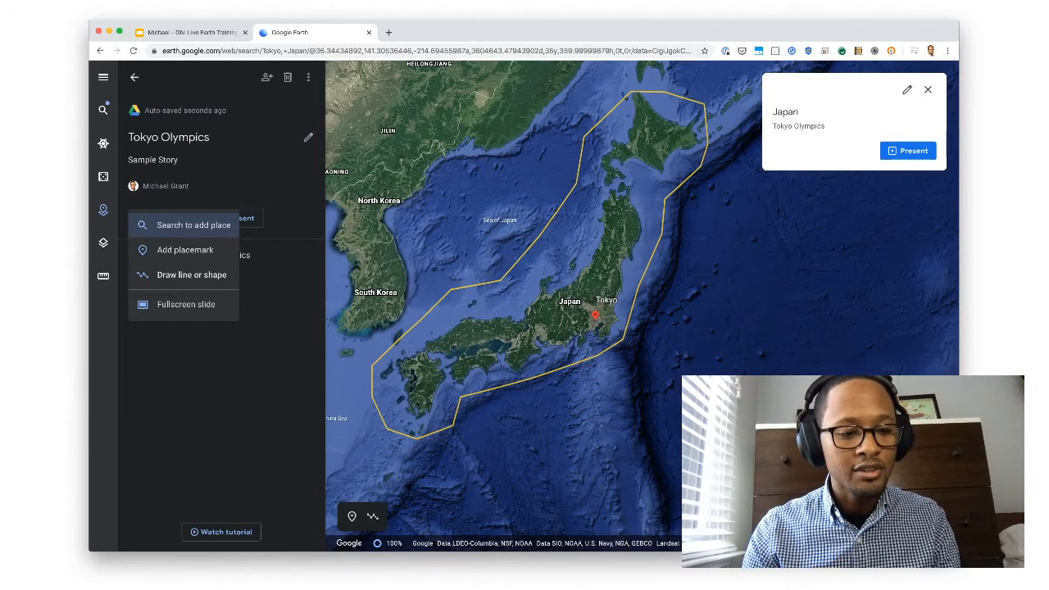
click(193, 225)
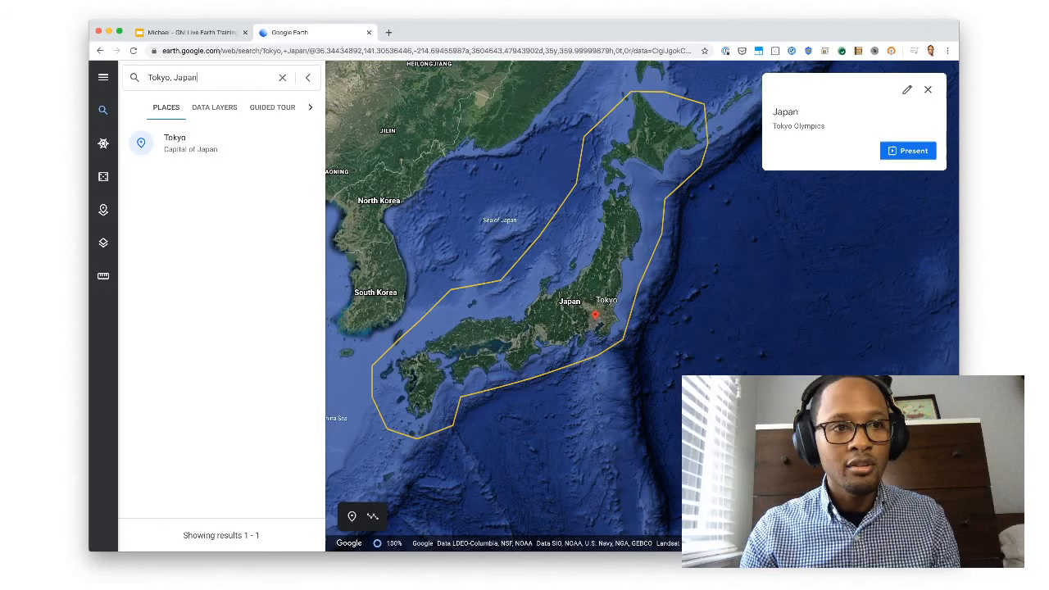
click(282, 77)
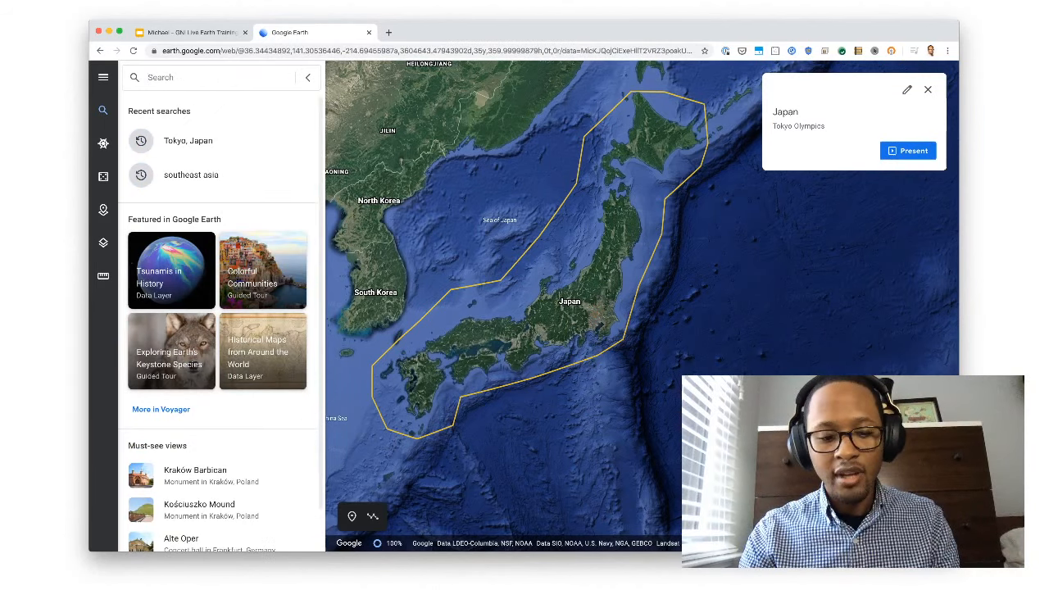
text(new nation)
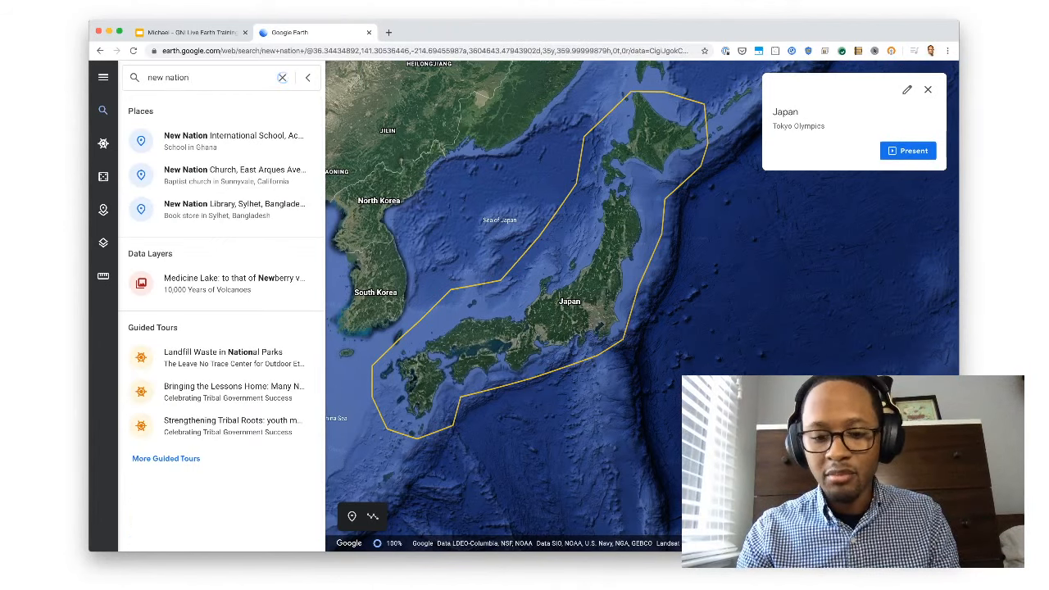
key(BackSpace)
text(a)
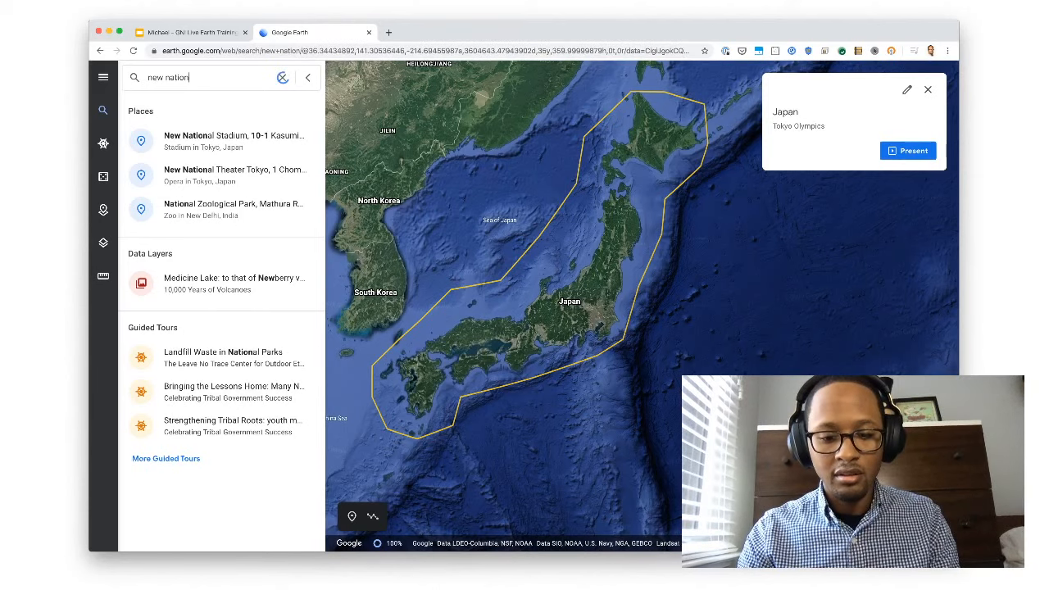
text(l stadium)
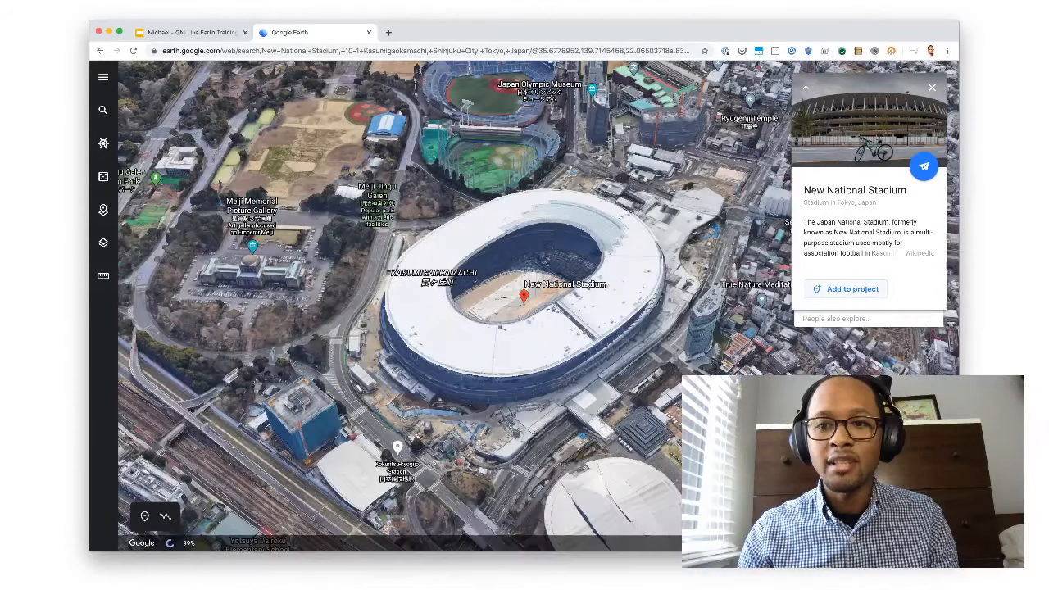
click(845, 289)
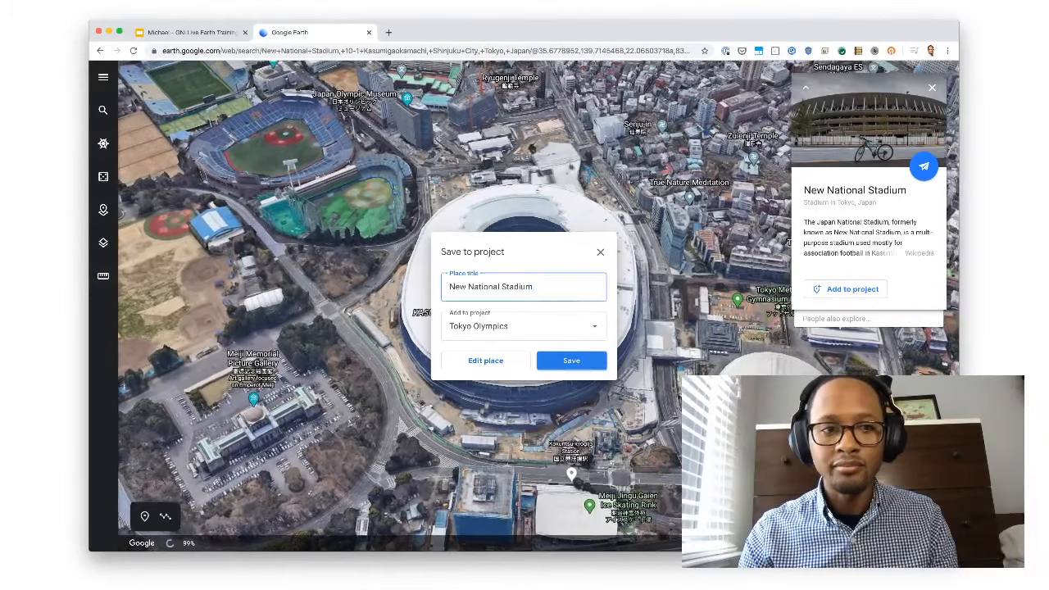
click(571, 360)
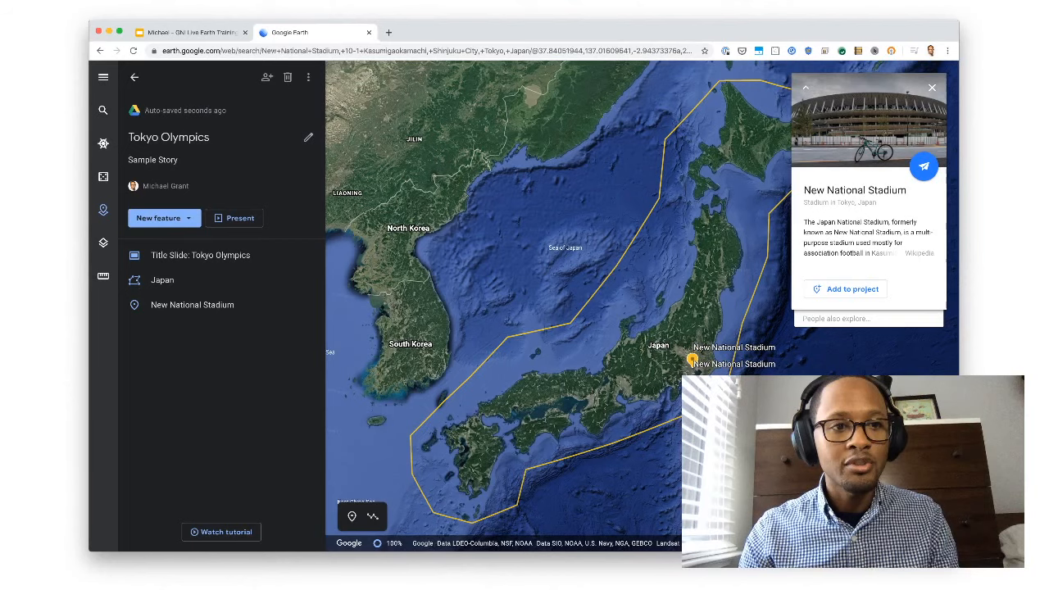
Present the Tokyo Olympics project, check its table of contents, and go through the slides to the New National Stadium
click(235, 218)
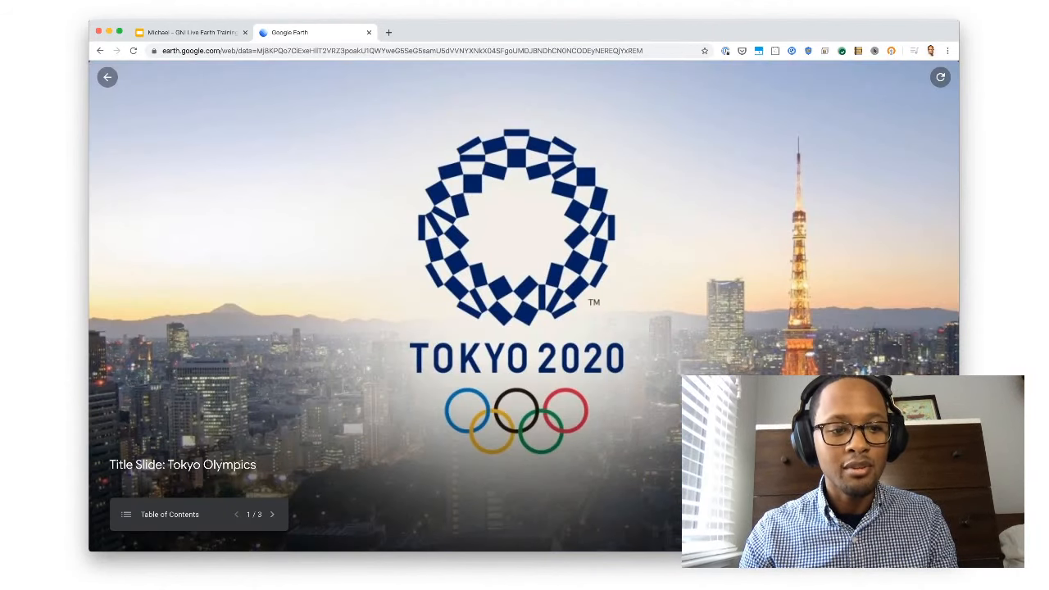
click(126, 514)
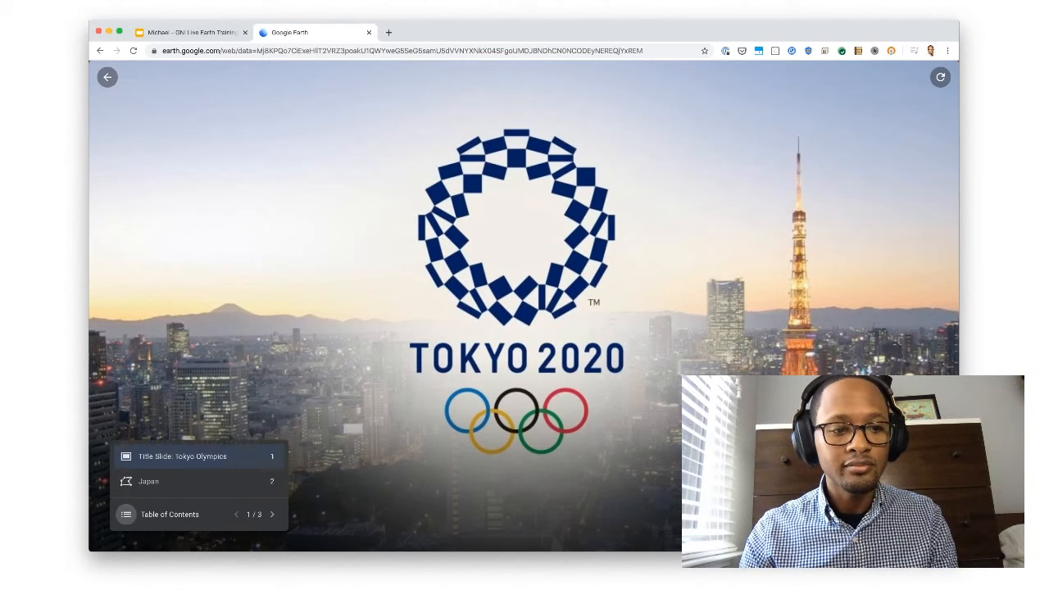
click(181, 514)
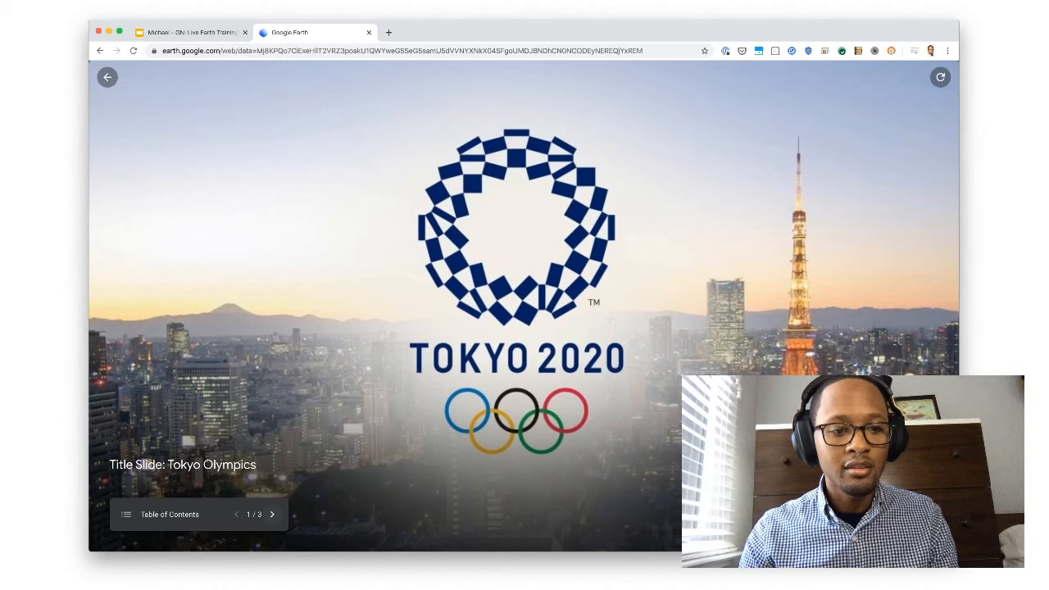
click(272, 513)
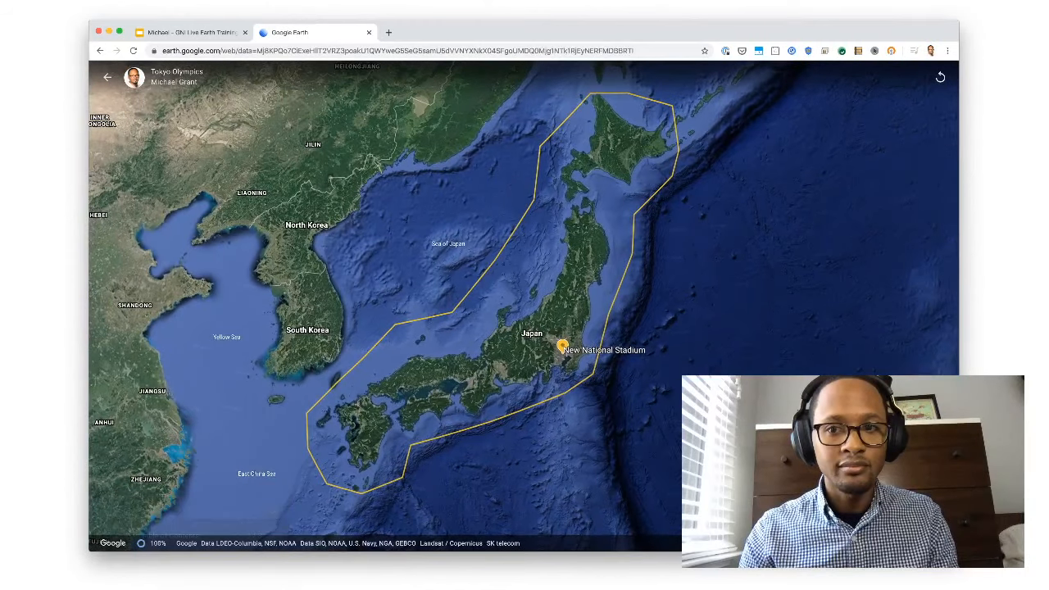
click(272, 513)
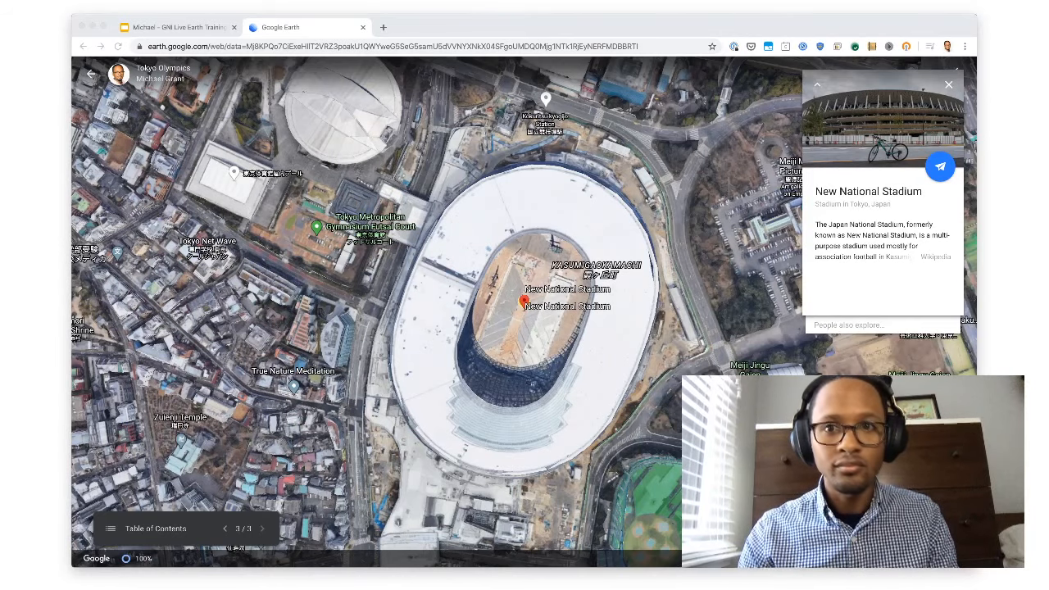
scroll(425, 127, down, 5)
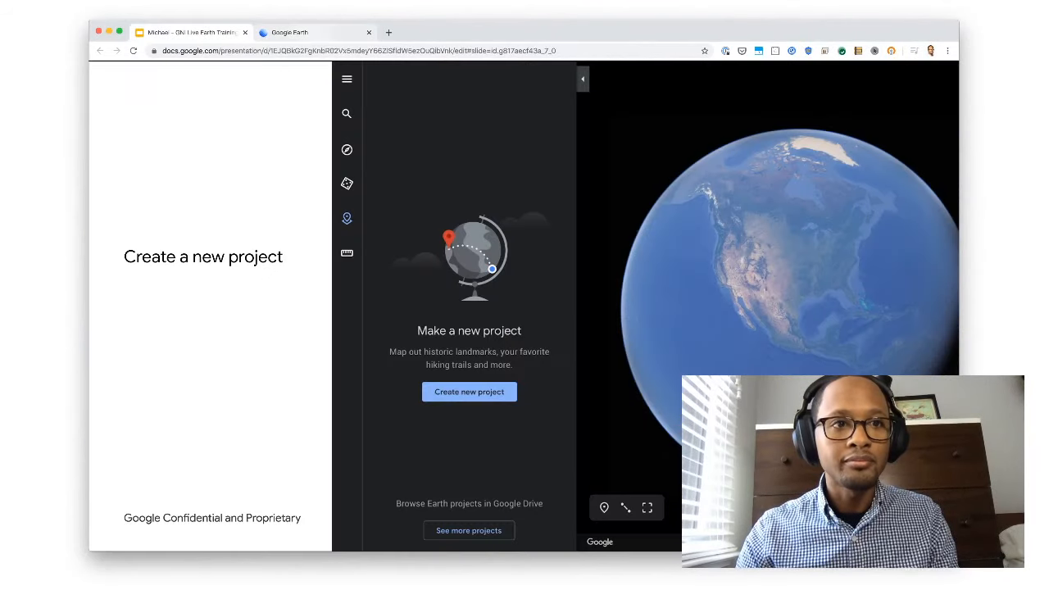
In the Google Slides training deck, advance through the Google Earth Studio overview and play the Animation Reel video
key(Right)
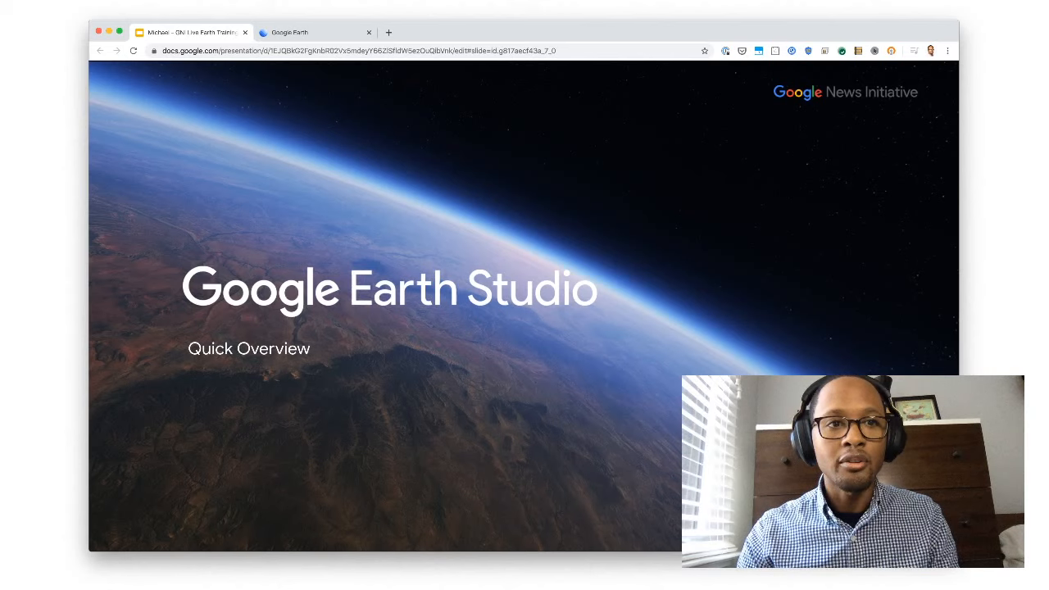
key(Right)
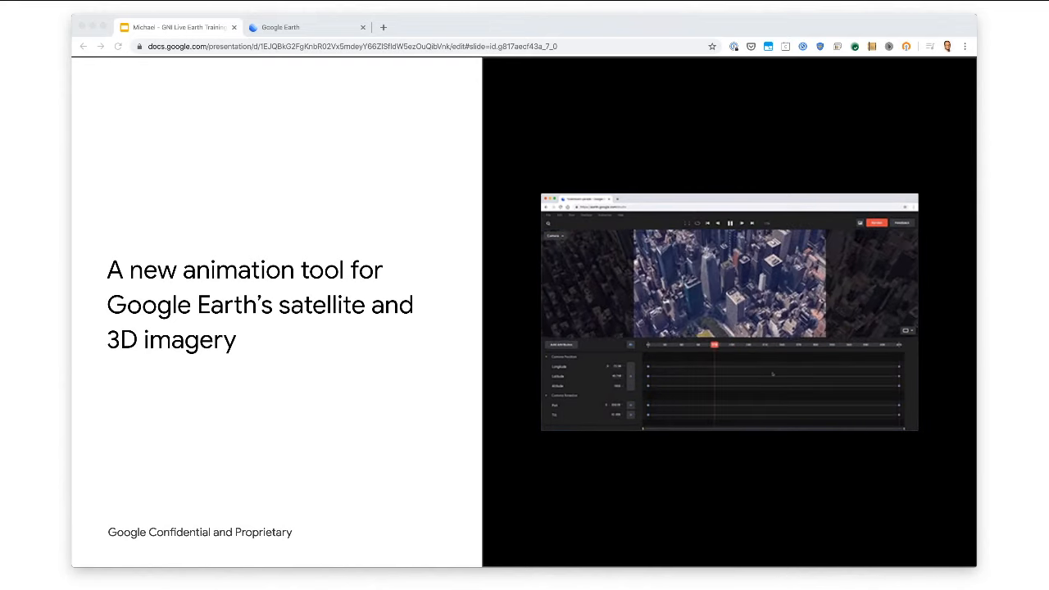
key(Right)
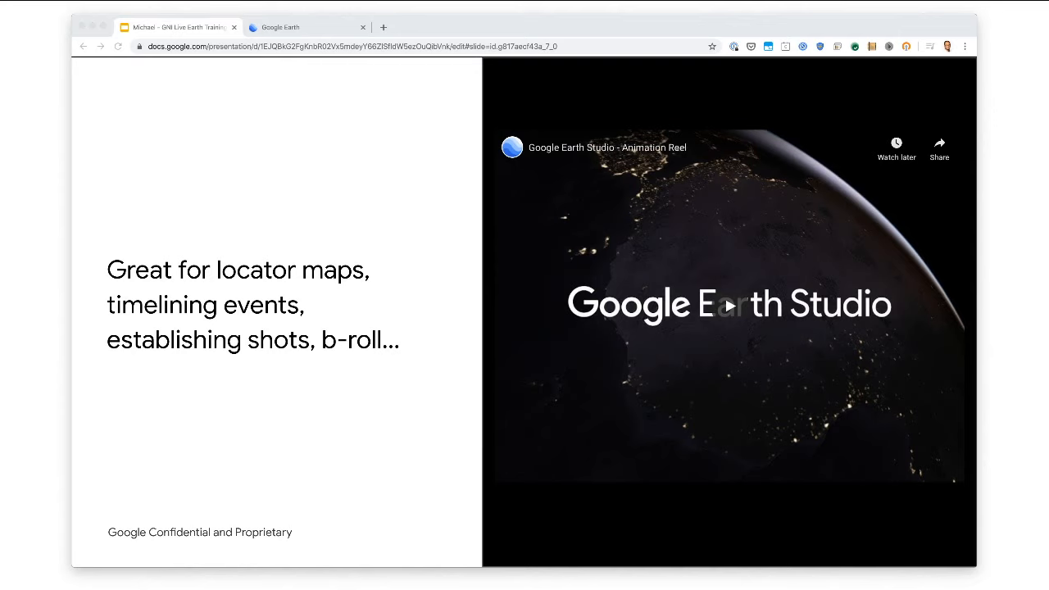
click(730, 306)
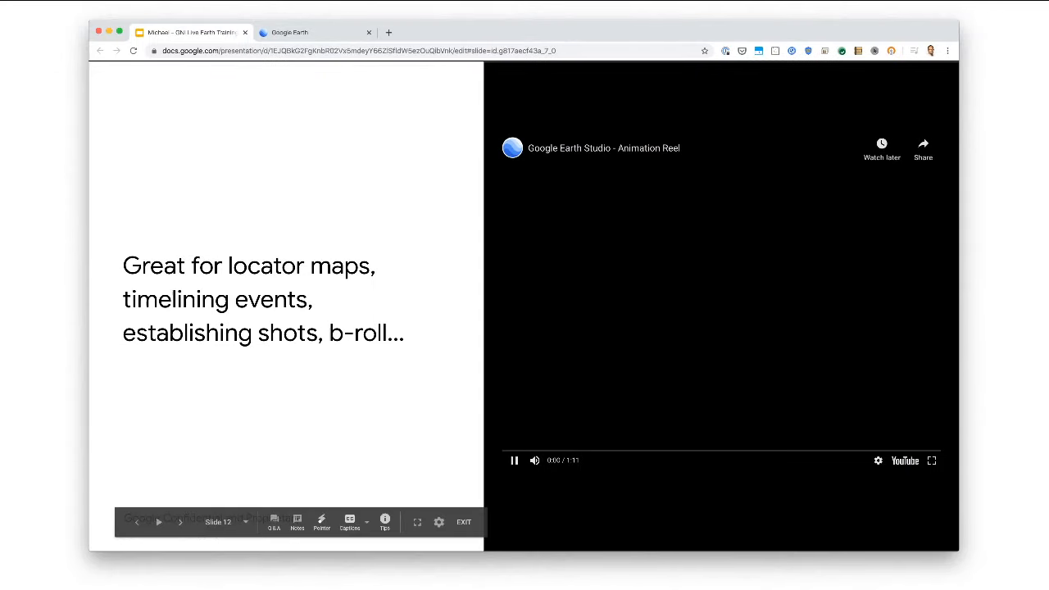
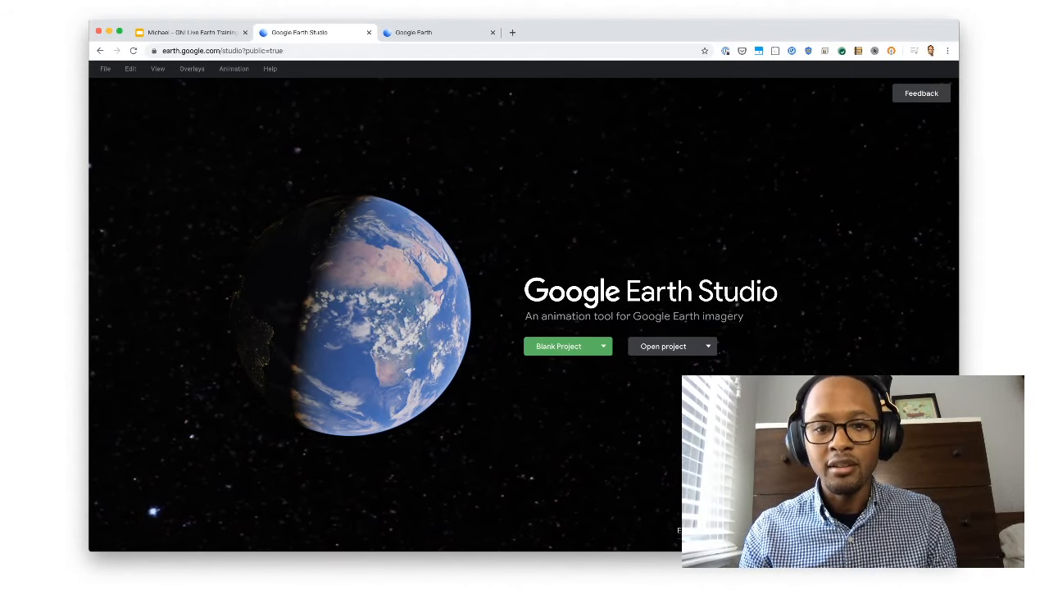
In Google Earth Studio, review the project opening options and start a Quick Start project from the Point-to-Point template
mouse_move(574, 346)
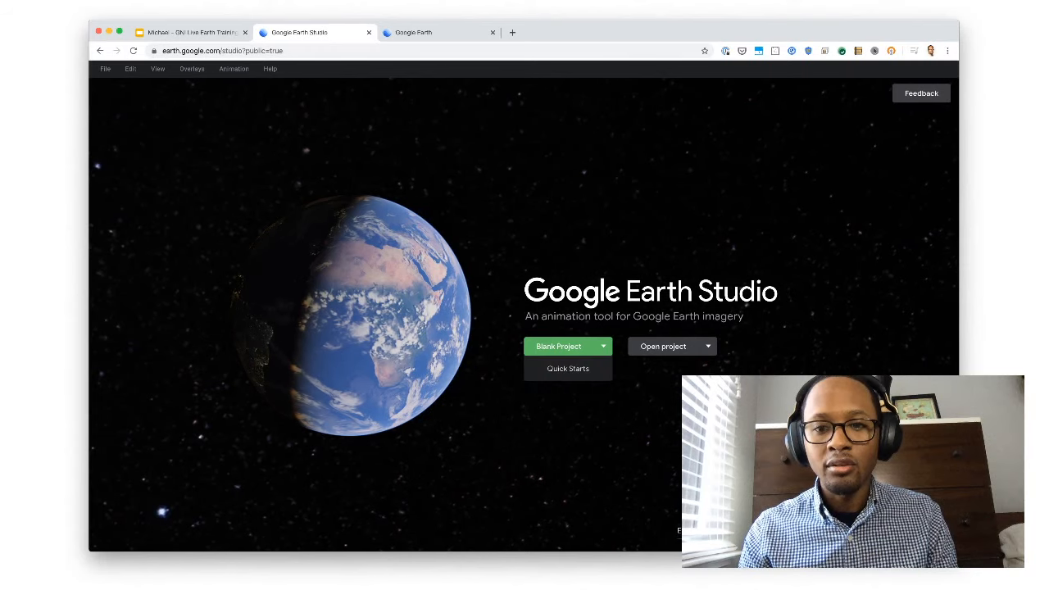
click(708, 347)
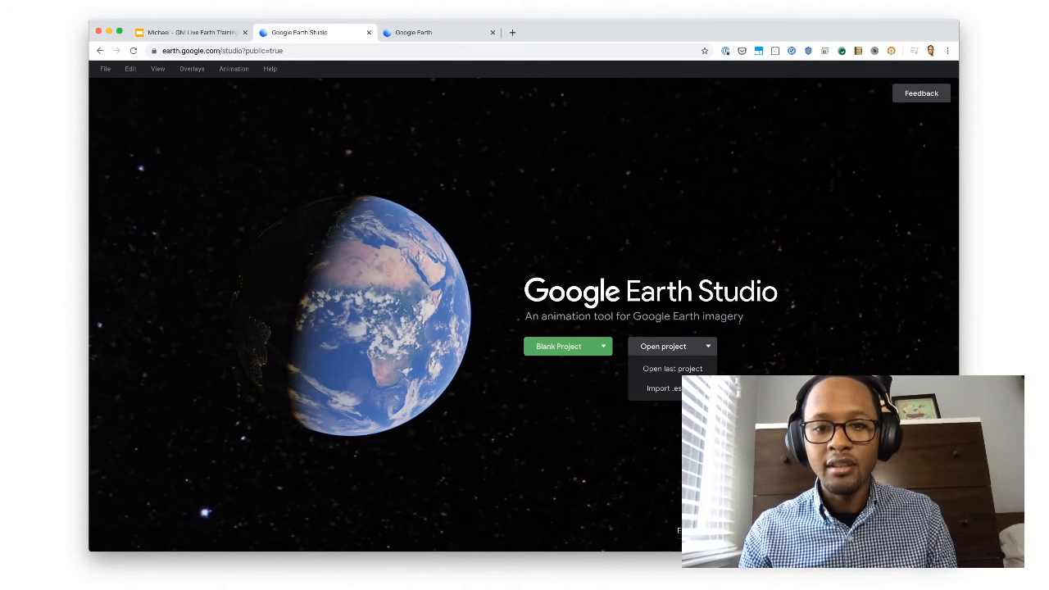
click(603, 346)
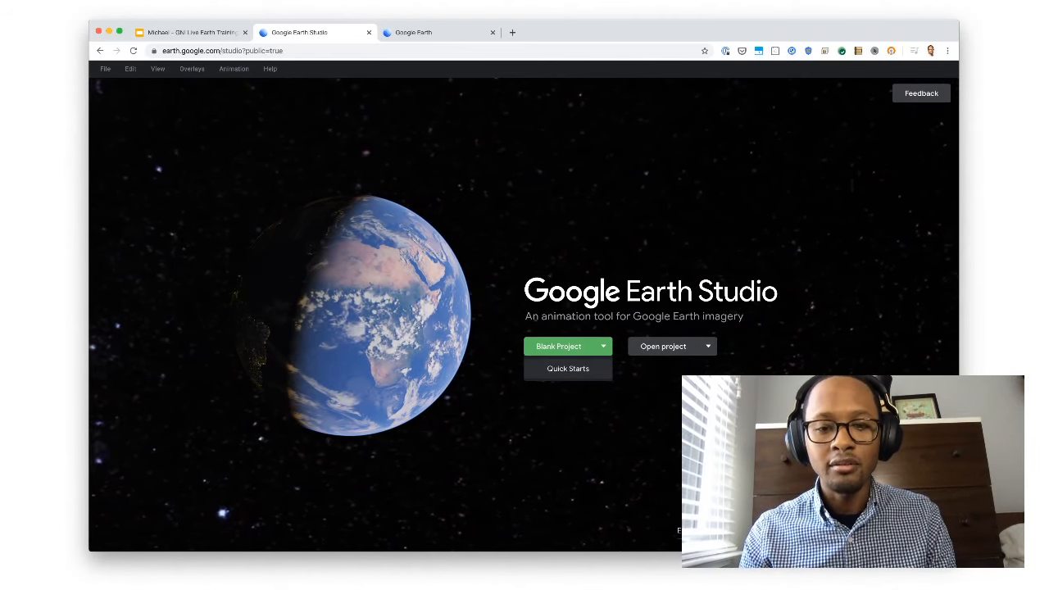
click(568, 367)
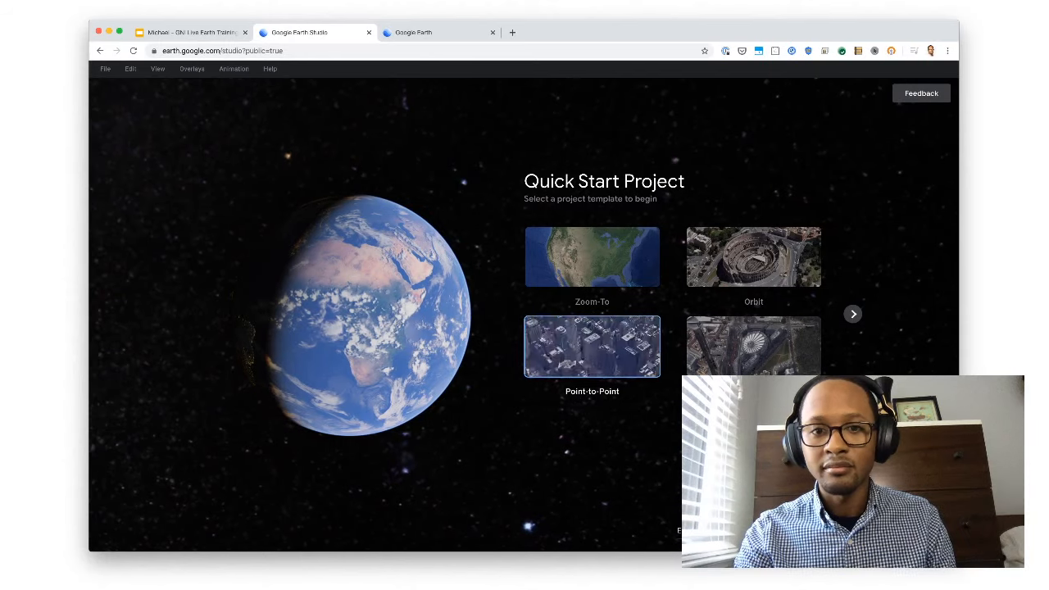
click(592, 346)
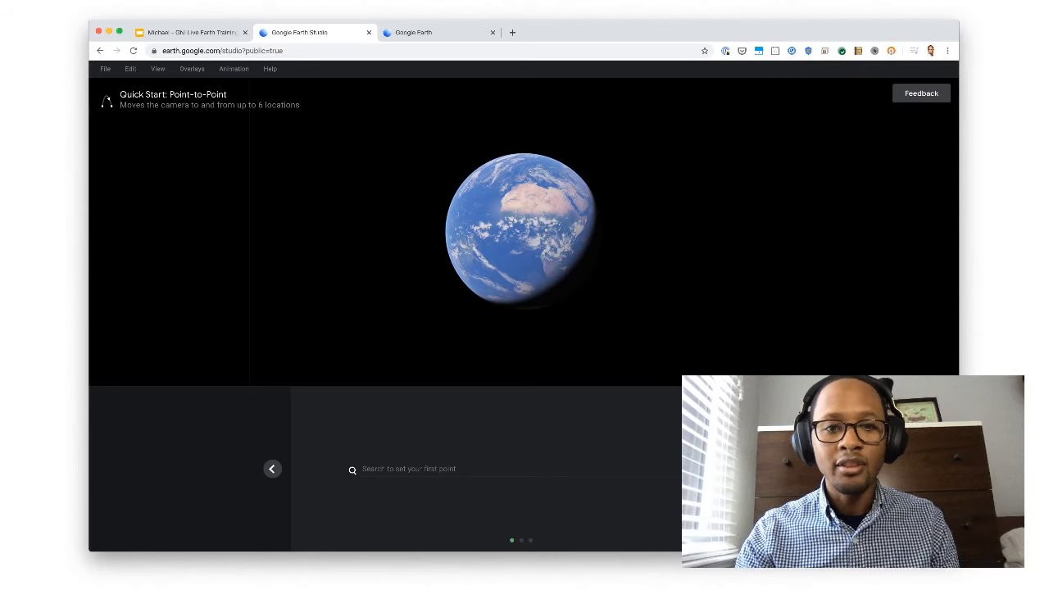
Search for "New National Stadium" in Tokyo and set it as the first point of the animation
click(409, 469)
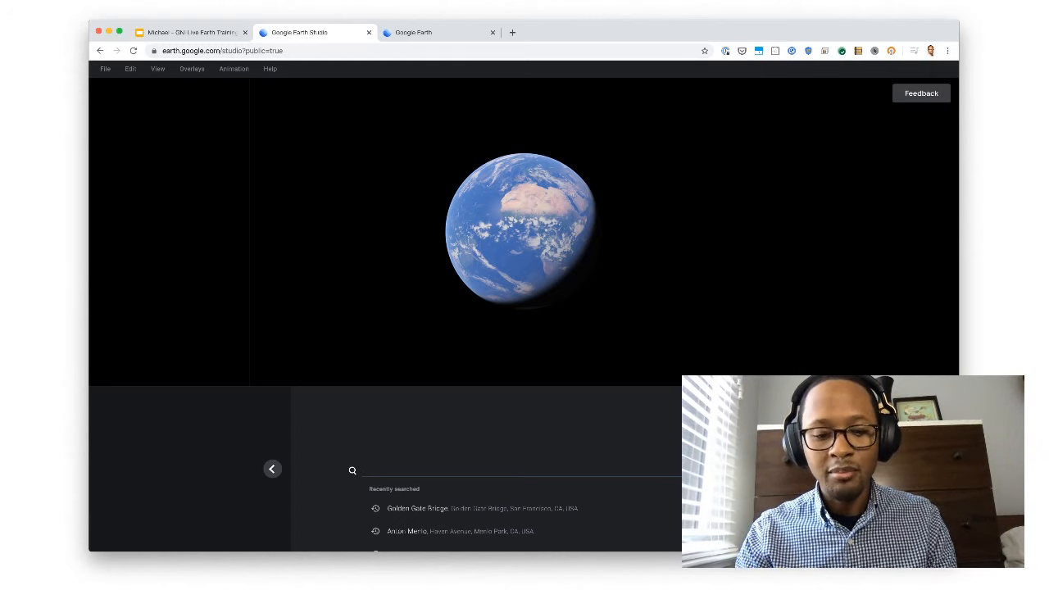
text(New)
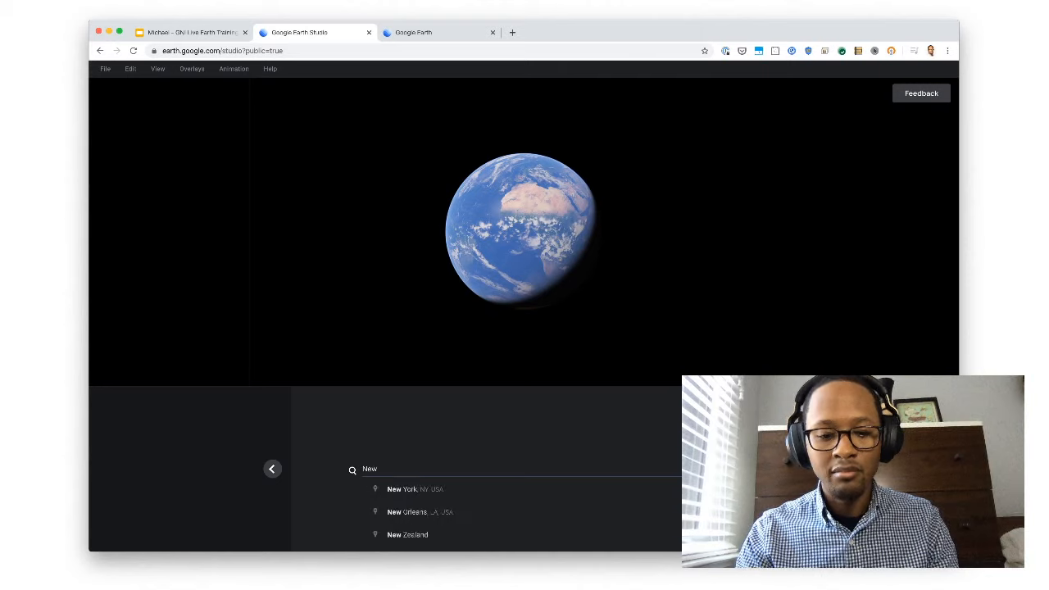
text( National Stadium)
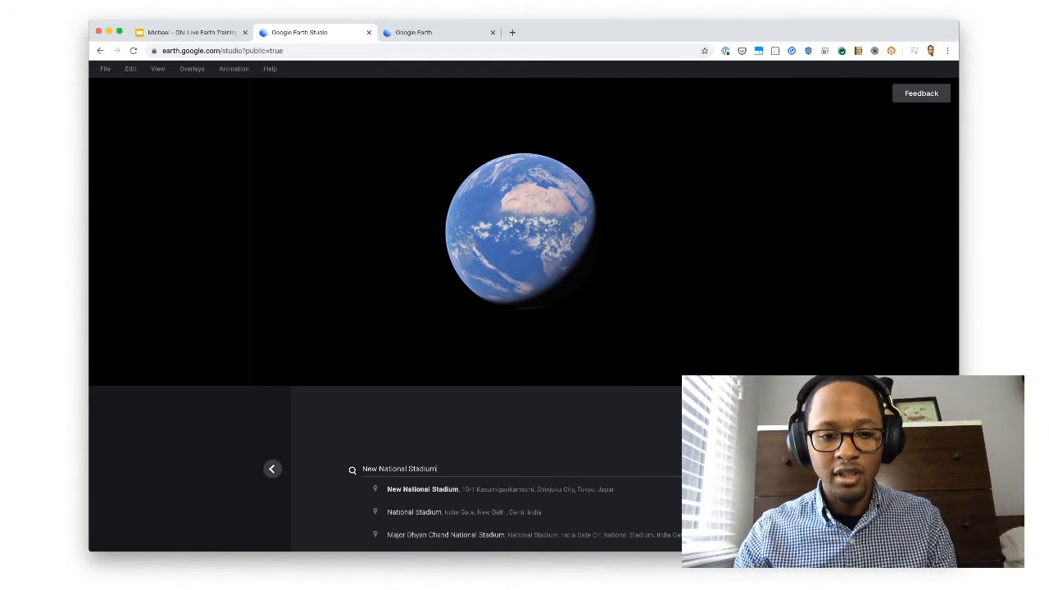
key(Down)
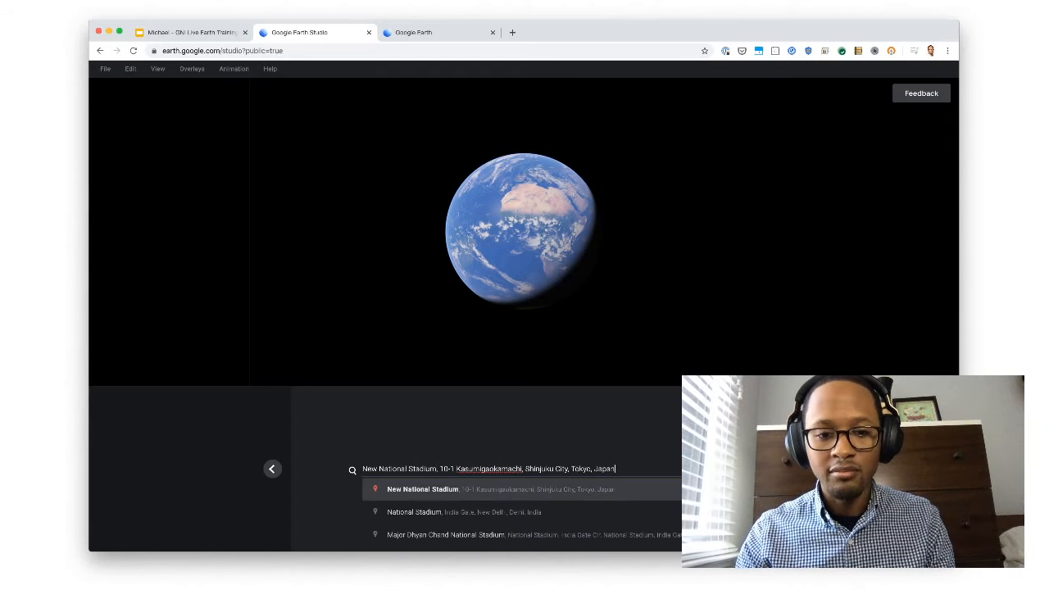
key(Return)
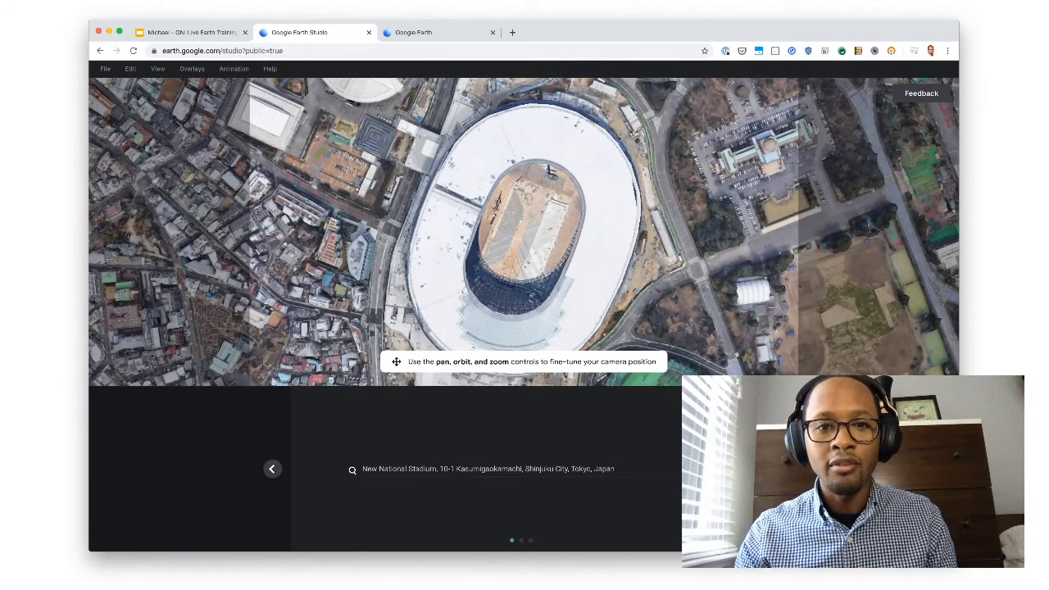
Adjust the first point's camera to a tilted aerial view showing the New National Stadium and the neighbouring baseball stadium
scroll(537, 254, down, 2)
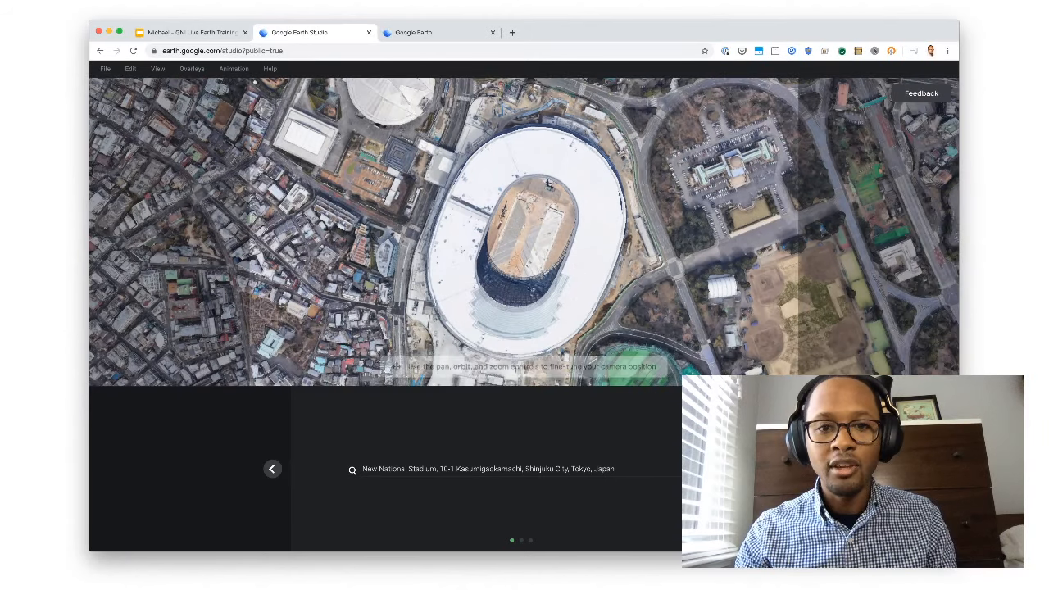
scroll(537, 254, down, 3)
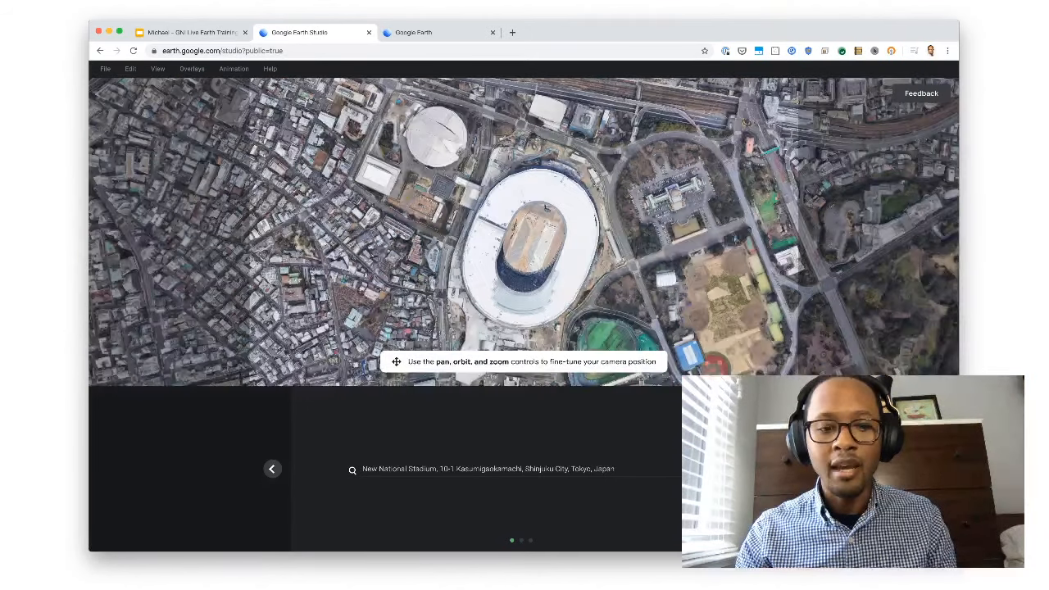
scroll(524, 232, up, 4)
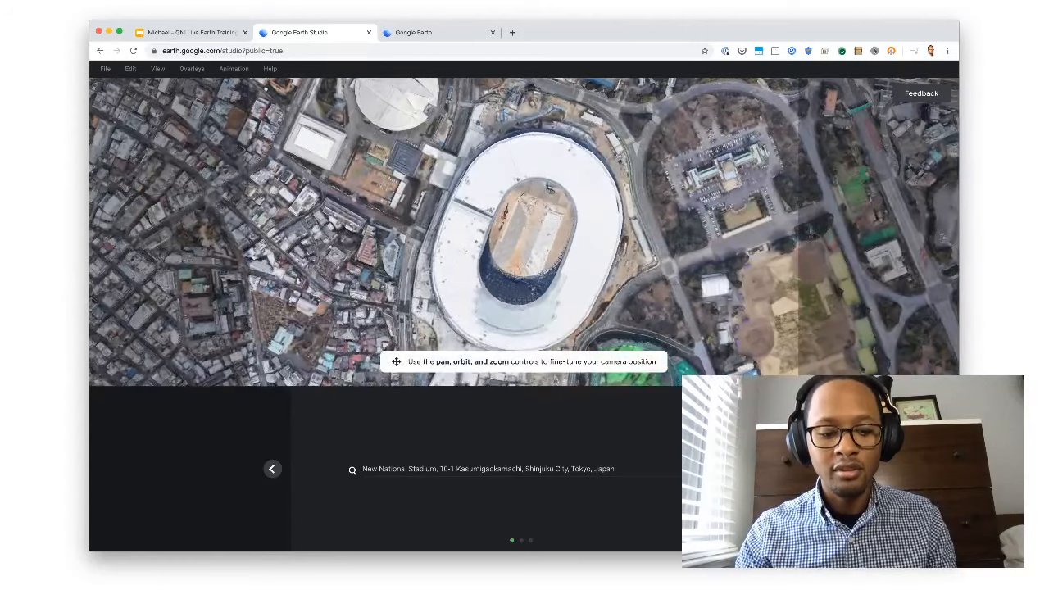
scroll(524, 232, down, 3)
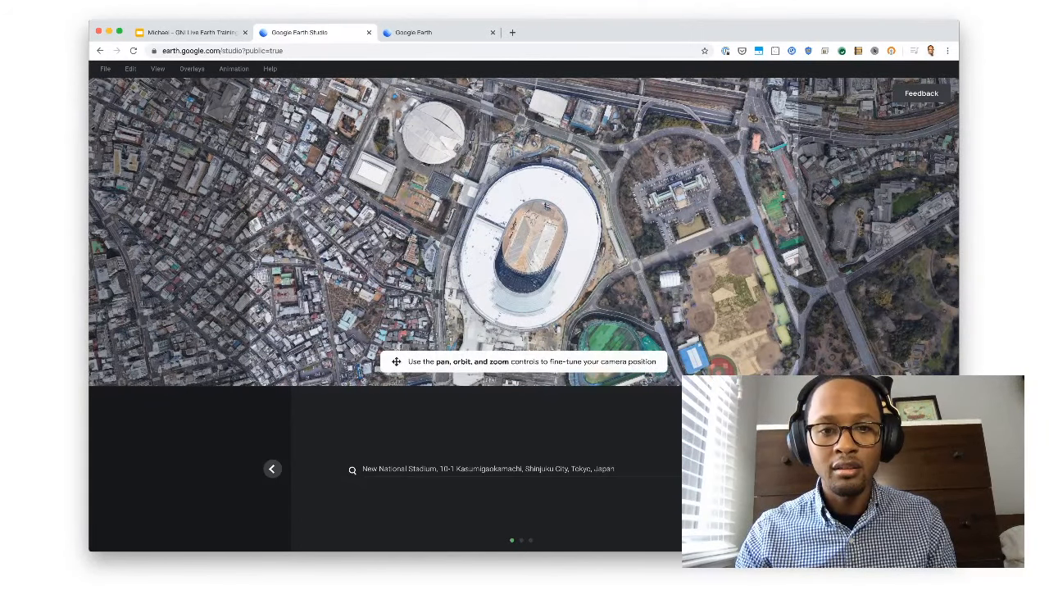
mouse_move(546, 205)
middle_down()
mouse_move(540, 328)
mouse_move(539, 307)
middle_up()
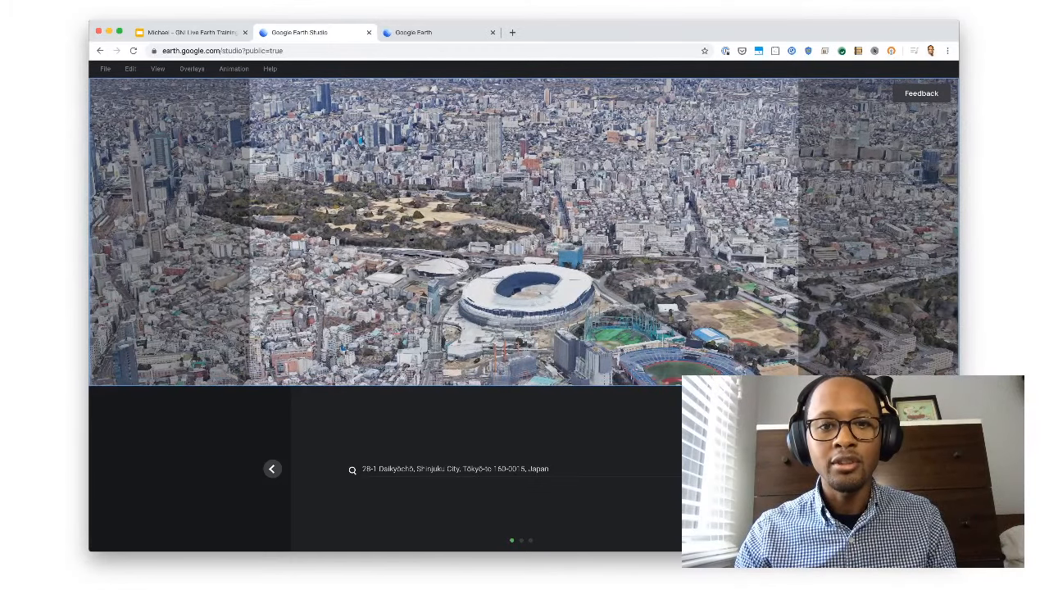
scroll(525, 275, up, 5)
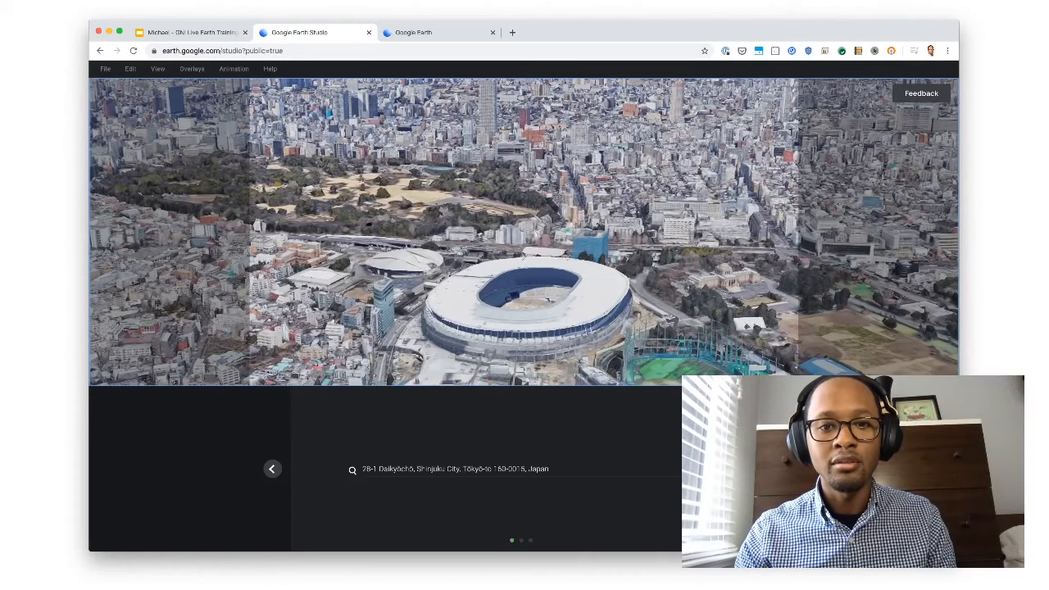
drag(527, 307, 513, 245)
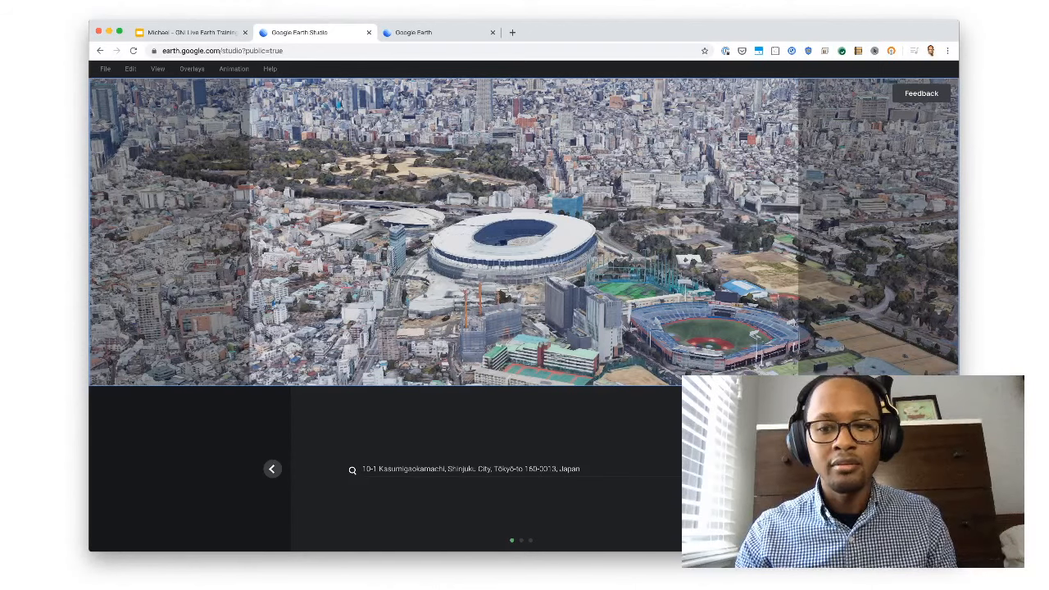
Set the Tokyo Aquatics Centre as the second point and pull the camera back to show the surrounding waterfront
click(463, 471)
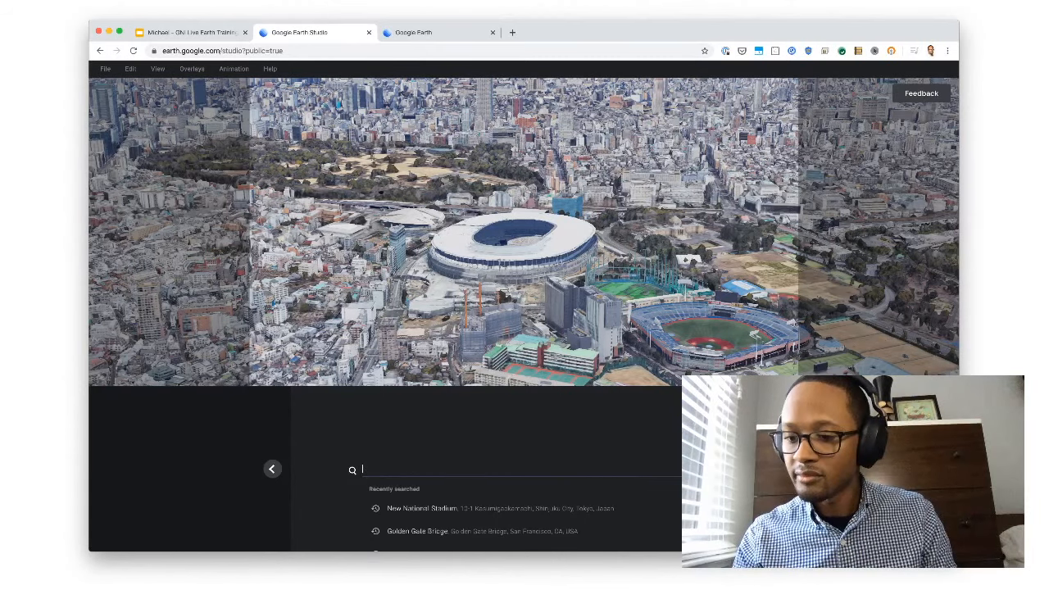
text(T)
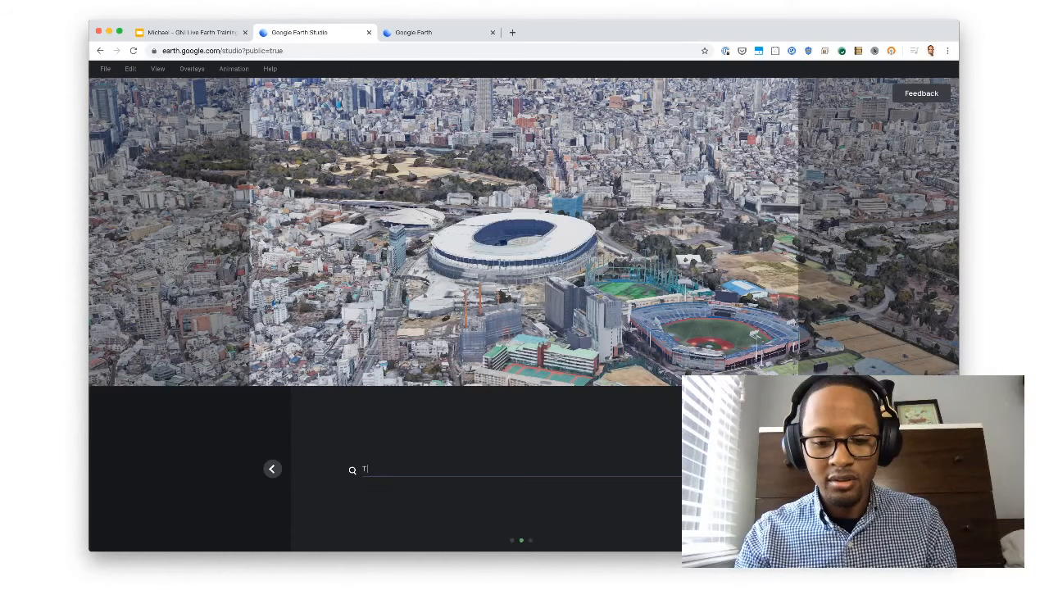
text(okyo aquatic)
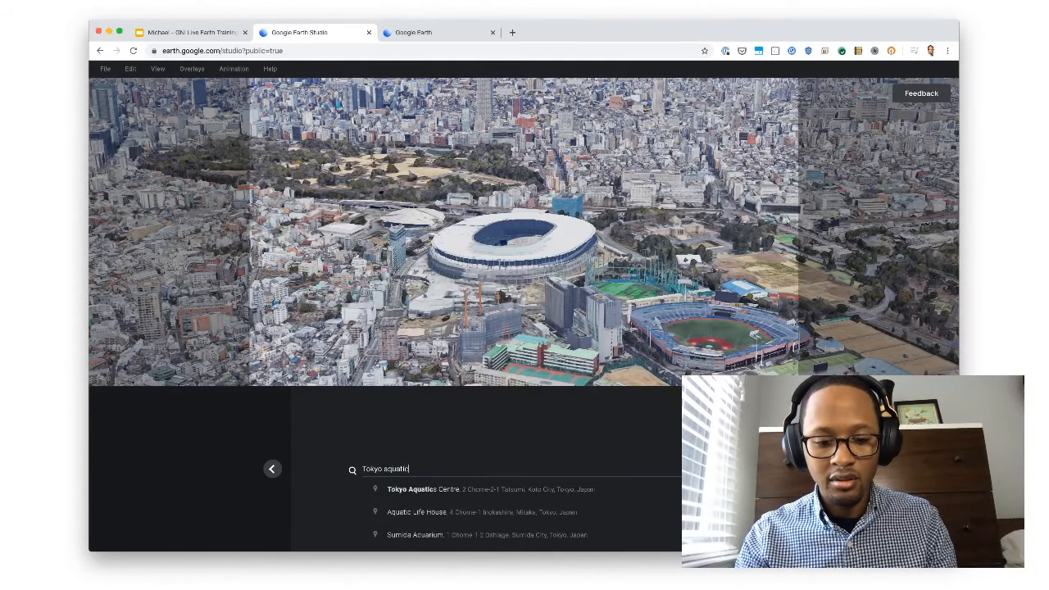
text(s)
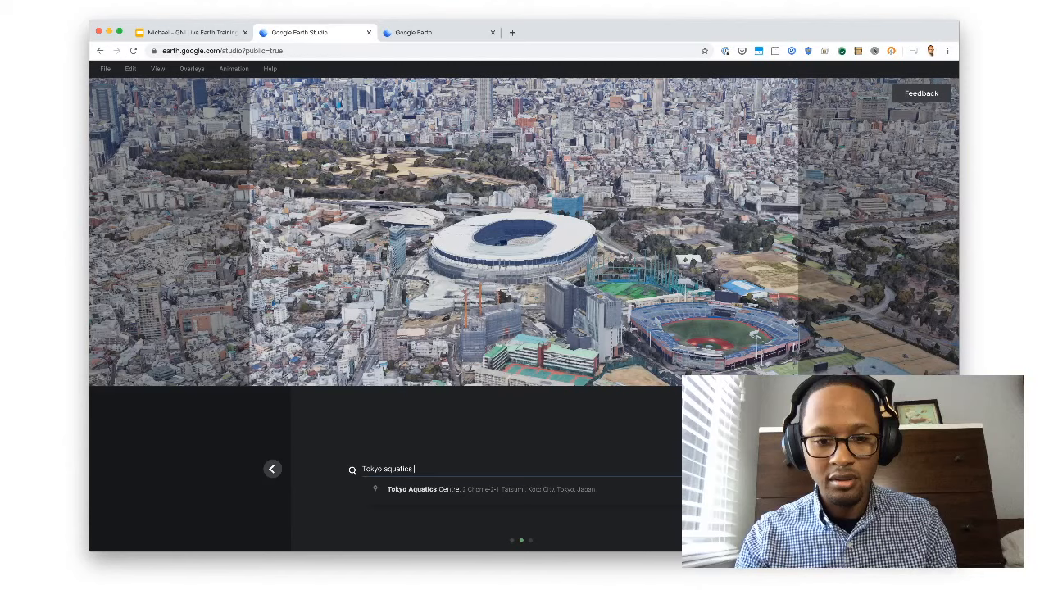
key(Down)
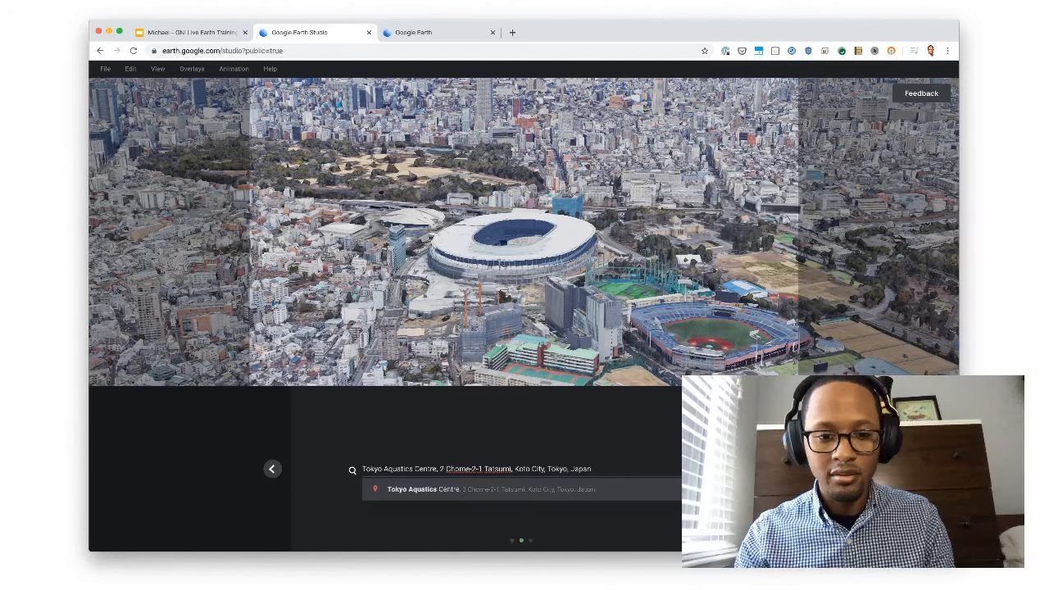
key(Return)
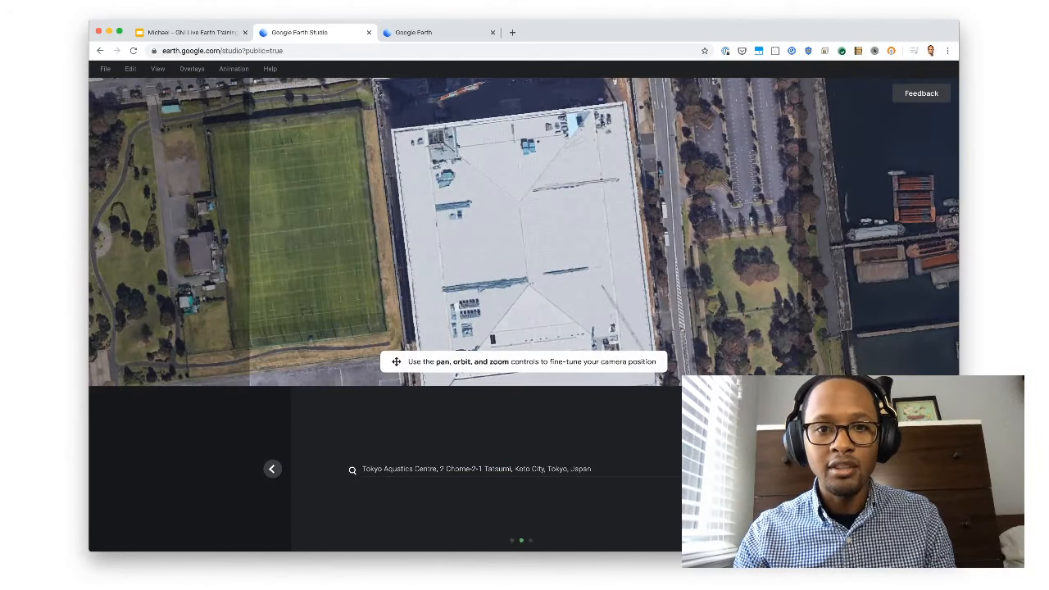
scroll(553, 260, down, 10)
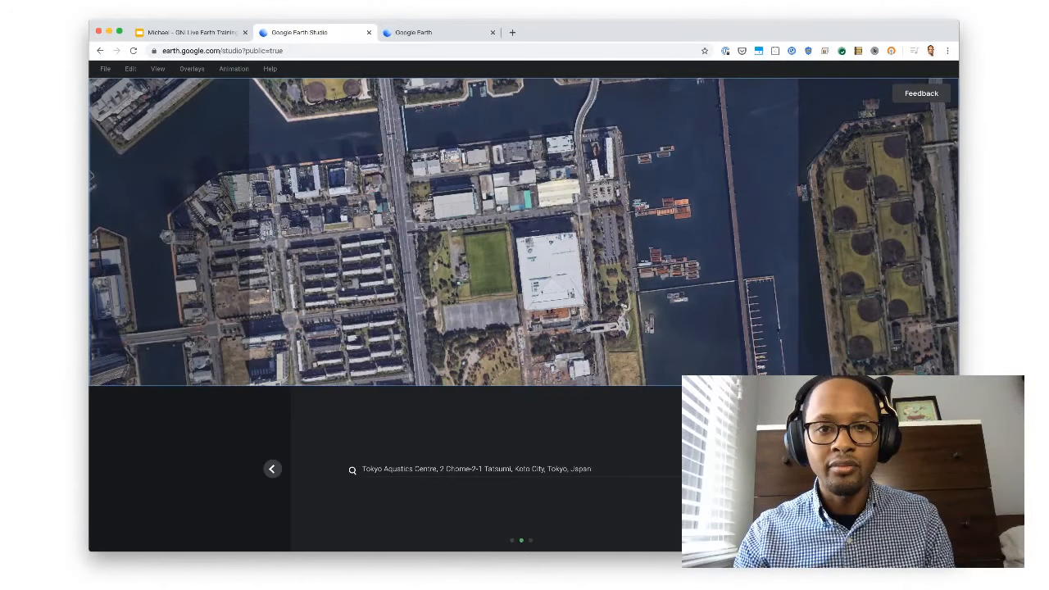
Reframe the second point's camera as a close, tilted aerial view of the Tokyo Aquatics Centre and the adjoining park
drag(553, 261, 522, 188)
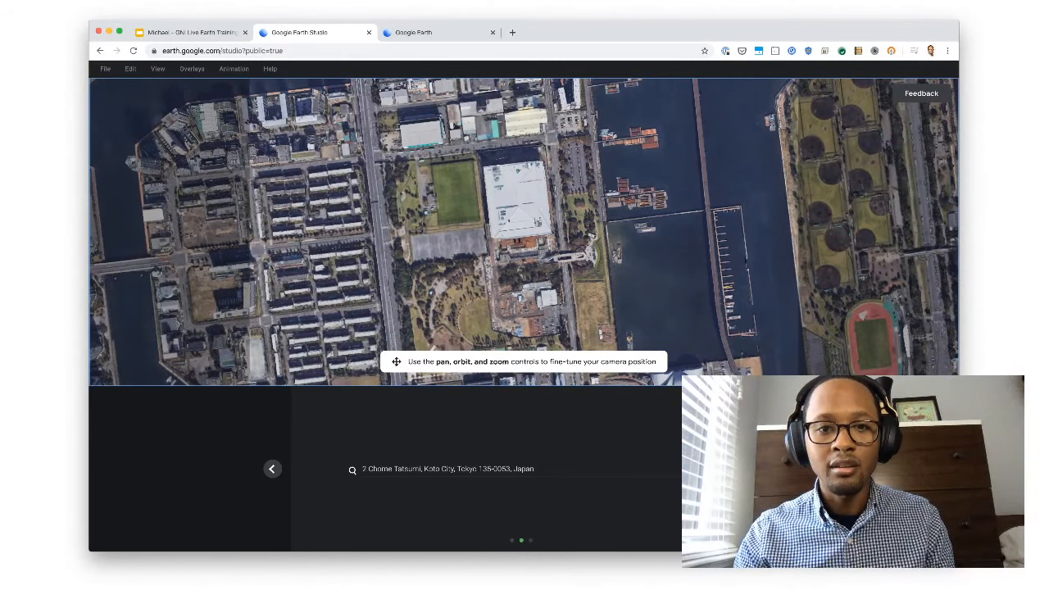
mouse_move(523, 291)
middle_down()
mouse_move(522, 187)
mouse_move(519, 271)
mouse_move(516, 258)
mouse_move(491, 288)
mouse_move(459, 287)
middle_up()
scroll(483, 296, down, 3)
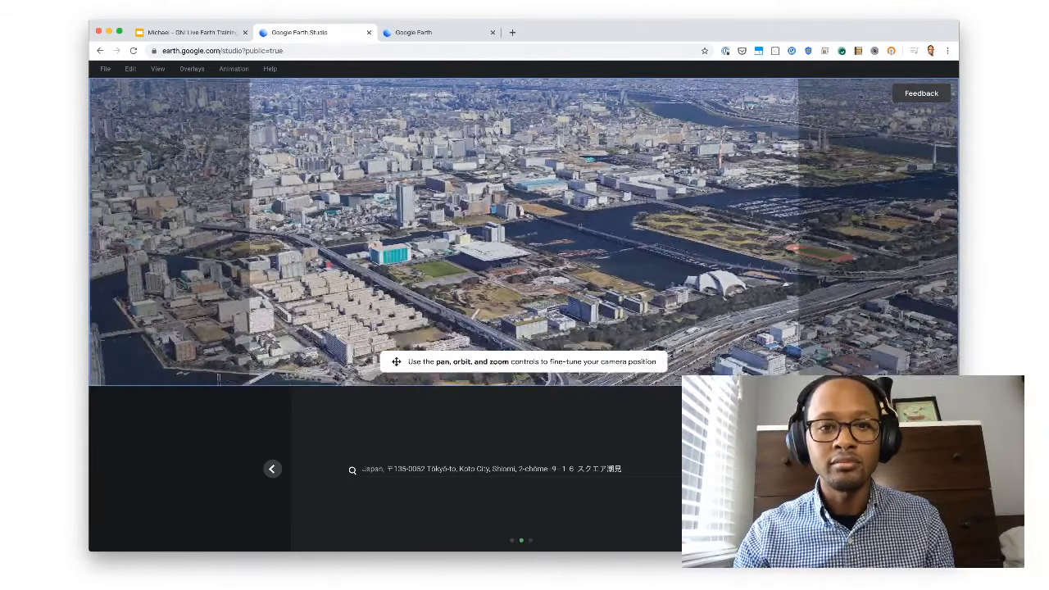
scroll(484, 297, up, 7)
scroll(484, 297, up, 3)
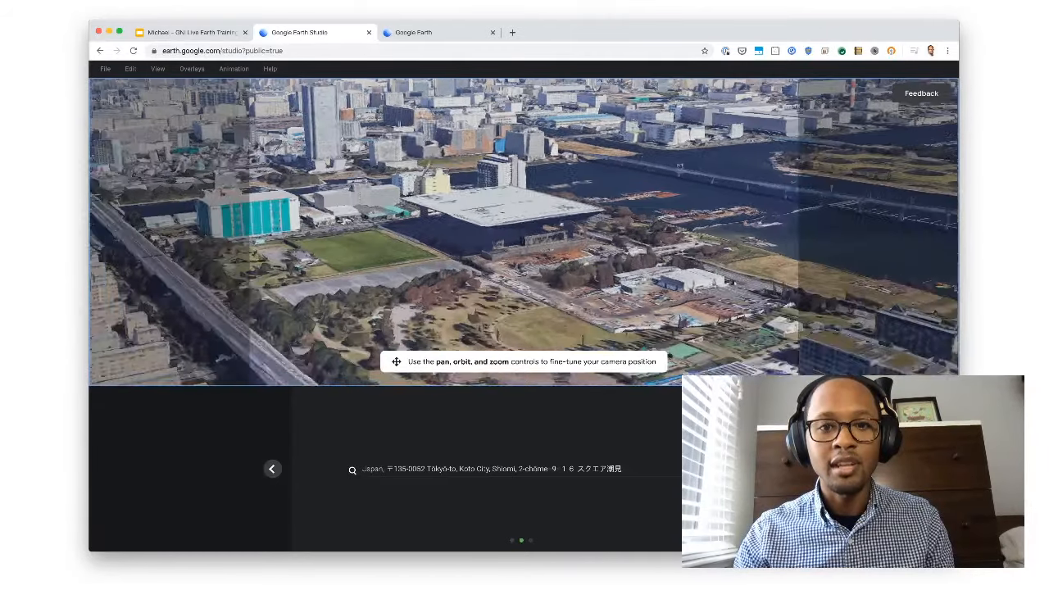
scroll(483, 297, up, 4)
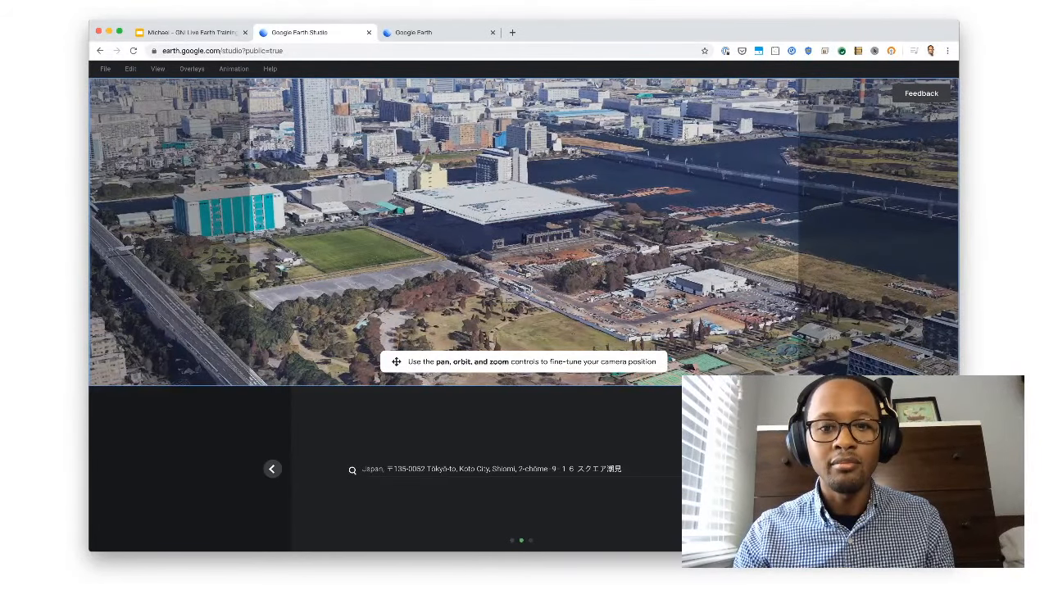
scroll(484, 297, up, 3)
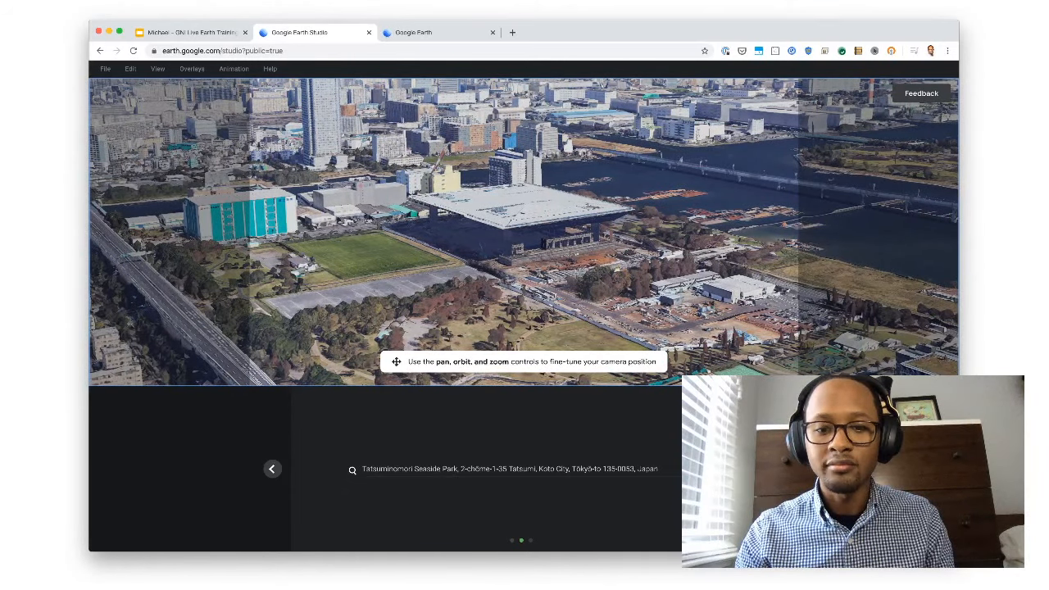
Complete the two-point route, preview its flight path and create the project in the animation editor
click(776, 469)
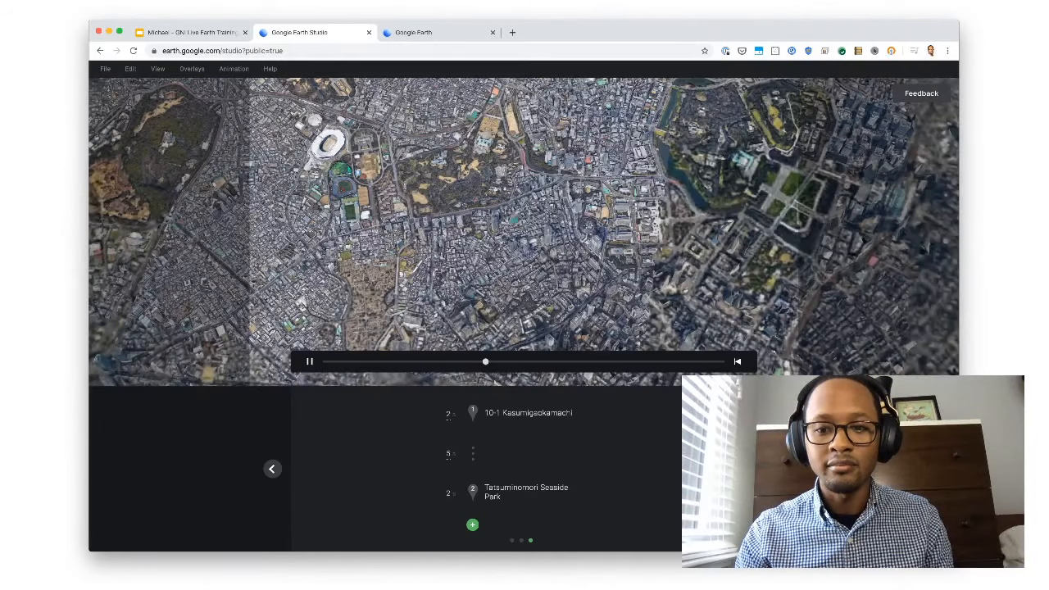
click(775, 469)
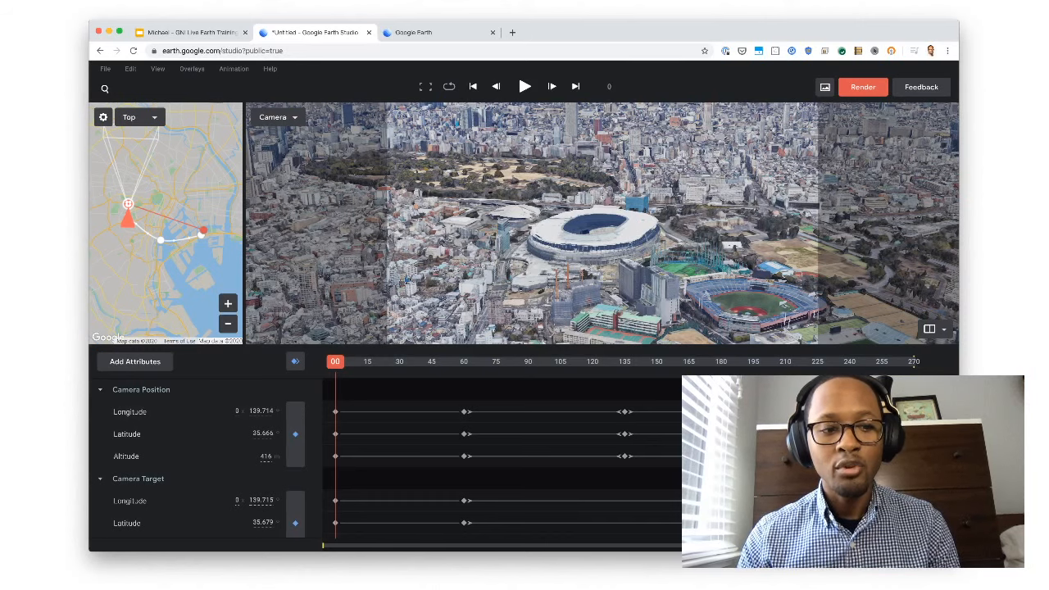
Examine the Camera Position, Camera Target and Camera Rotation attributes and the Camera Position keyframes at frames 60 and 135
scroll(205, 483, down, 1)
scroll(205, 459, down, 2)
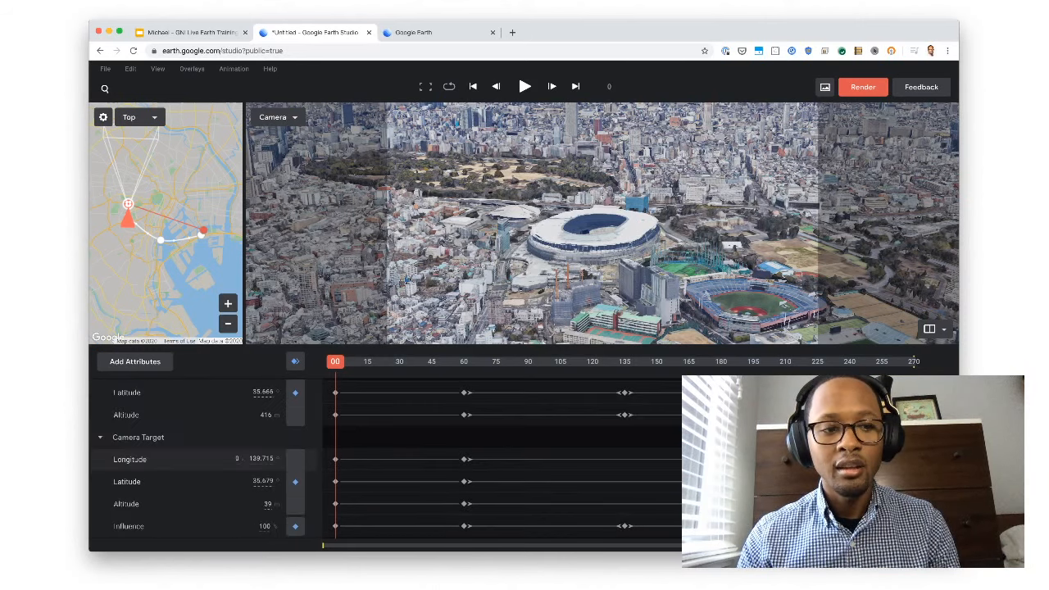
scroll(205, 459, up, 2)
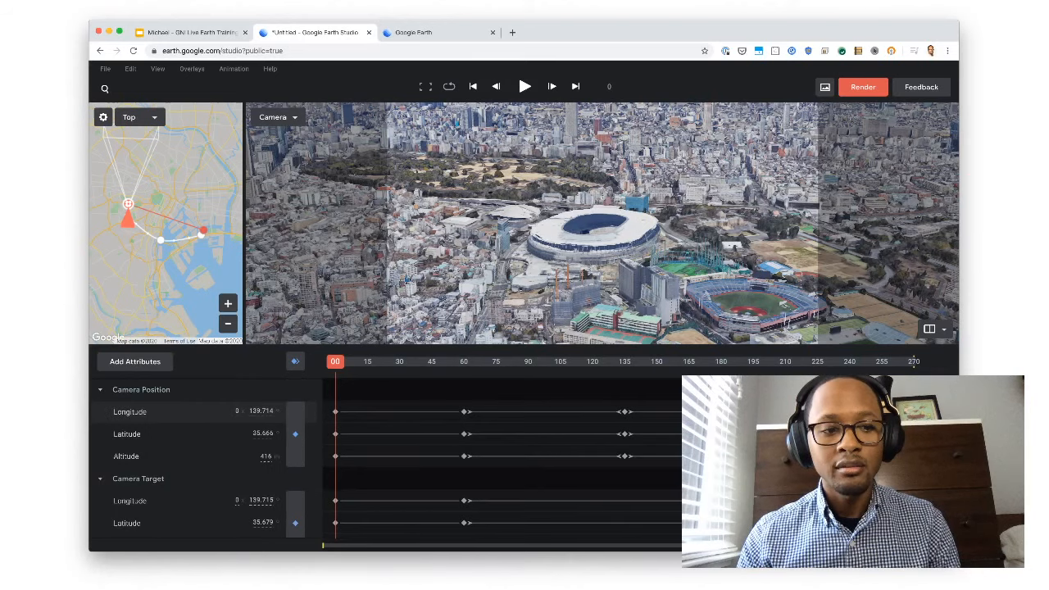
scroll(205, 450, down, 4)
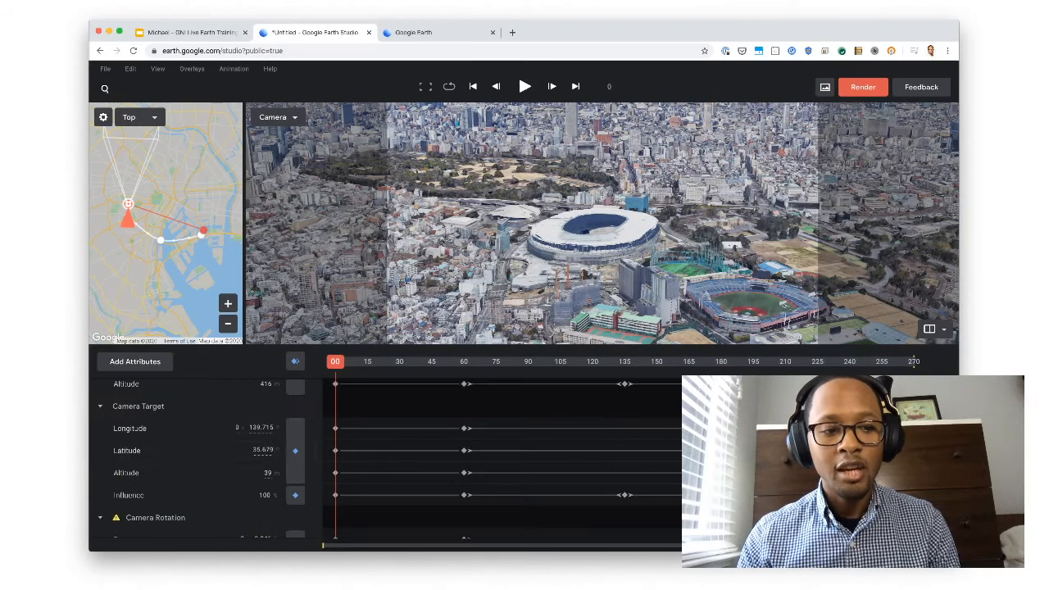
scroll(205, 458, down, 2)
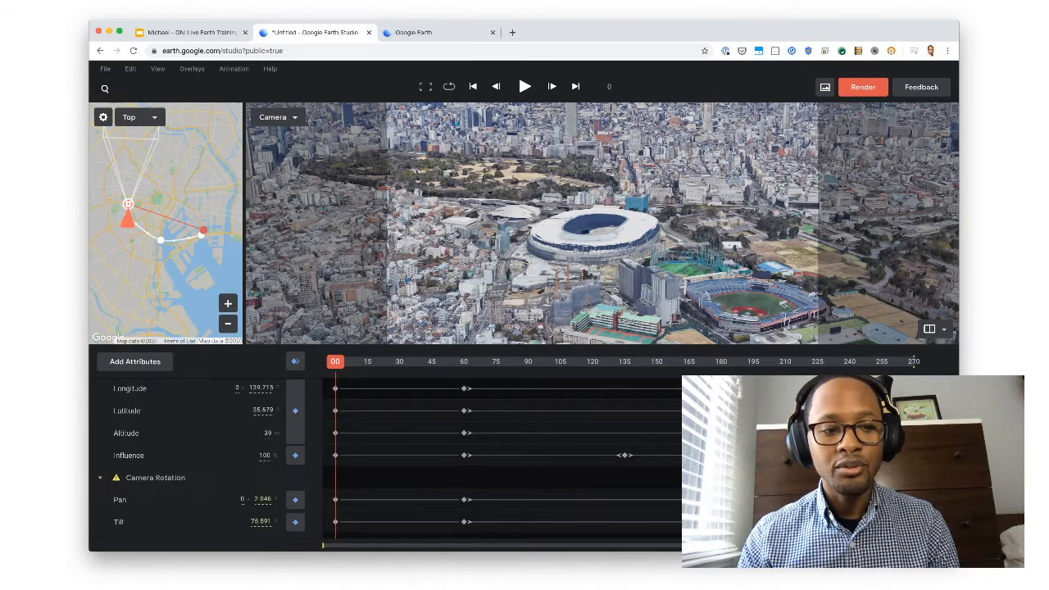
scroll(205, 459, up, 6)
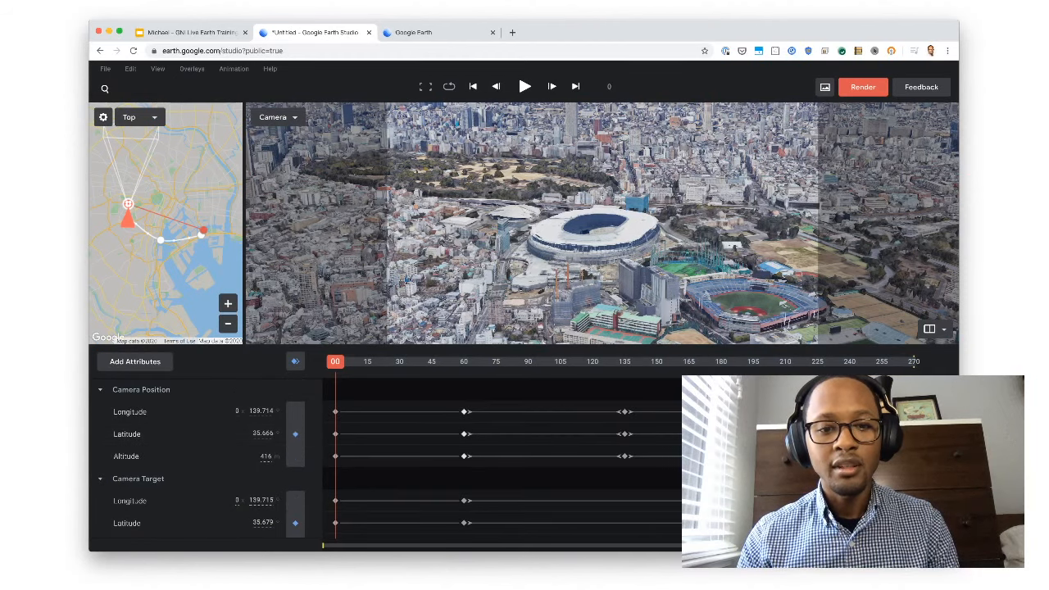
click(464, 434)
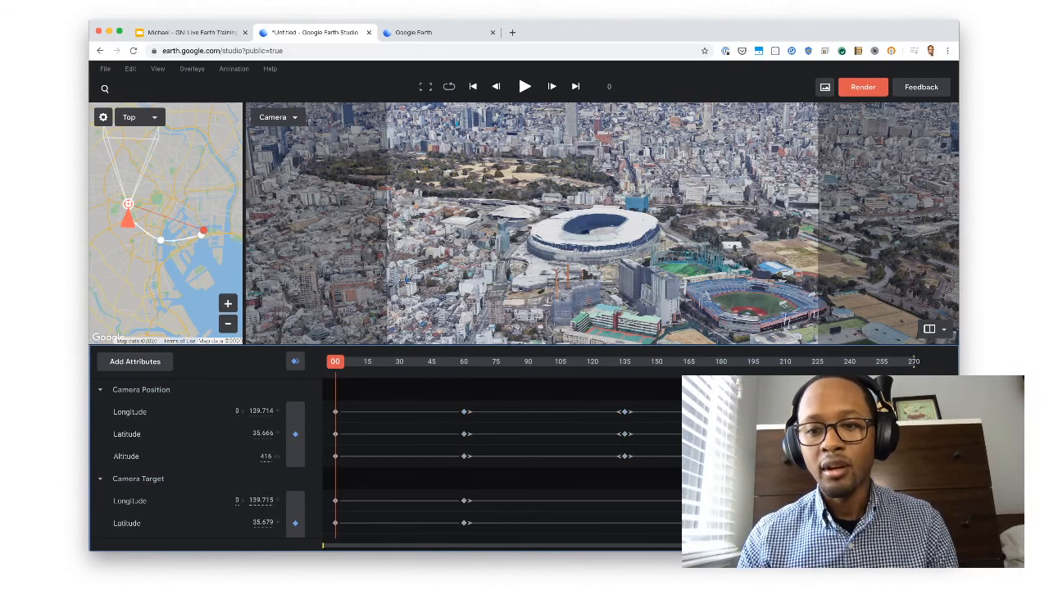
scroll(398, 459, down, 2)
scroll(491, 459, up, 1)
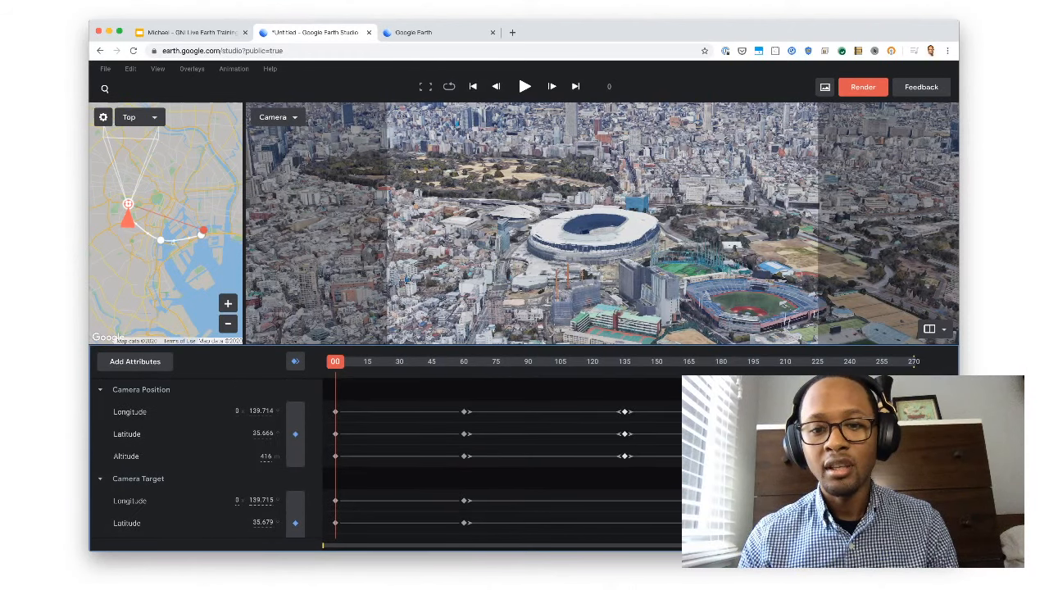
click(625, 434)
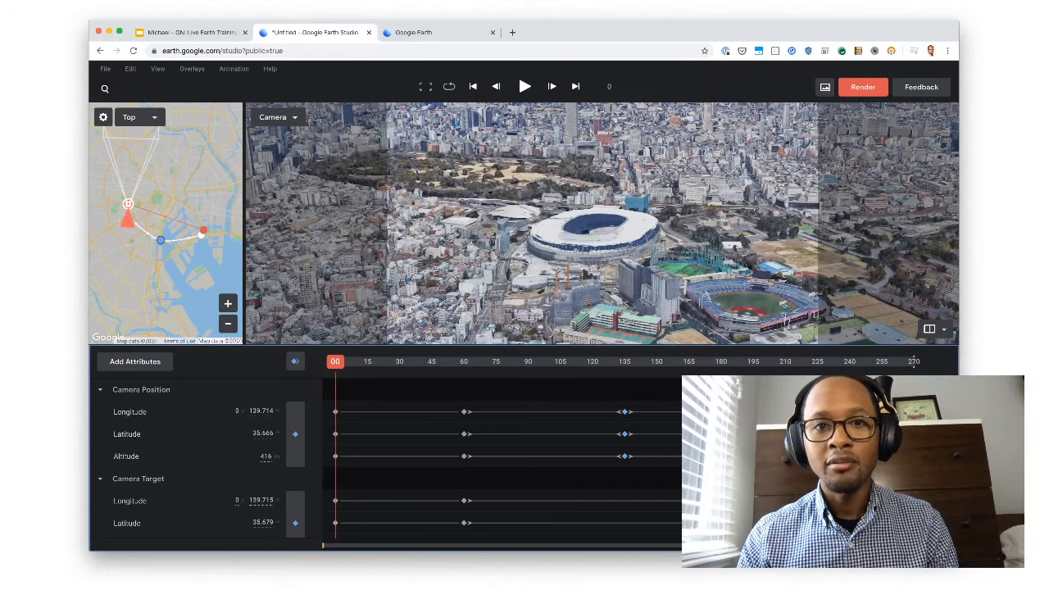
Add keyframes for all camera attributes at frame 18 and play back the opening of the animation
click(524, 86)
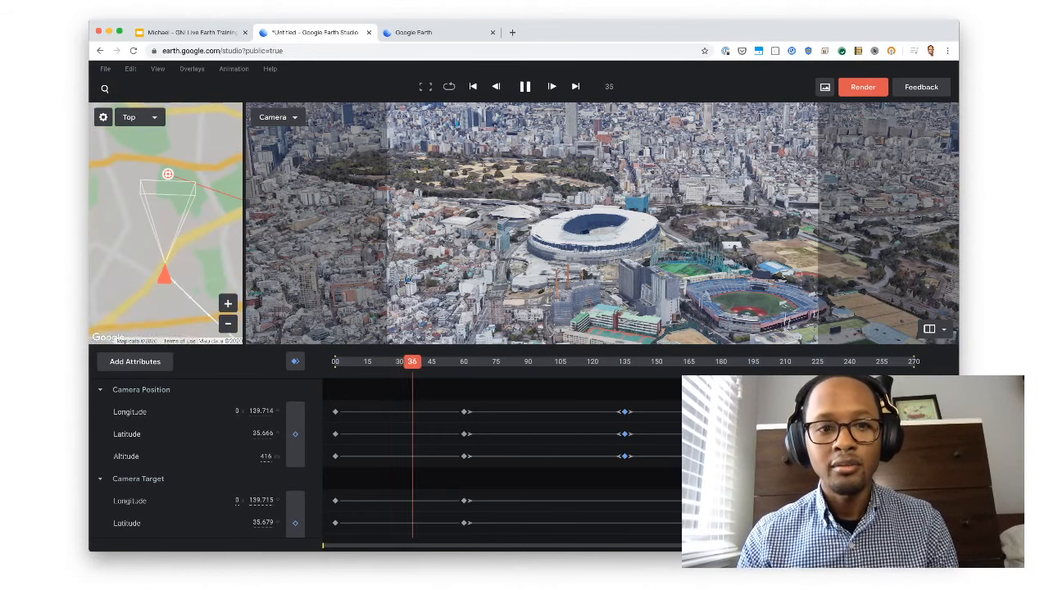
click(524, 86)
drag(434, 361, 335, 361)
click(295, 361)
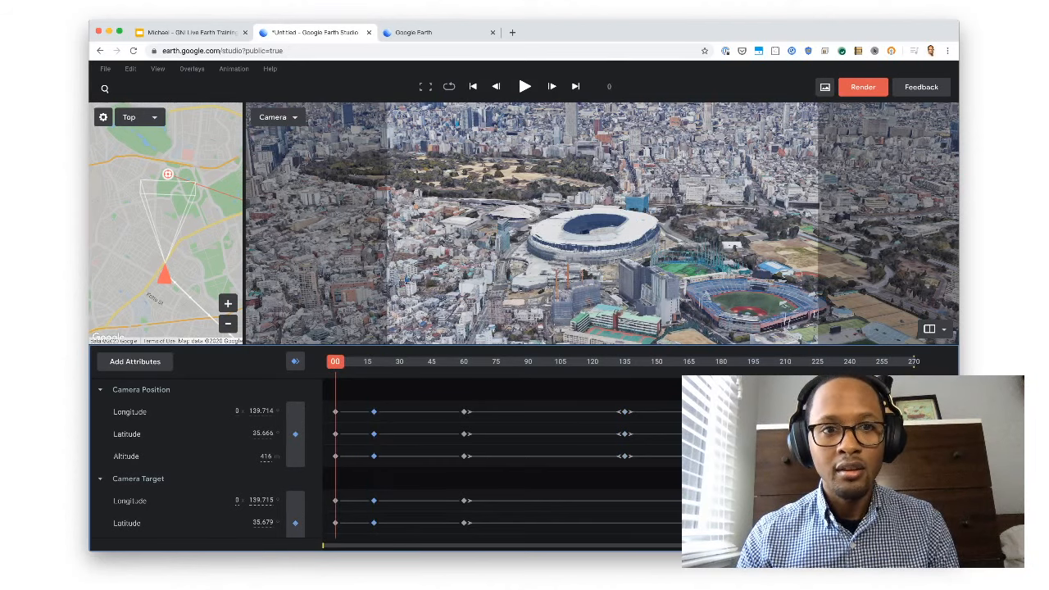
key(space)
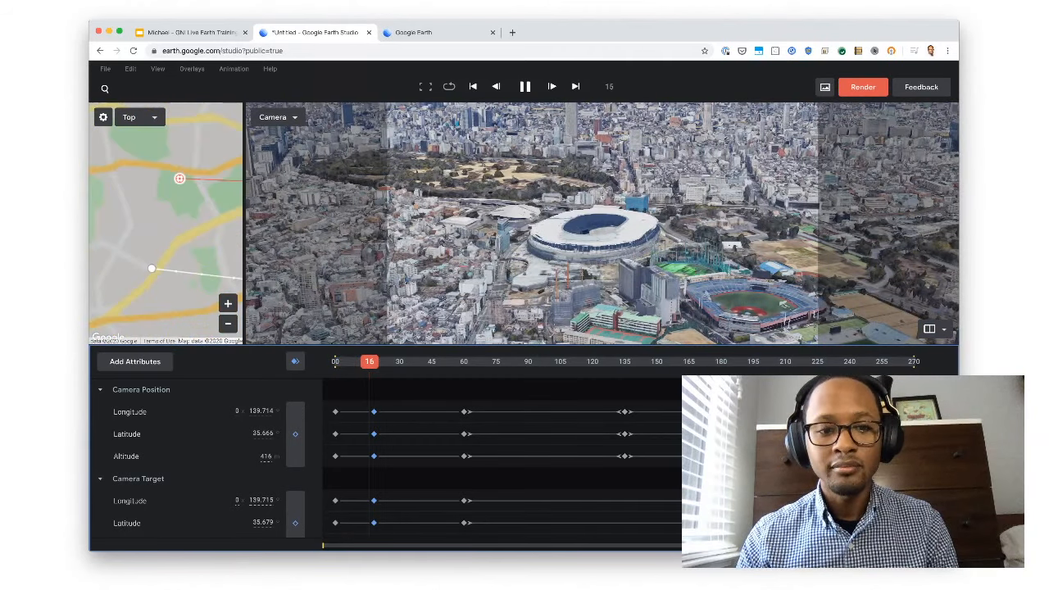
key(space)
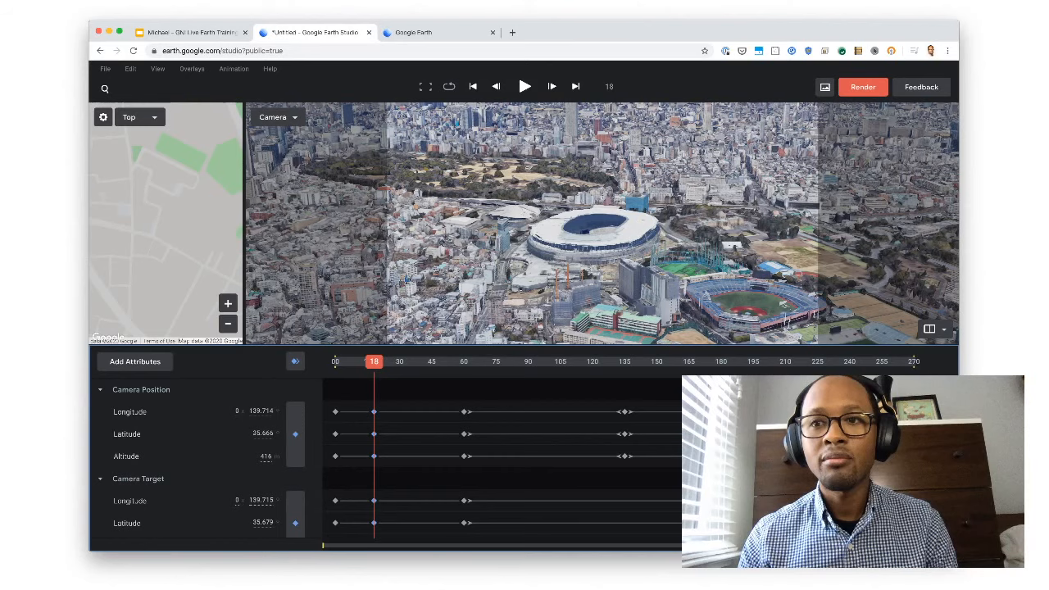
Open the render settings and name the output file "New Olympic Sequence"
click(862, 87)
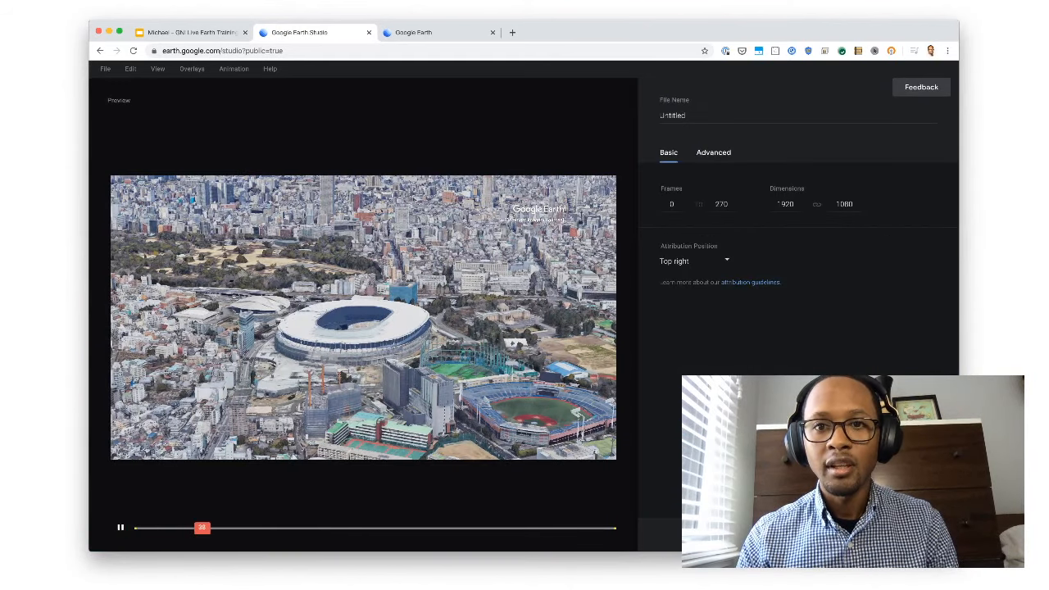
double_click(672, 116)
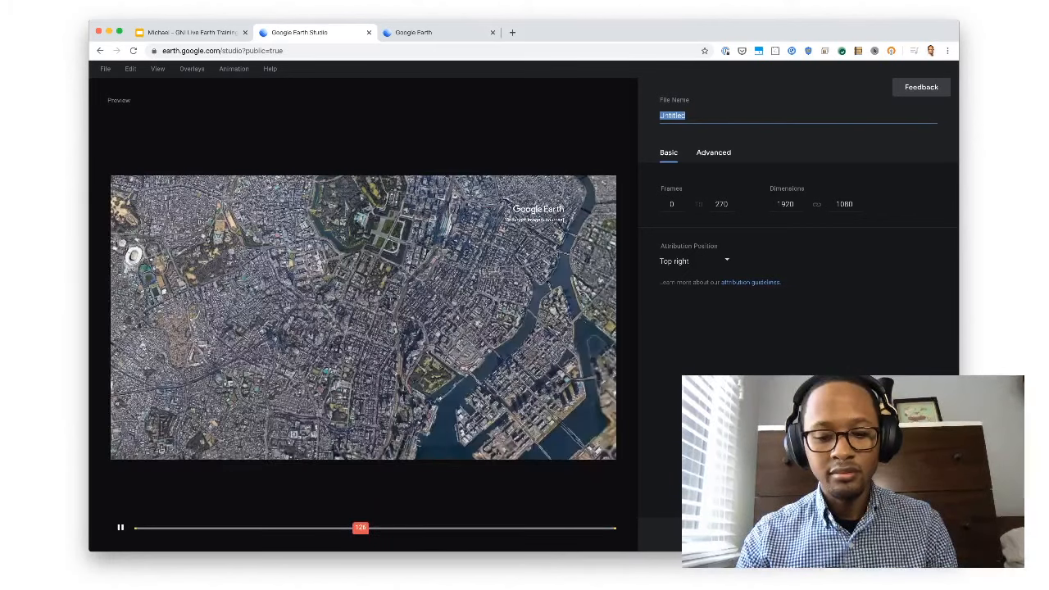
text(New Ol)
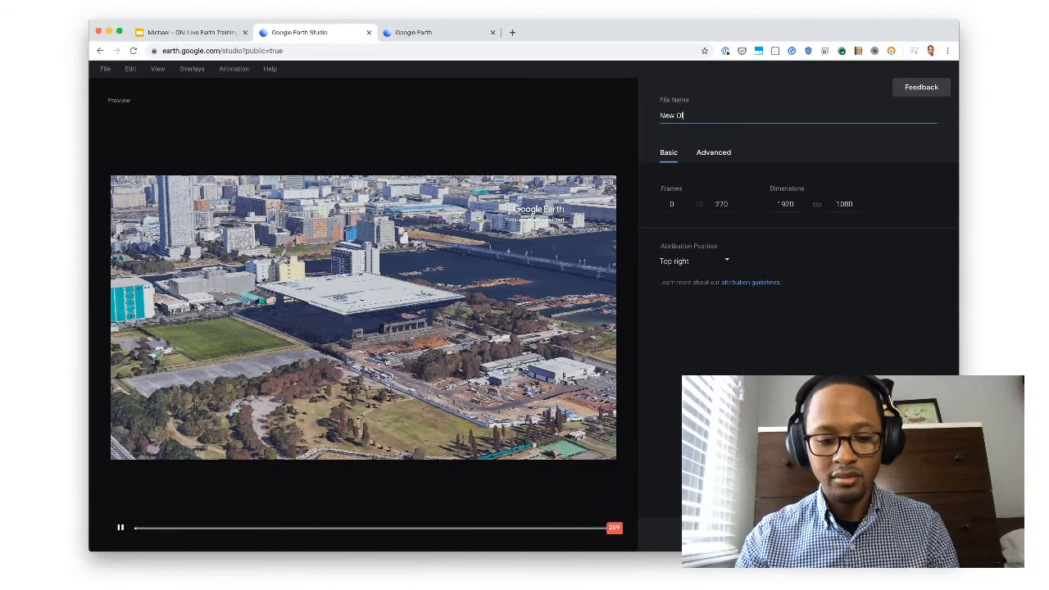
text(ympic)
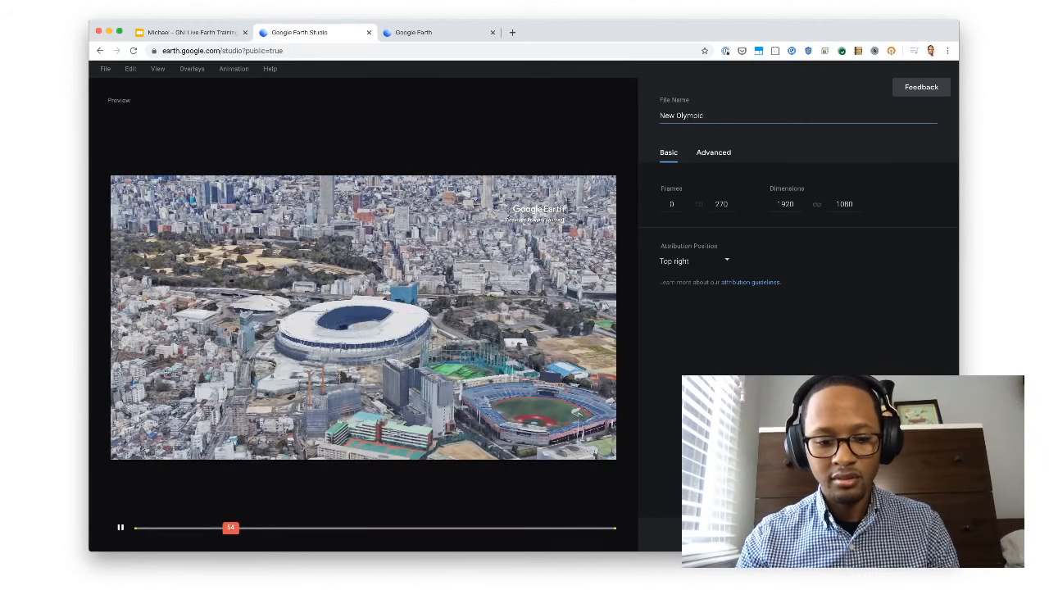
text( Sequence)
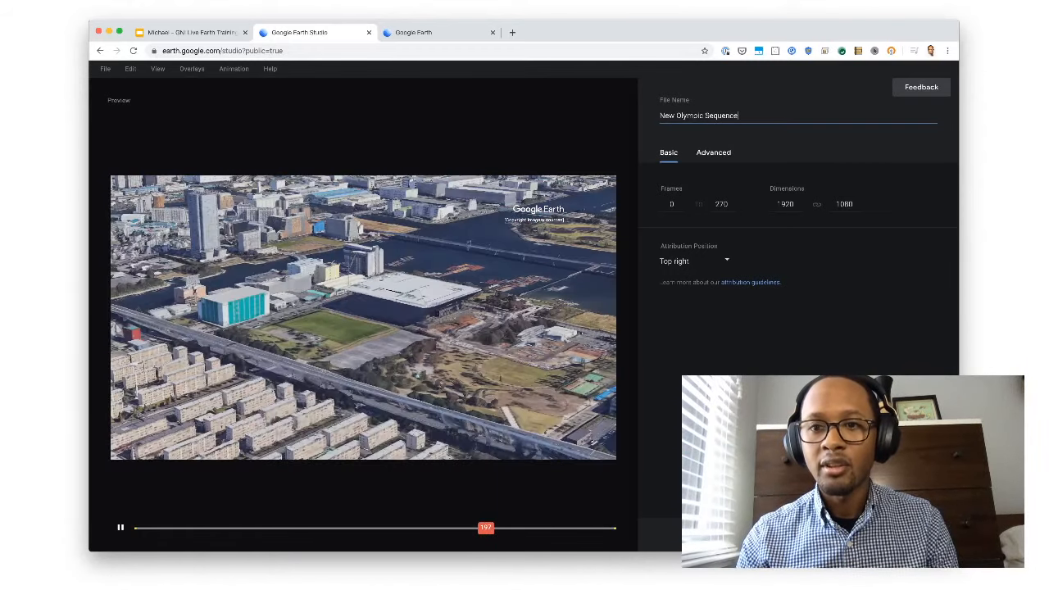
Review the 1920 x 1080 render dimensions, choose Top right as the attribution position and return to the editor
double_click(785, 204)
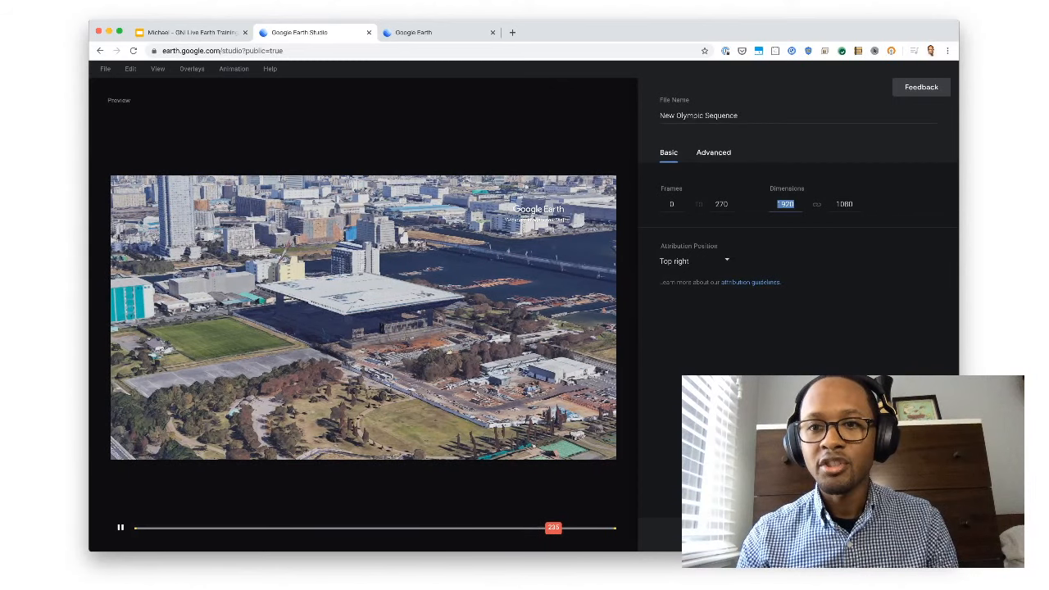
key(Tab)
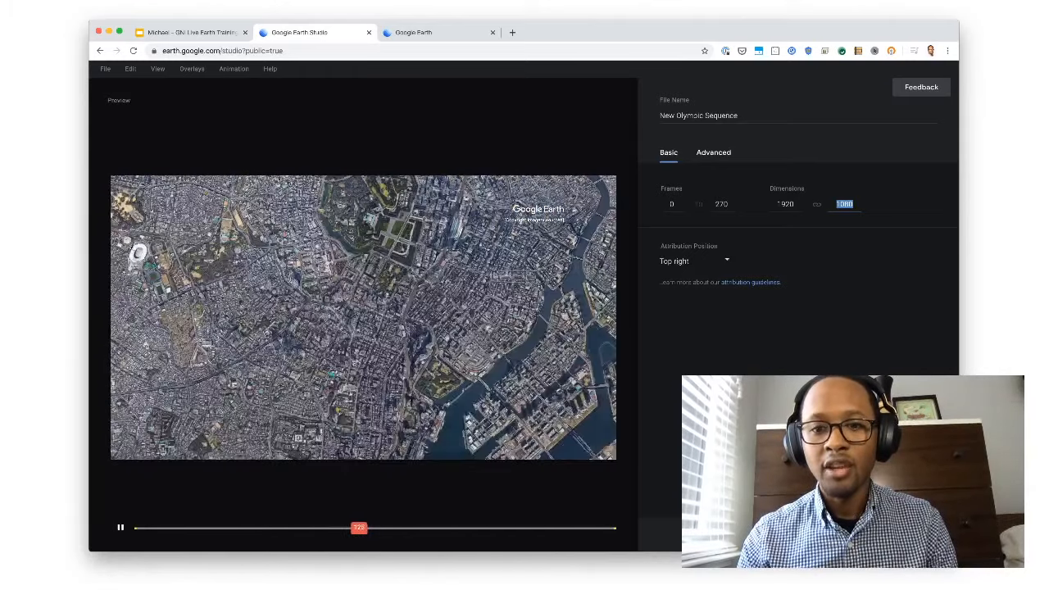
click(695, 261)
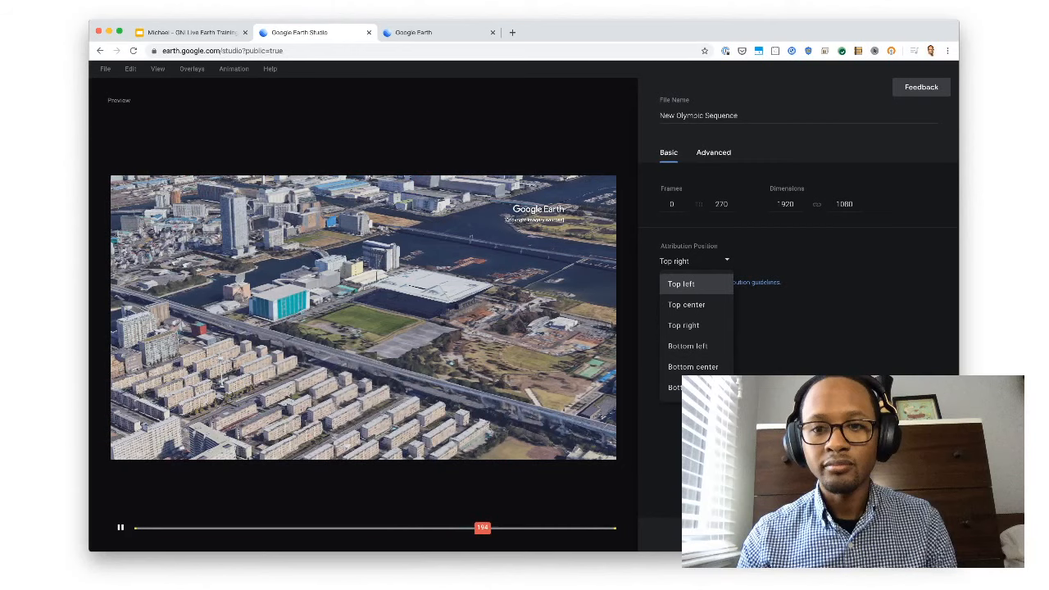
click(683, 325)
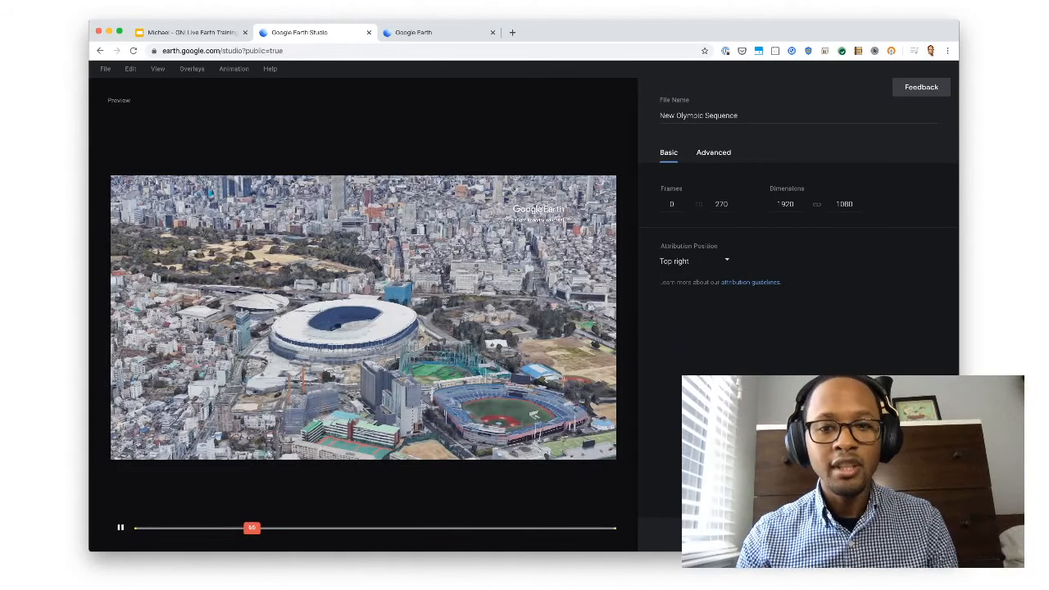
key(space)
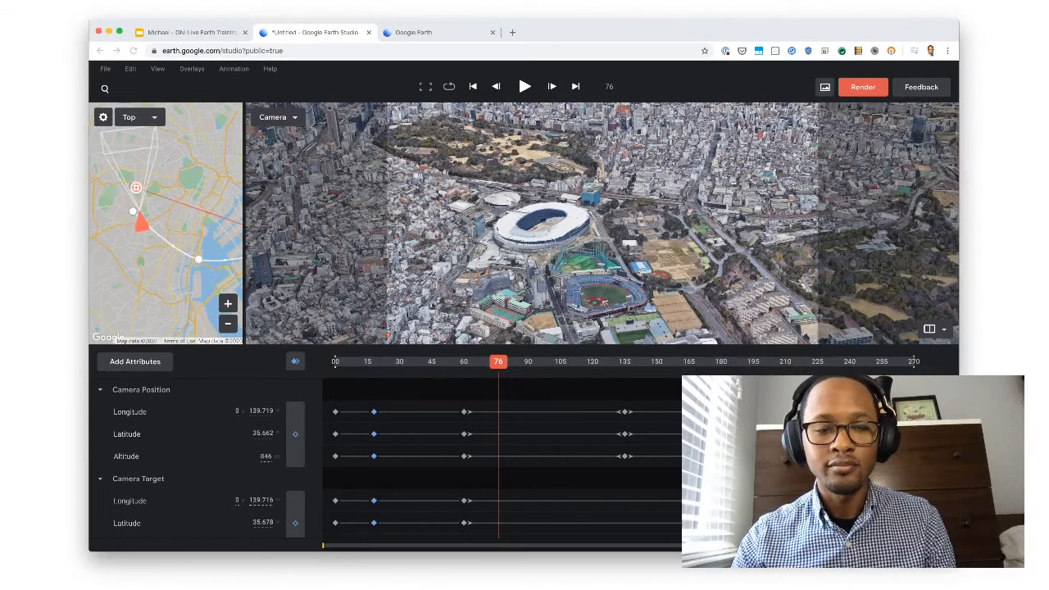
Switch to the Google Slides training presentation and advance from the Earth Studio sign-up slide to the Google News Lab support slide
key(ctrl+shift+Tab)
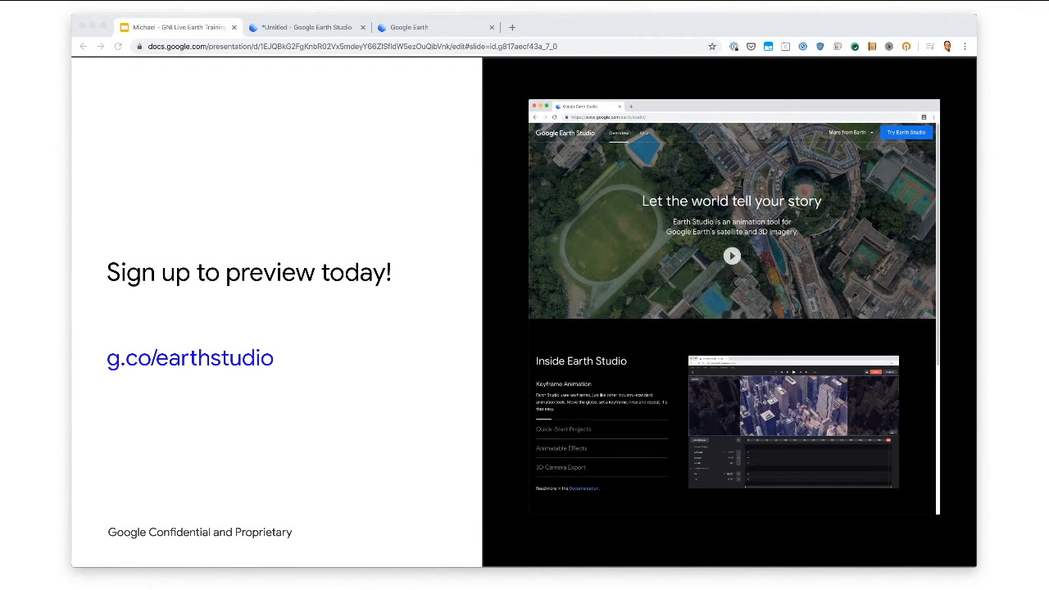
key(Right)
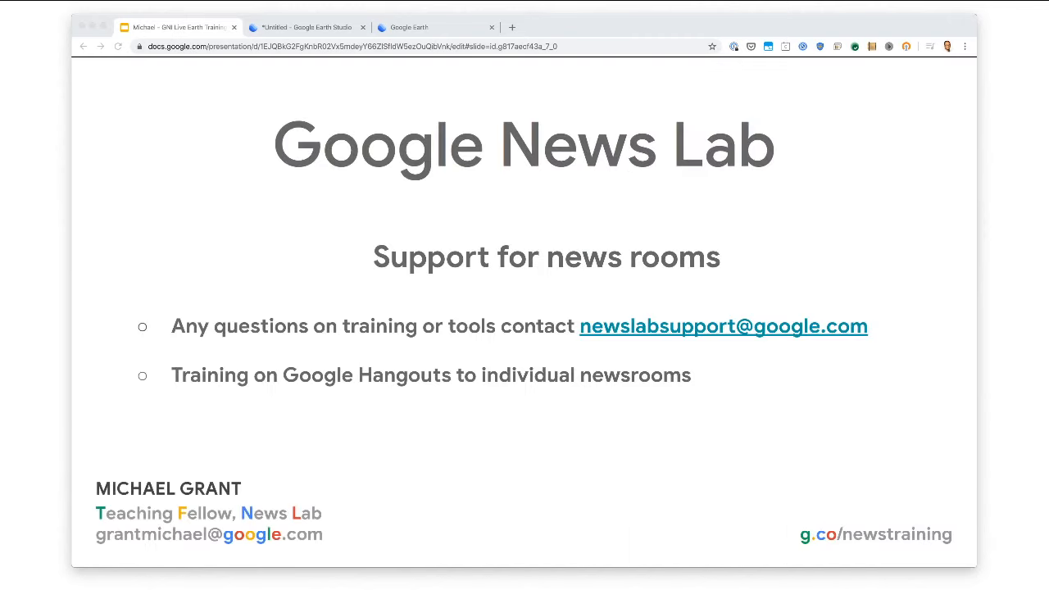